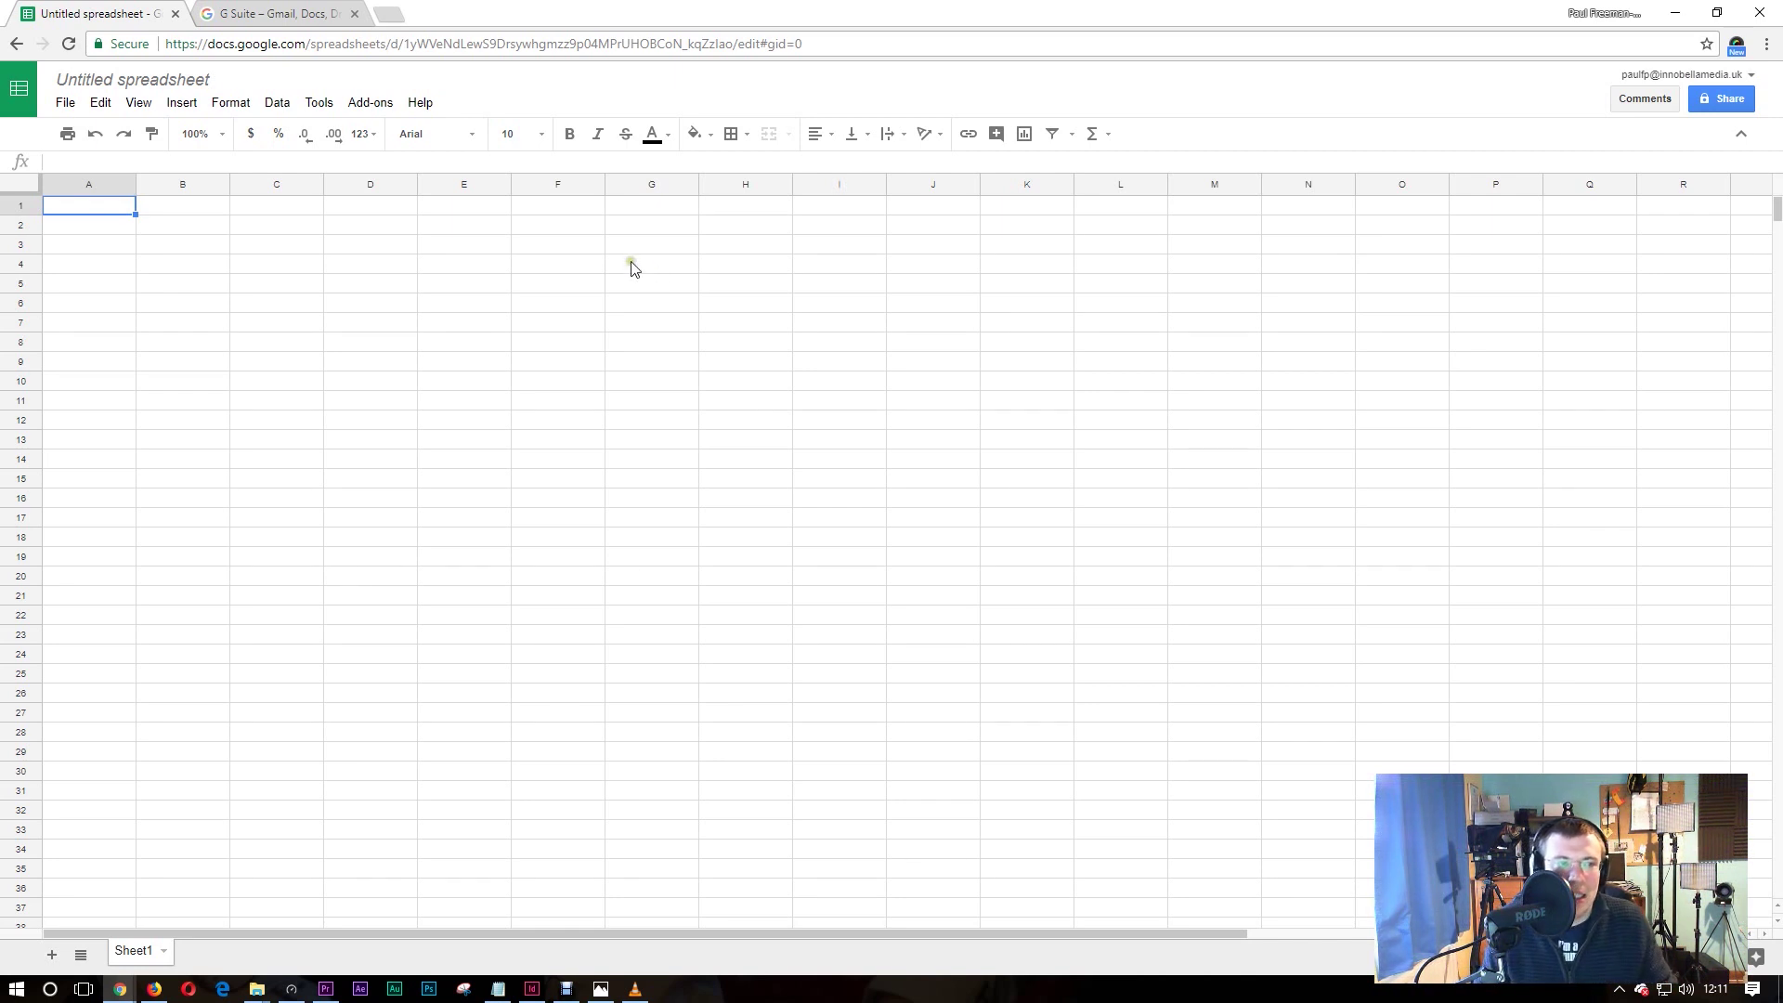
Step: Change the spreadsheet title from 'Untitled spreadsheet' to 'Business Mileage YE 2018'
click(129, 82)
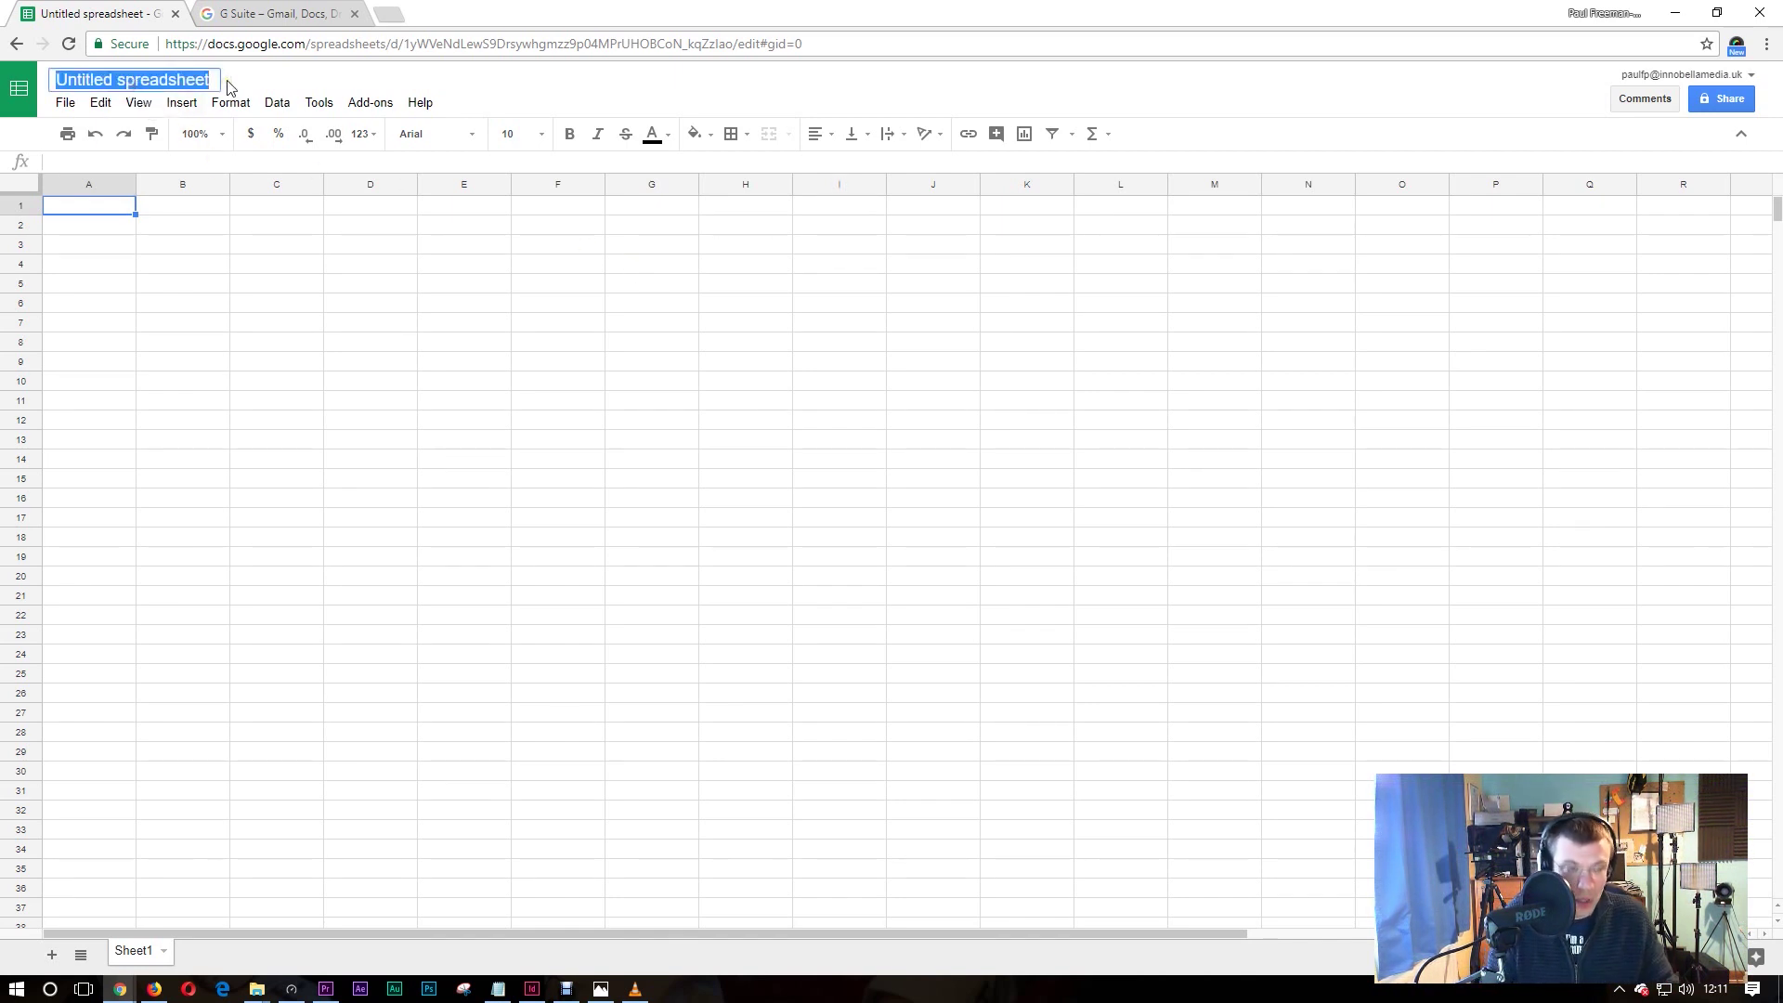
text(Business Mileage)
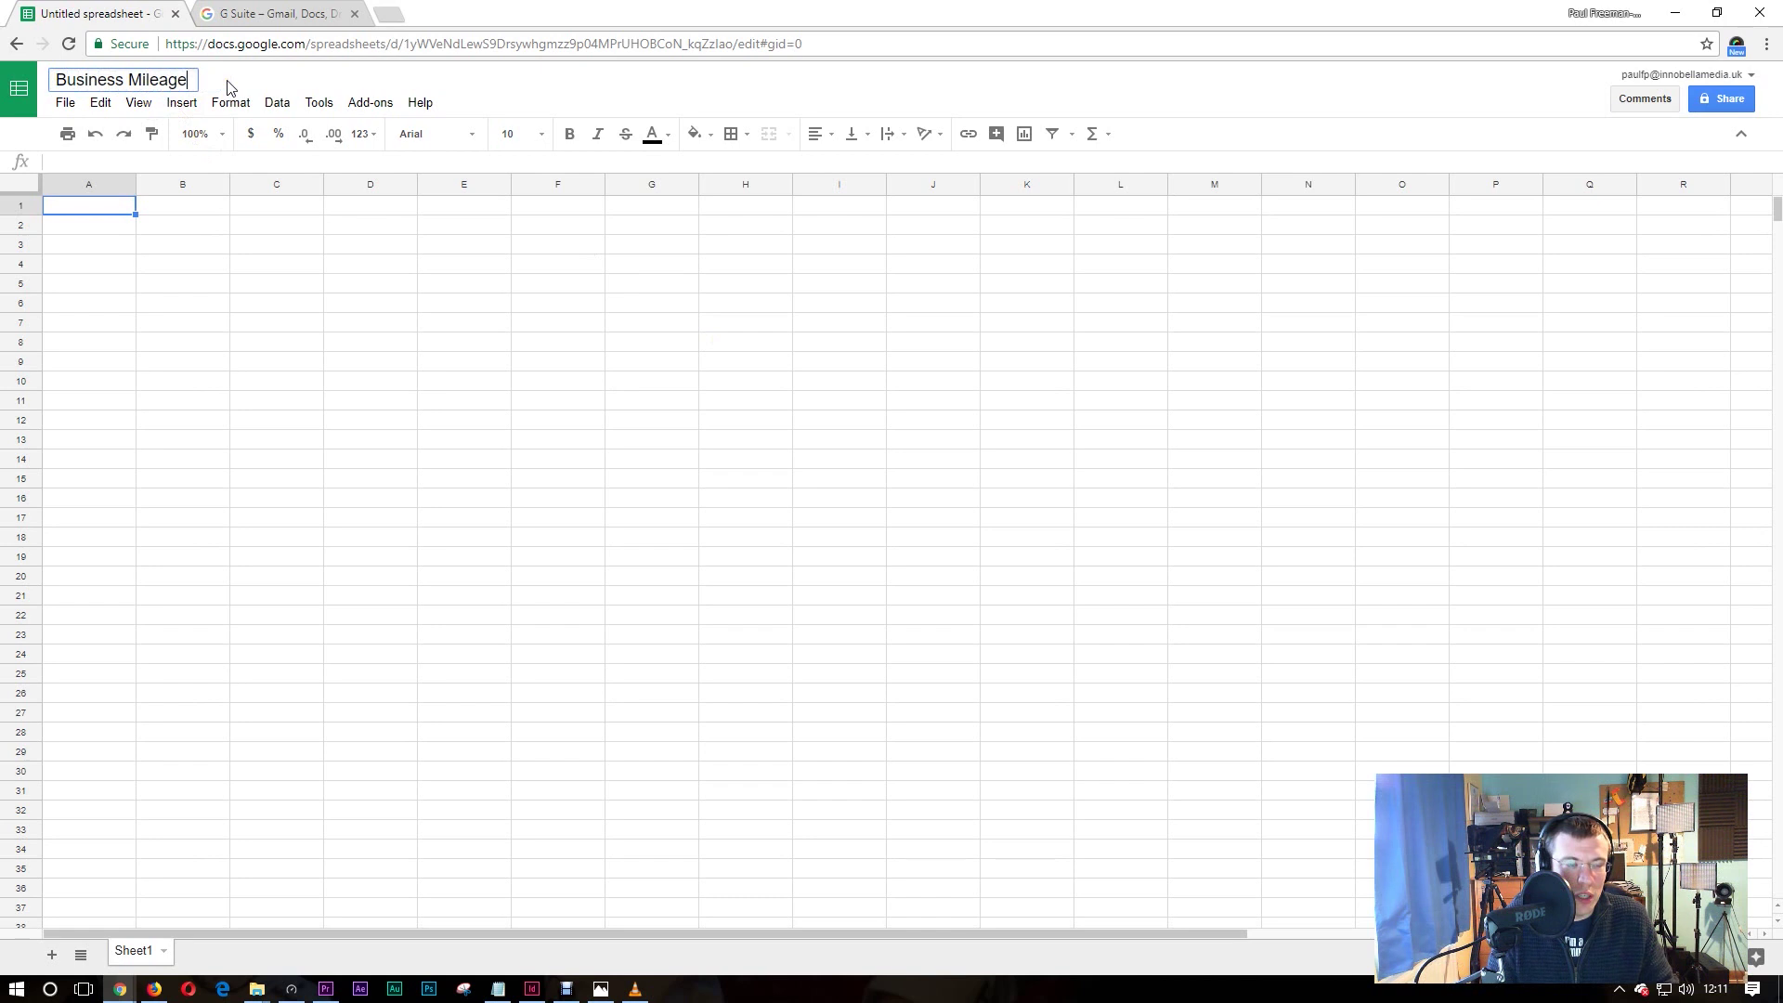
text( YE)
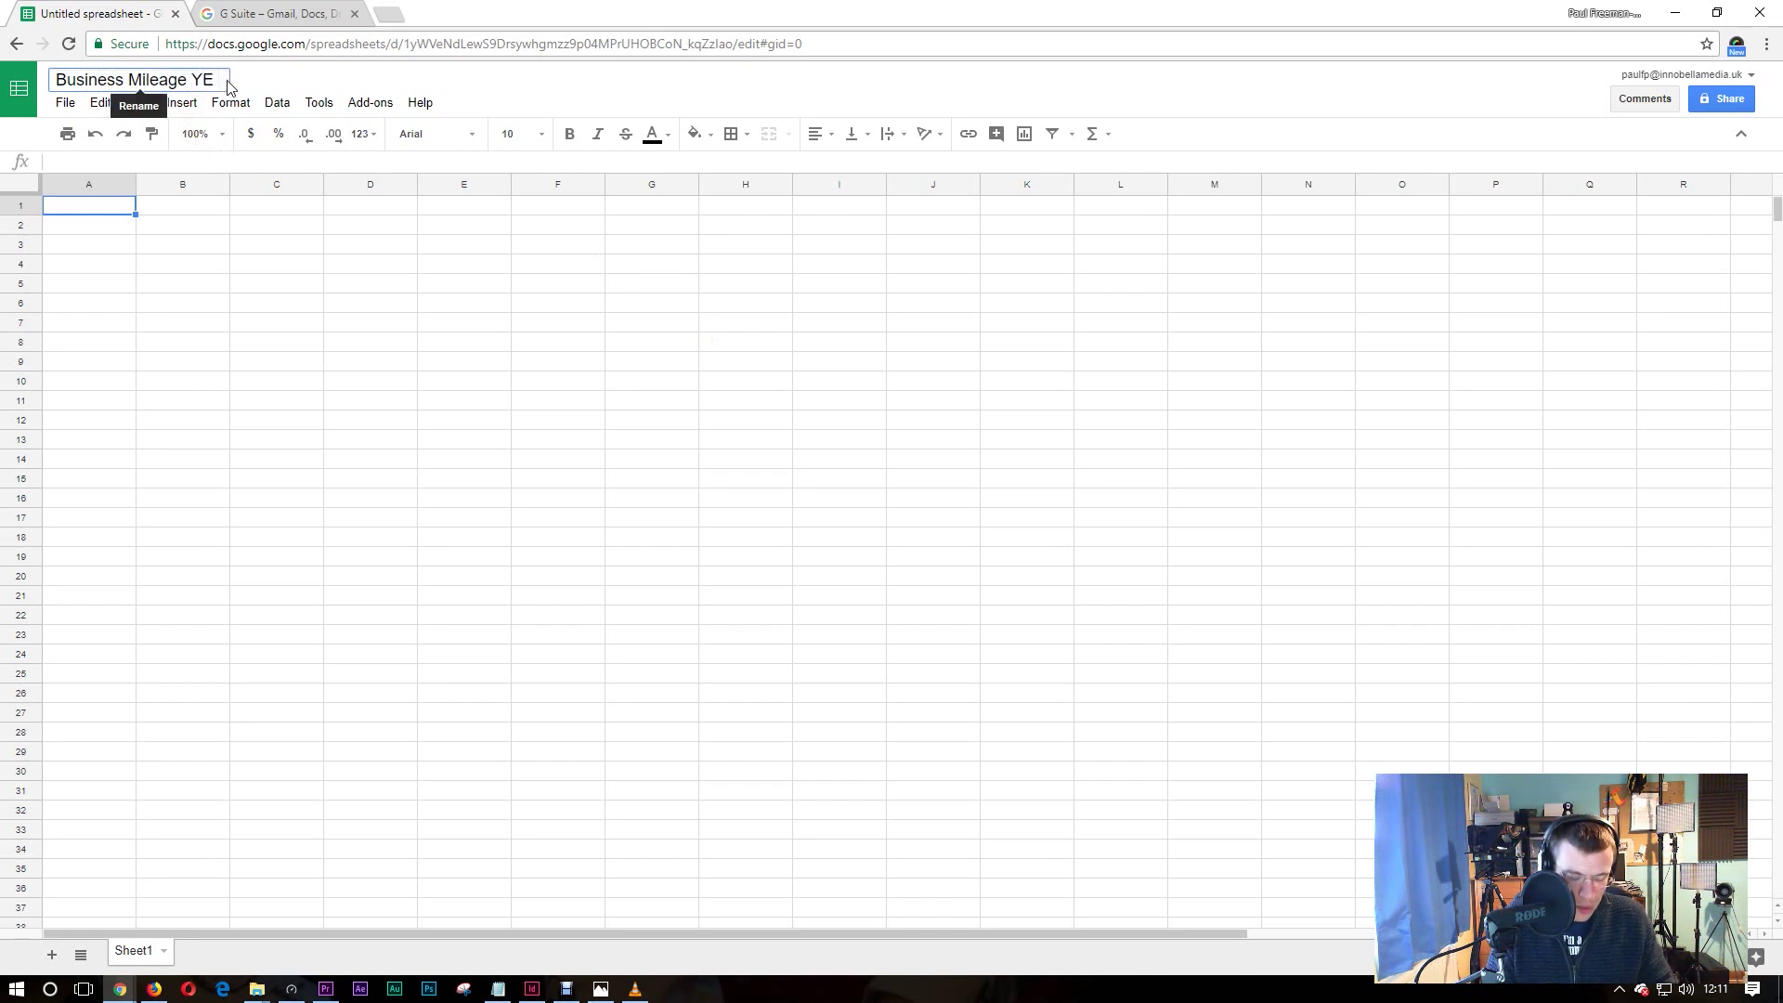
text( 2018)
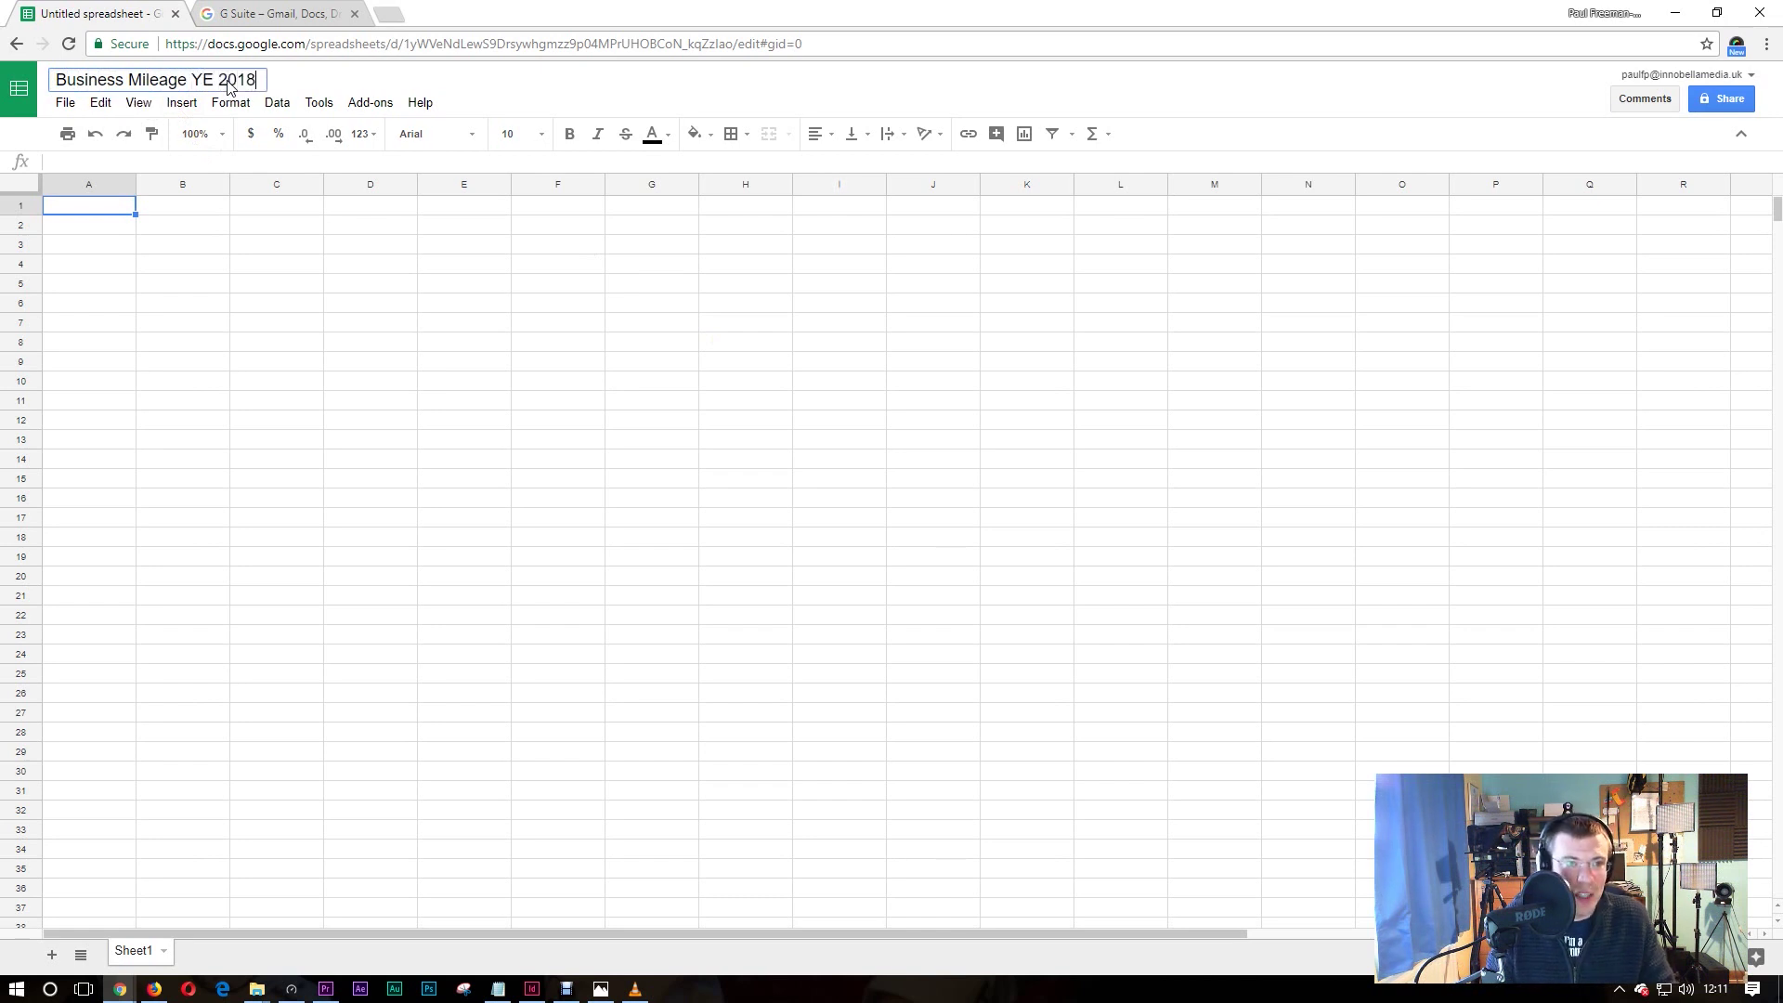
key(Return)
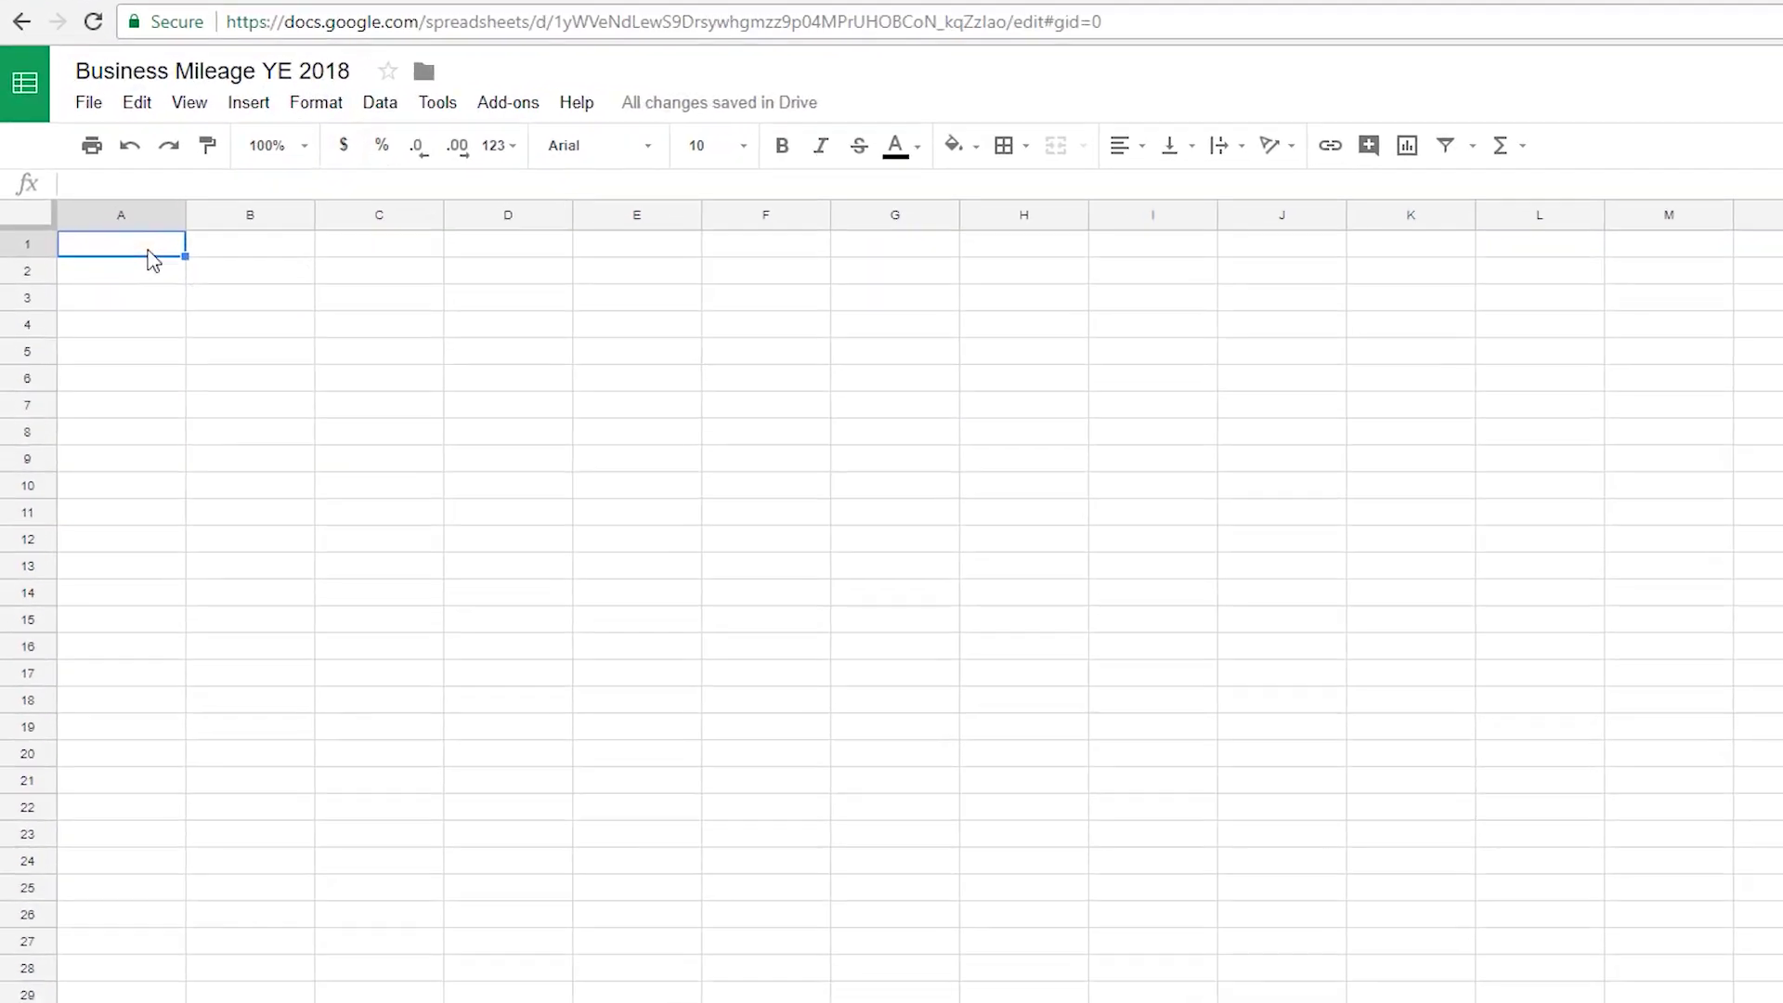
Step: Enter the headers Date, Description, Driven From and Desination in A1 to D1
text(Date)
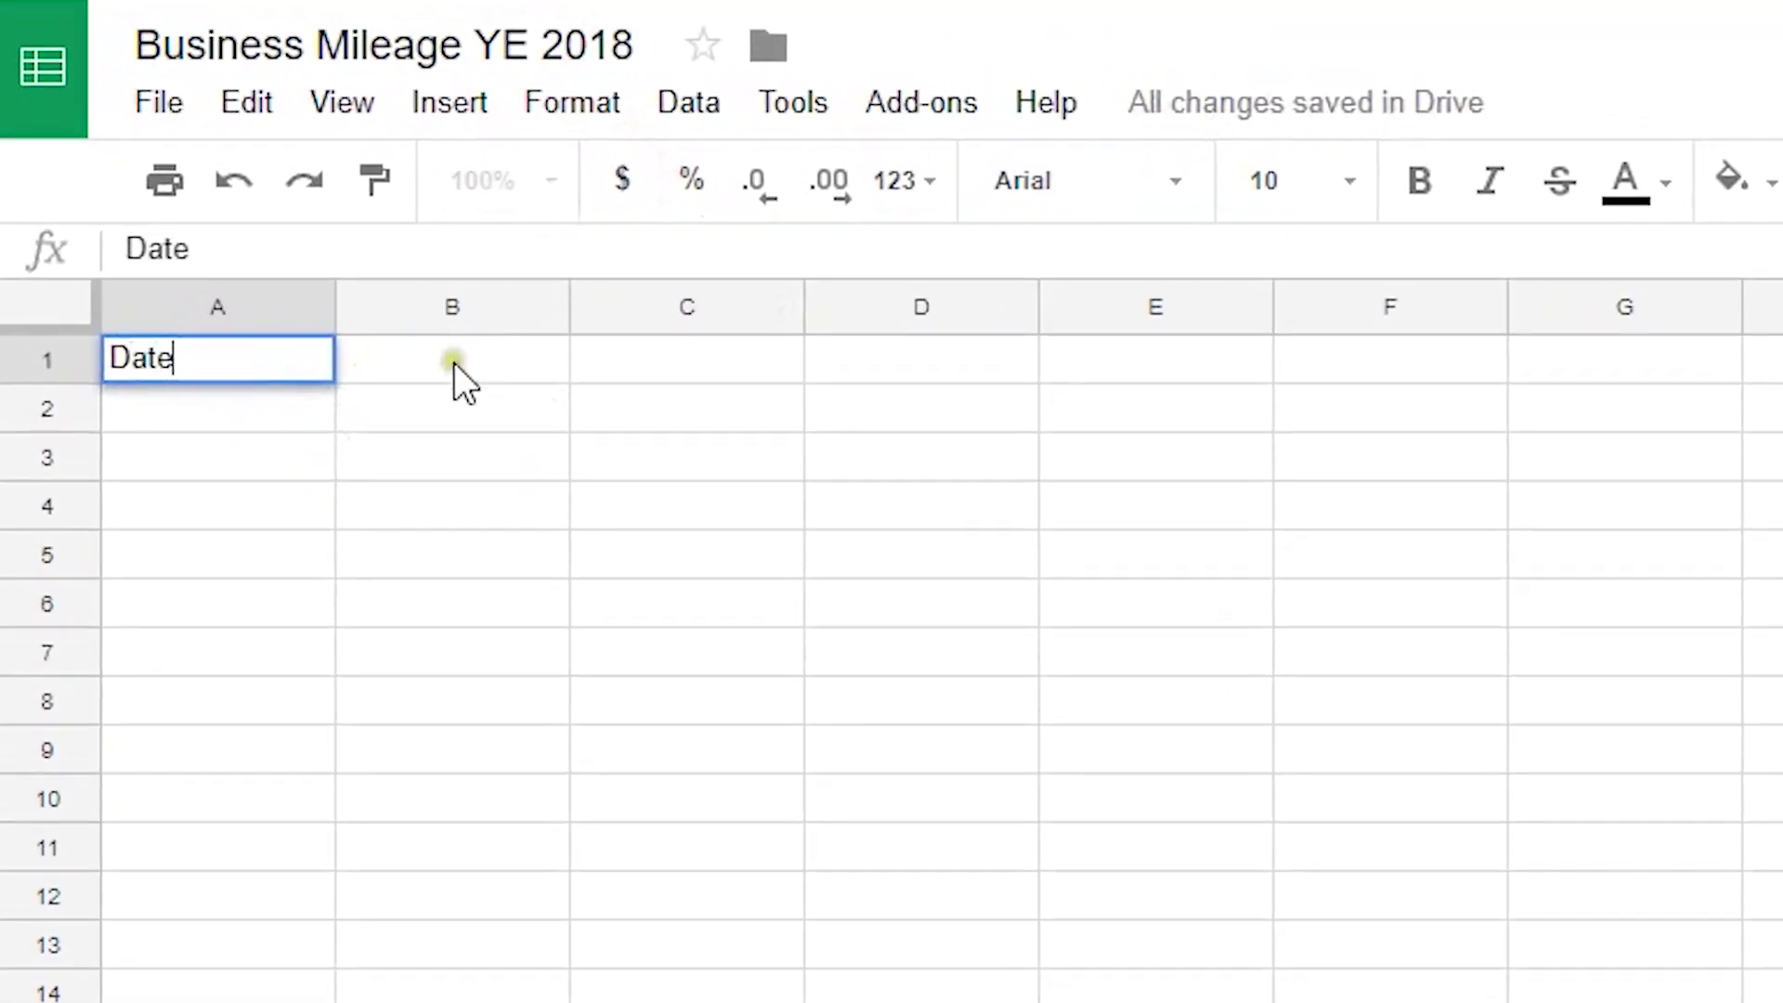
click(250, 246)
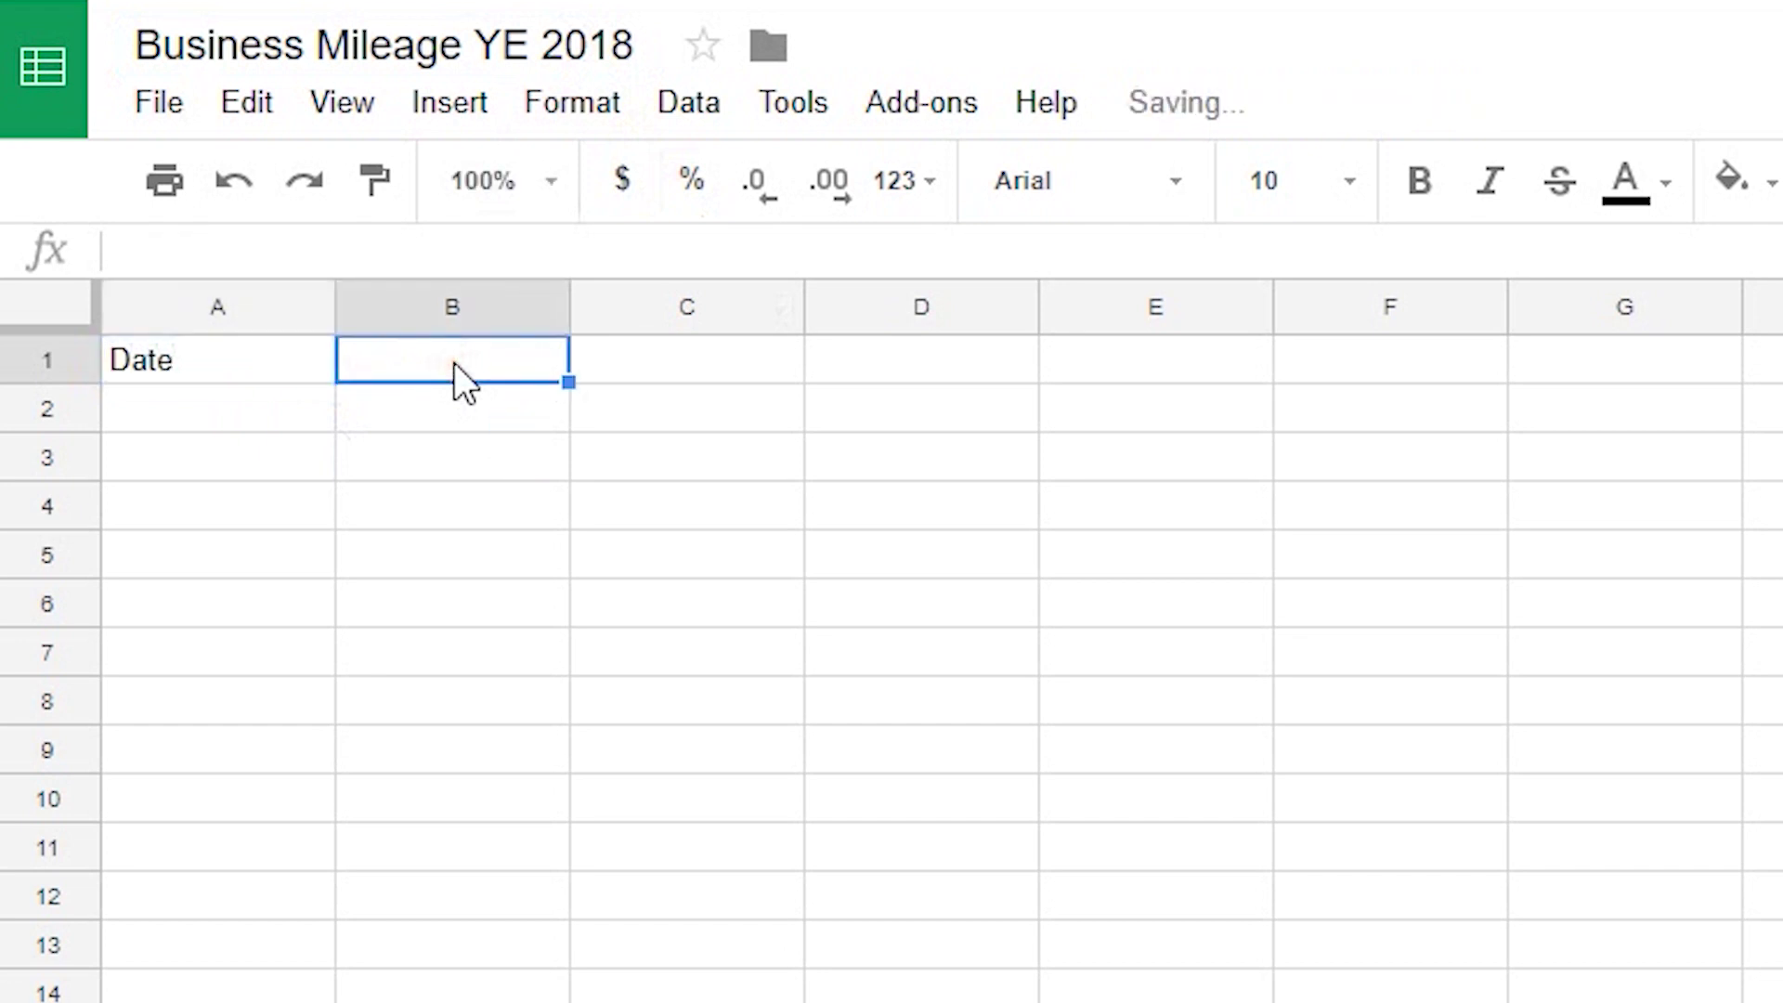
text(Description)
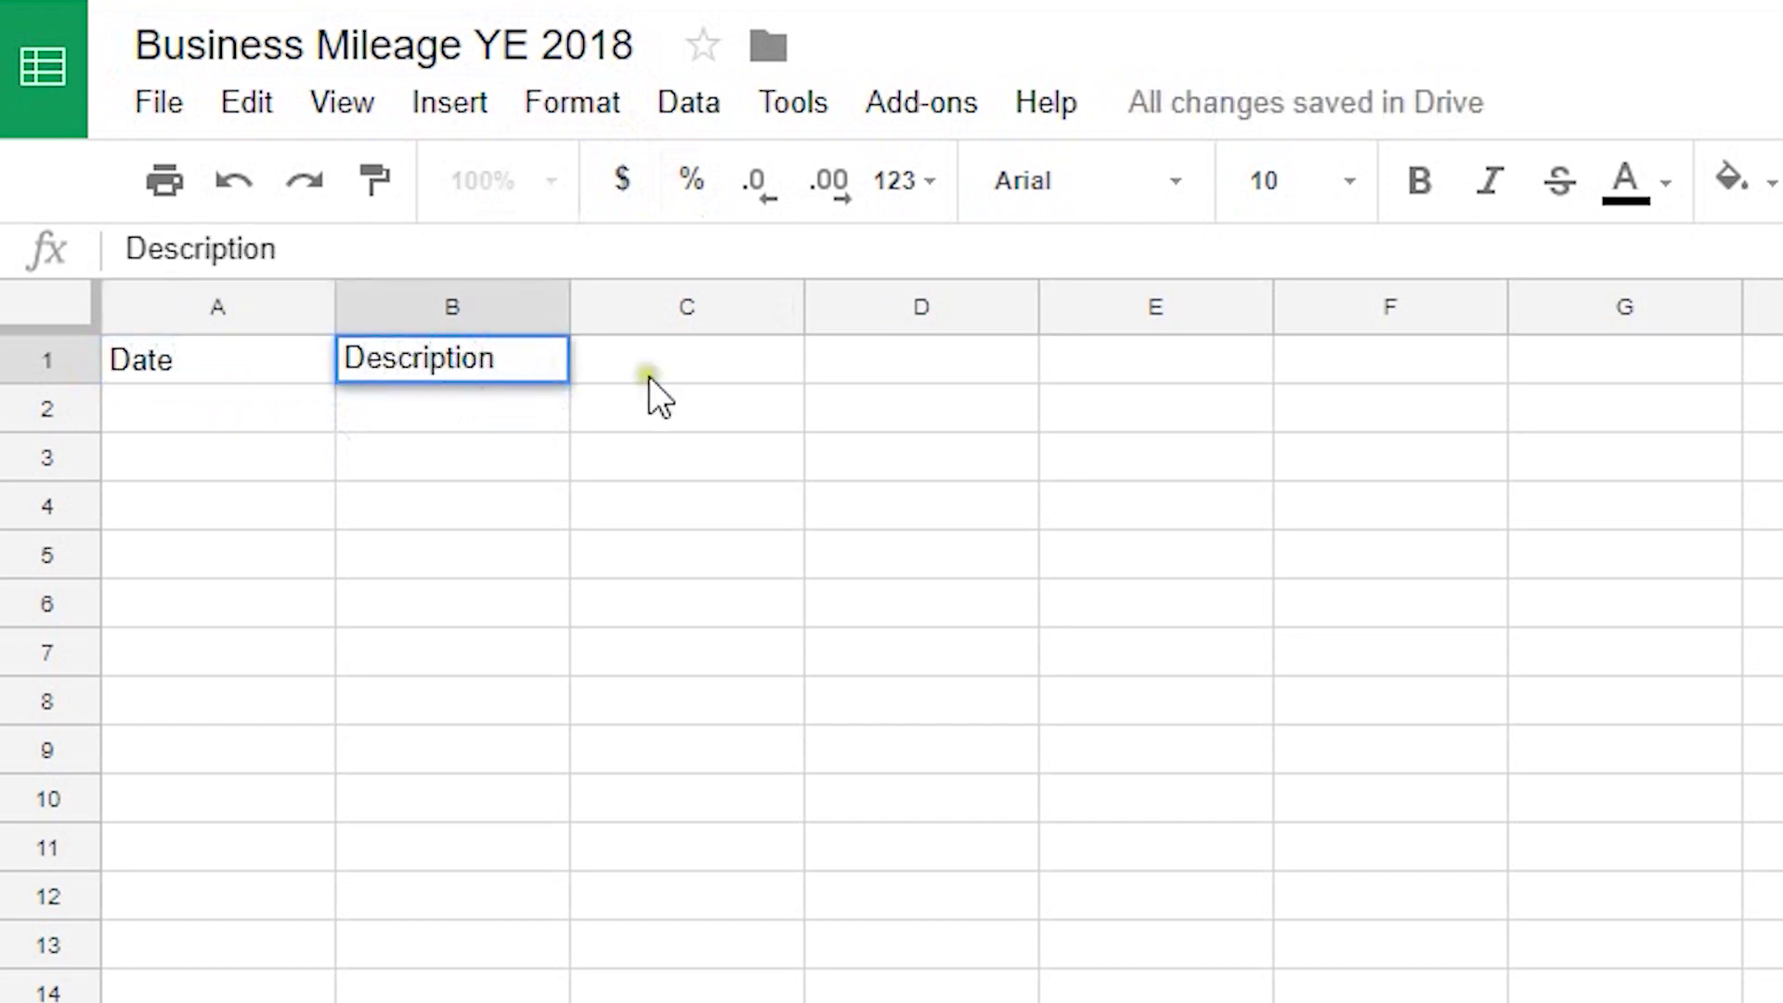
click(694, 375)
text(Driven From)
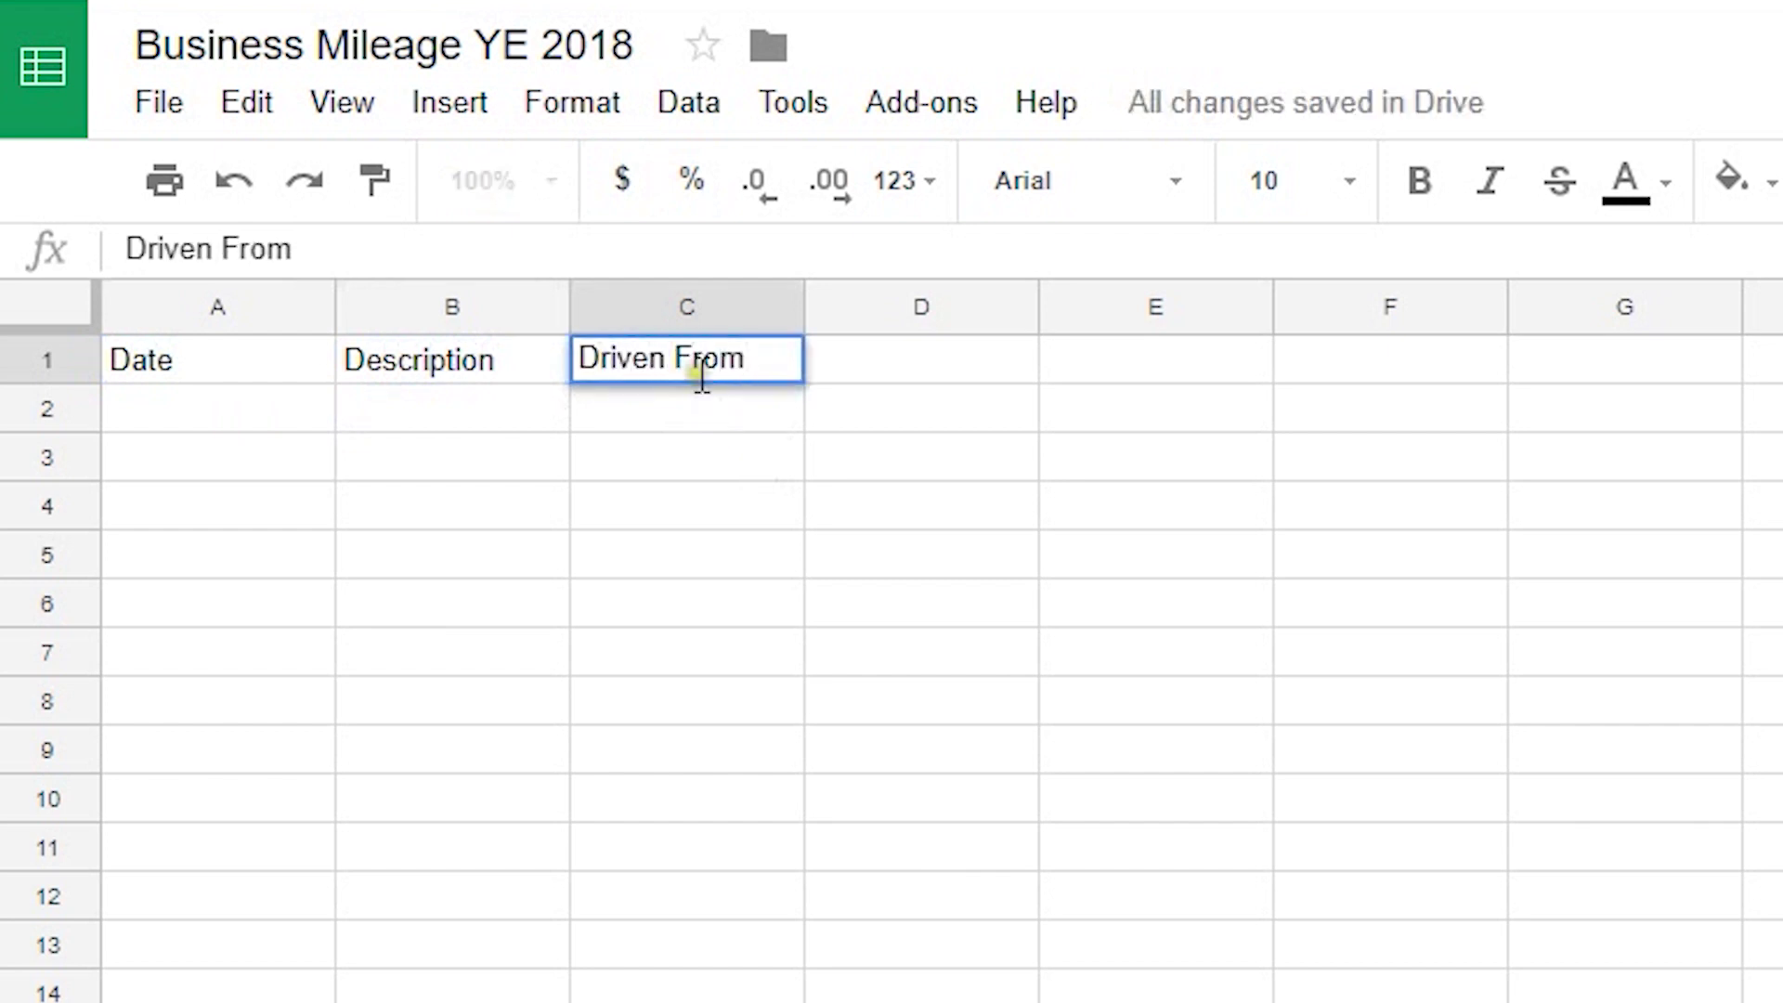
click(858, 365)
text(De)
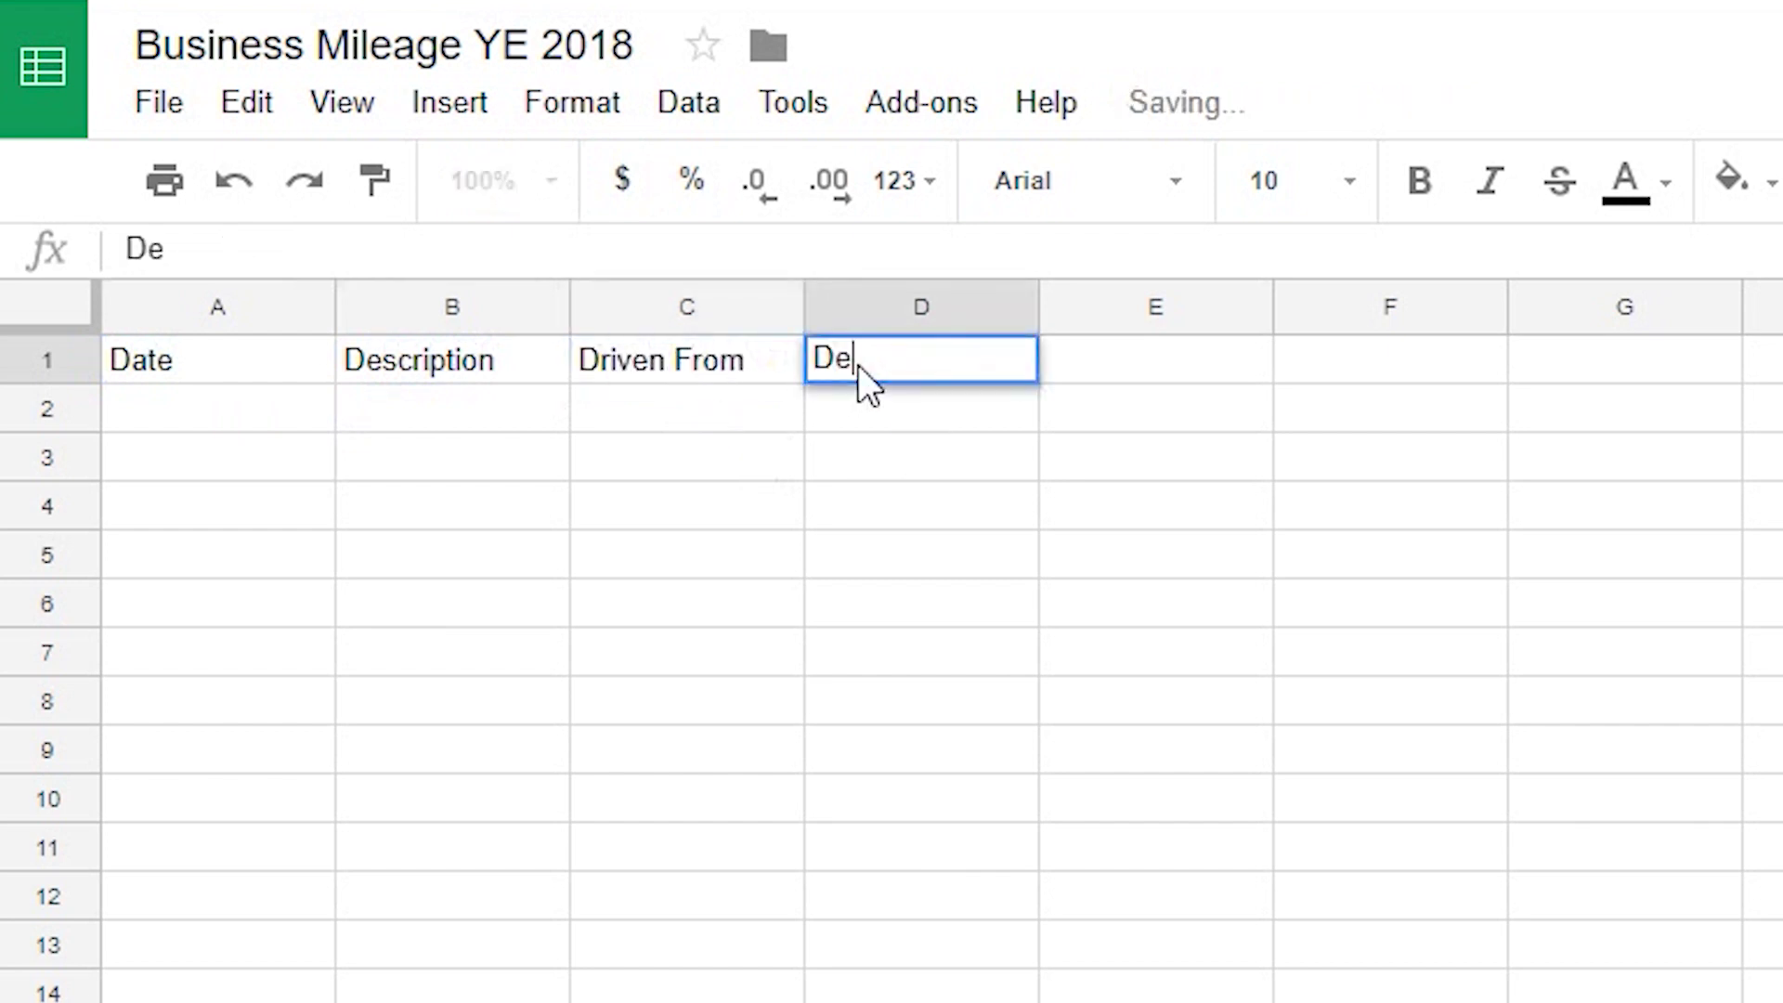
text(sination)
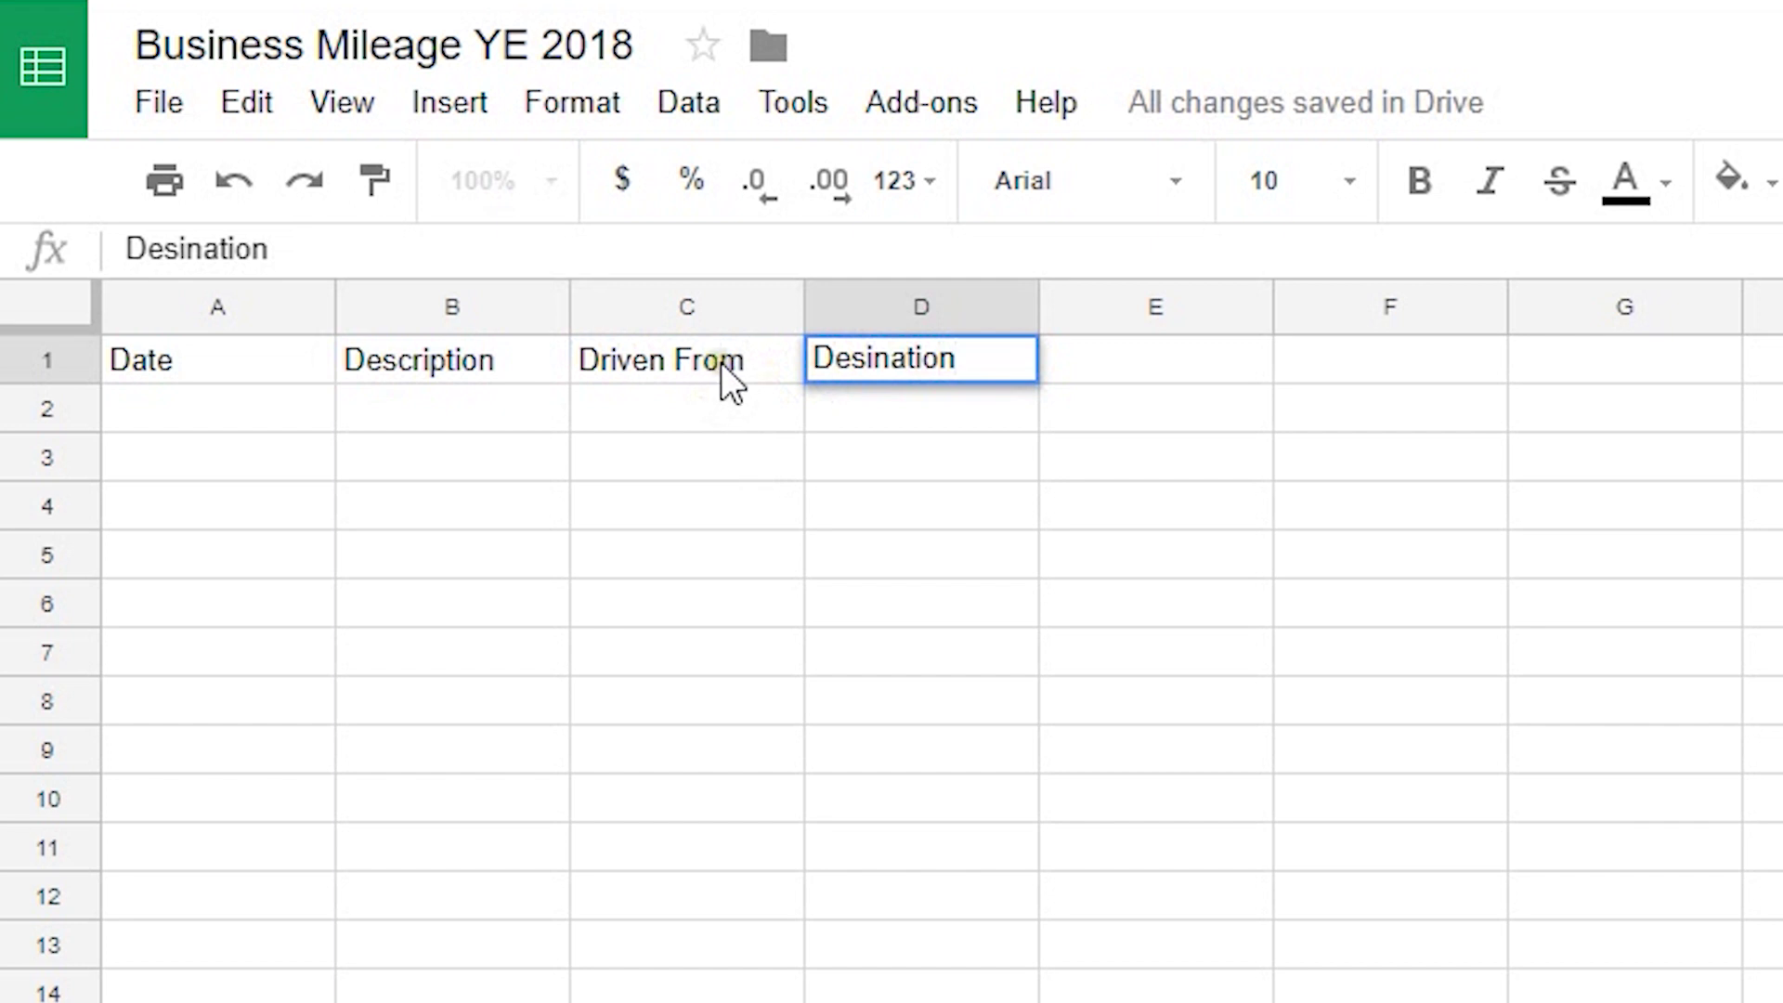
click(908, 410)
click(914, 363)
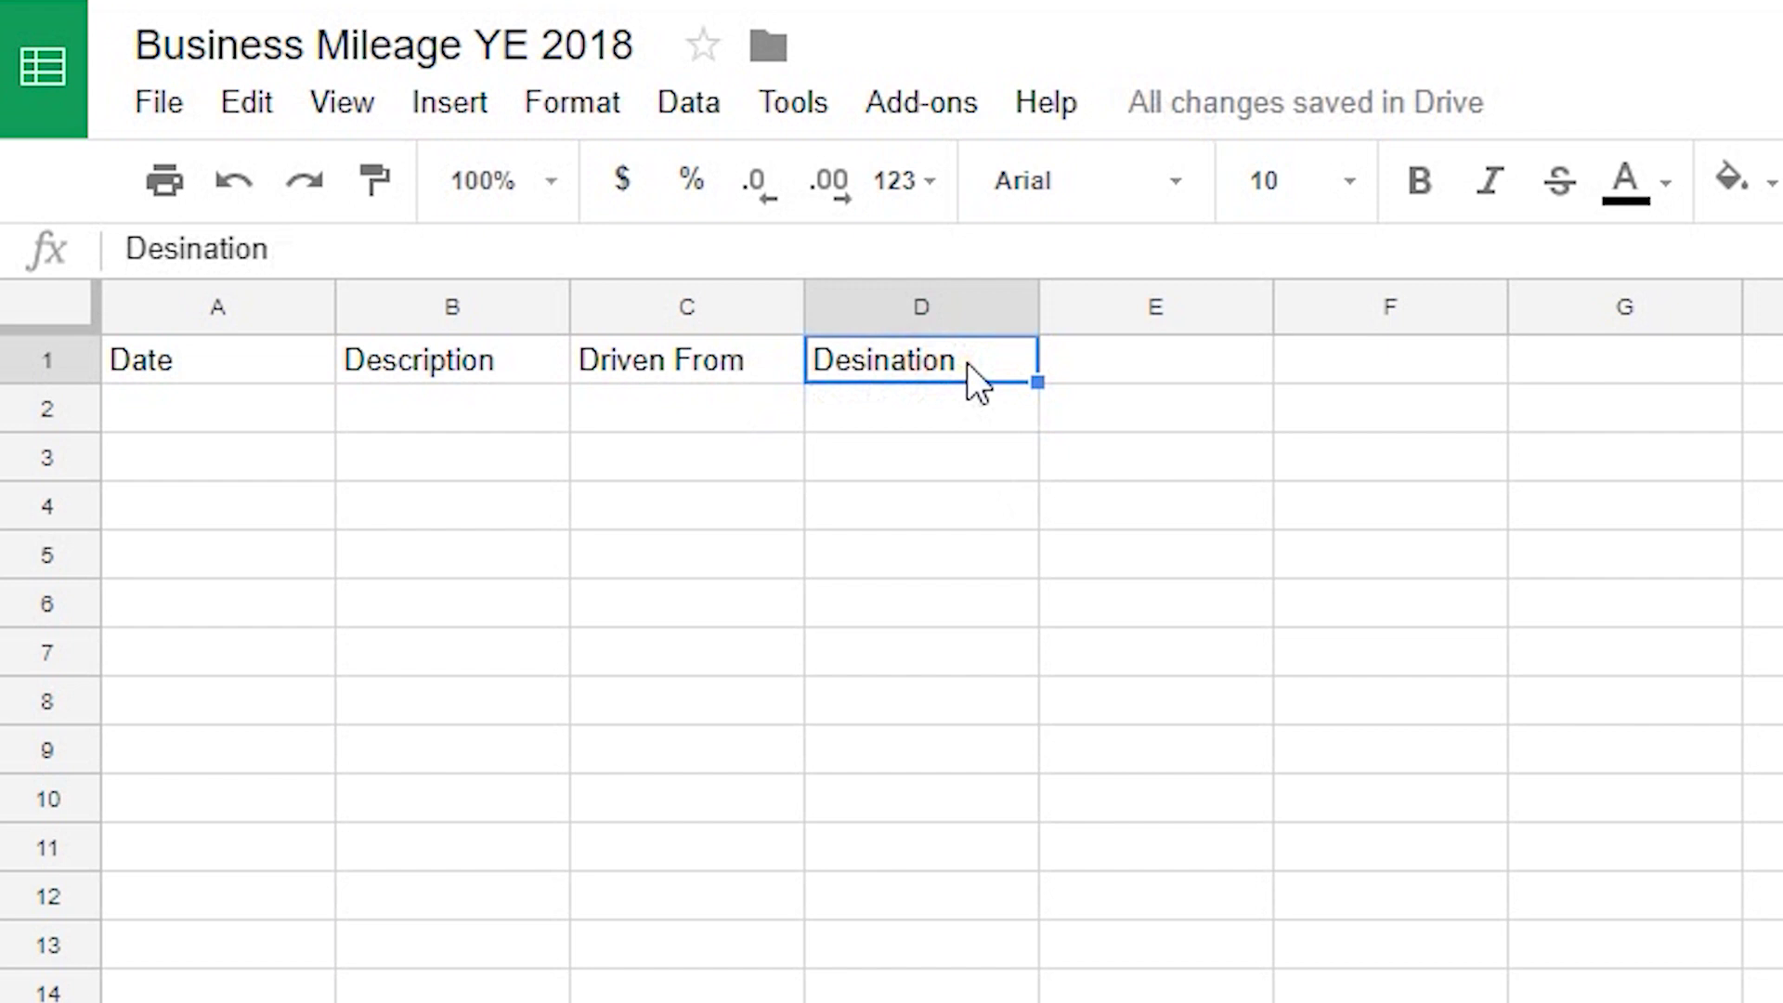
Step: Enter the headers Metres, Miles, # Trips, Total Miles and Total Claim in E1 to I1
click(1174, 349)
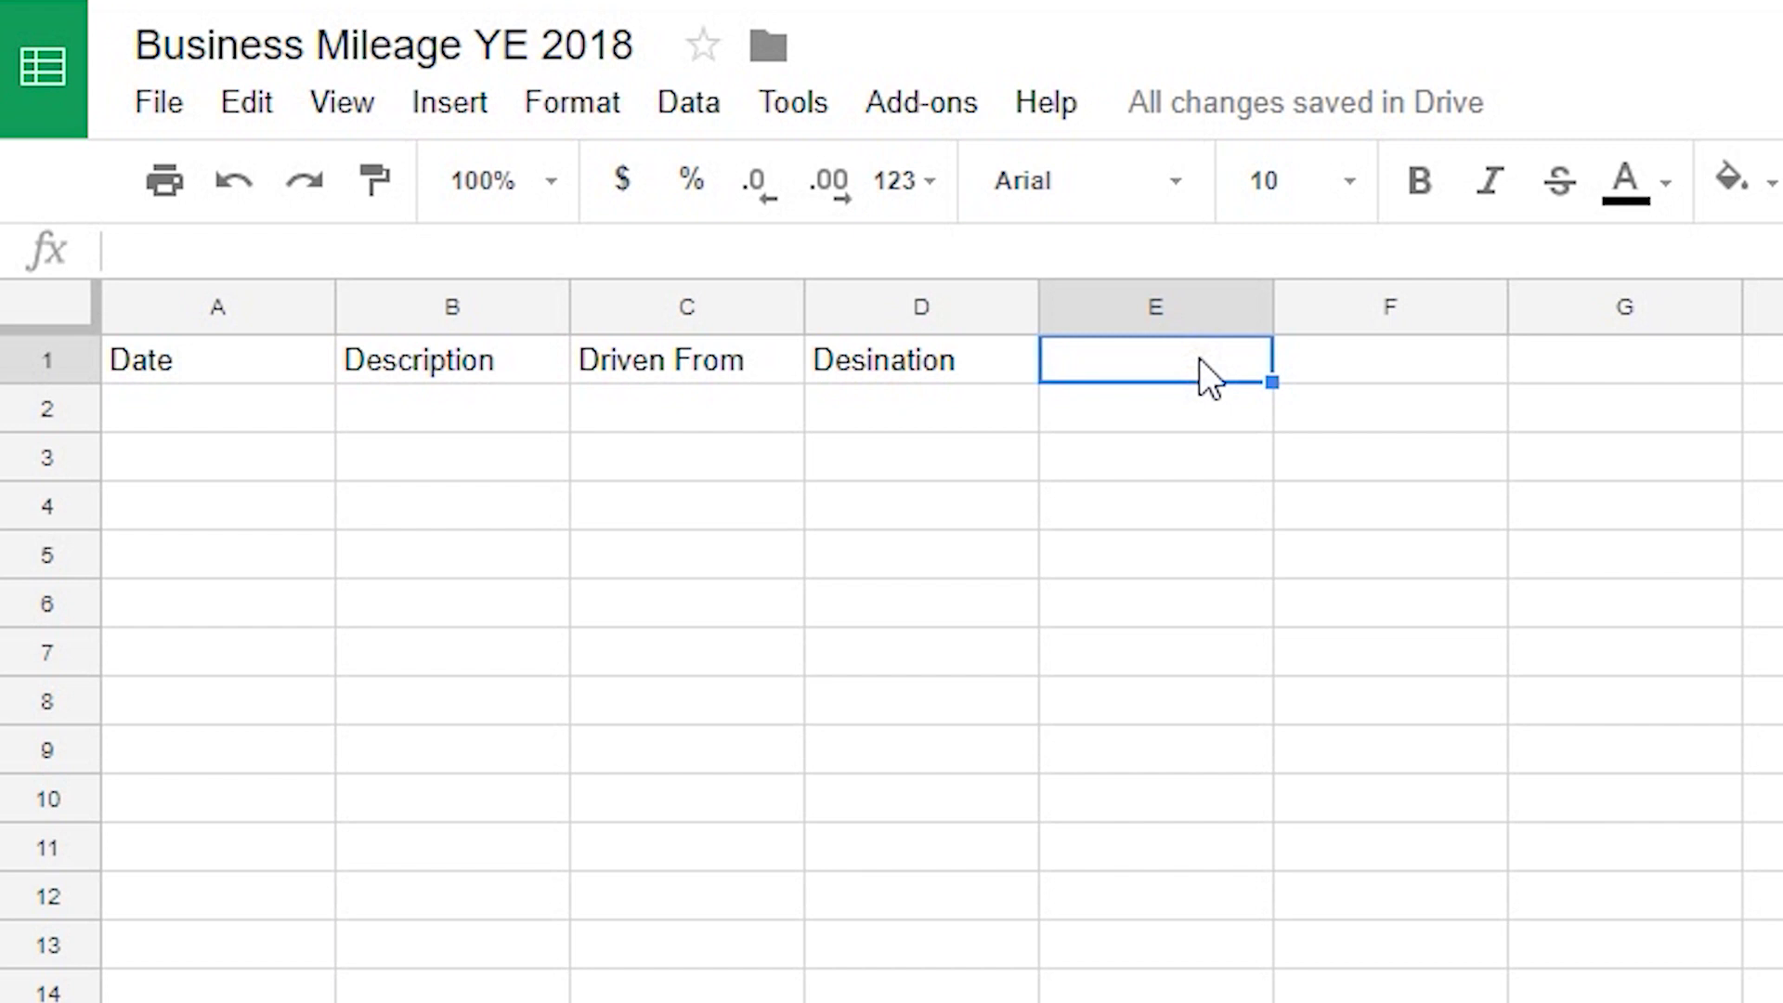
text(Metres)
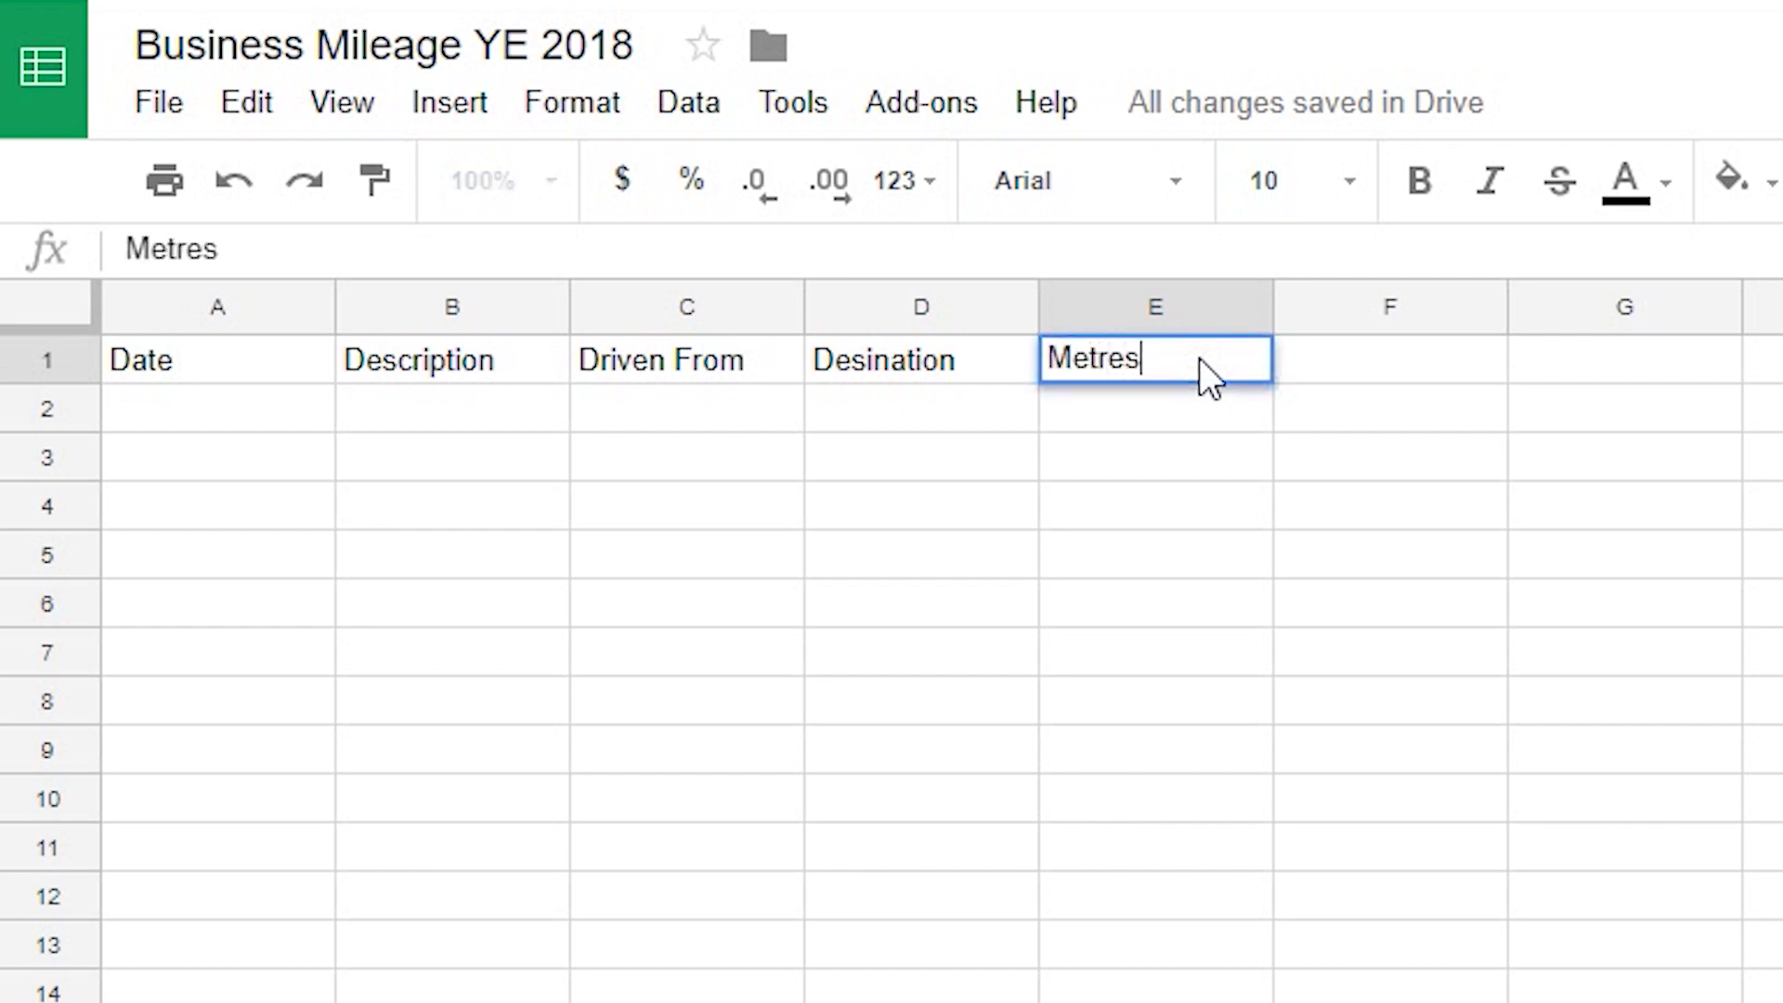
click(1412, 356)
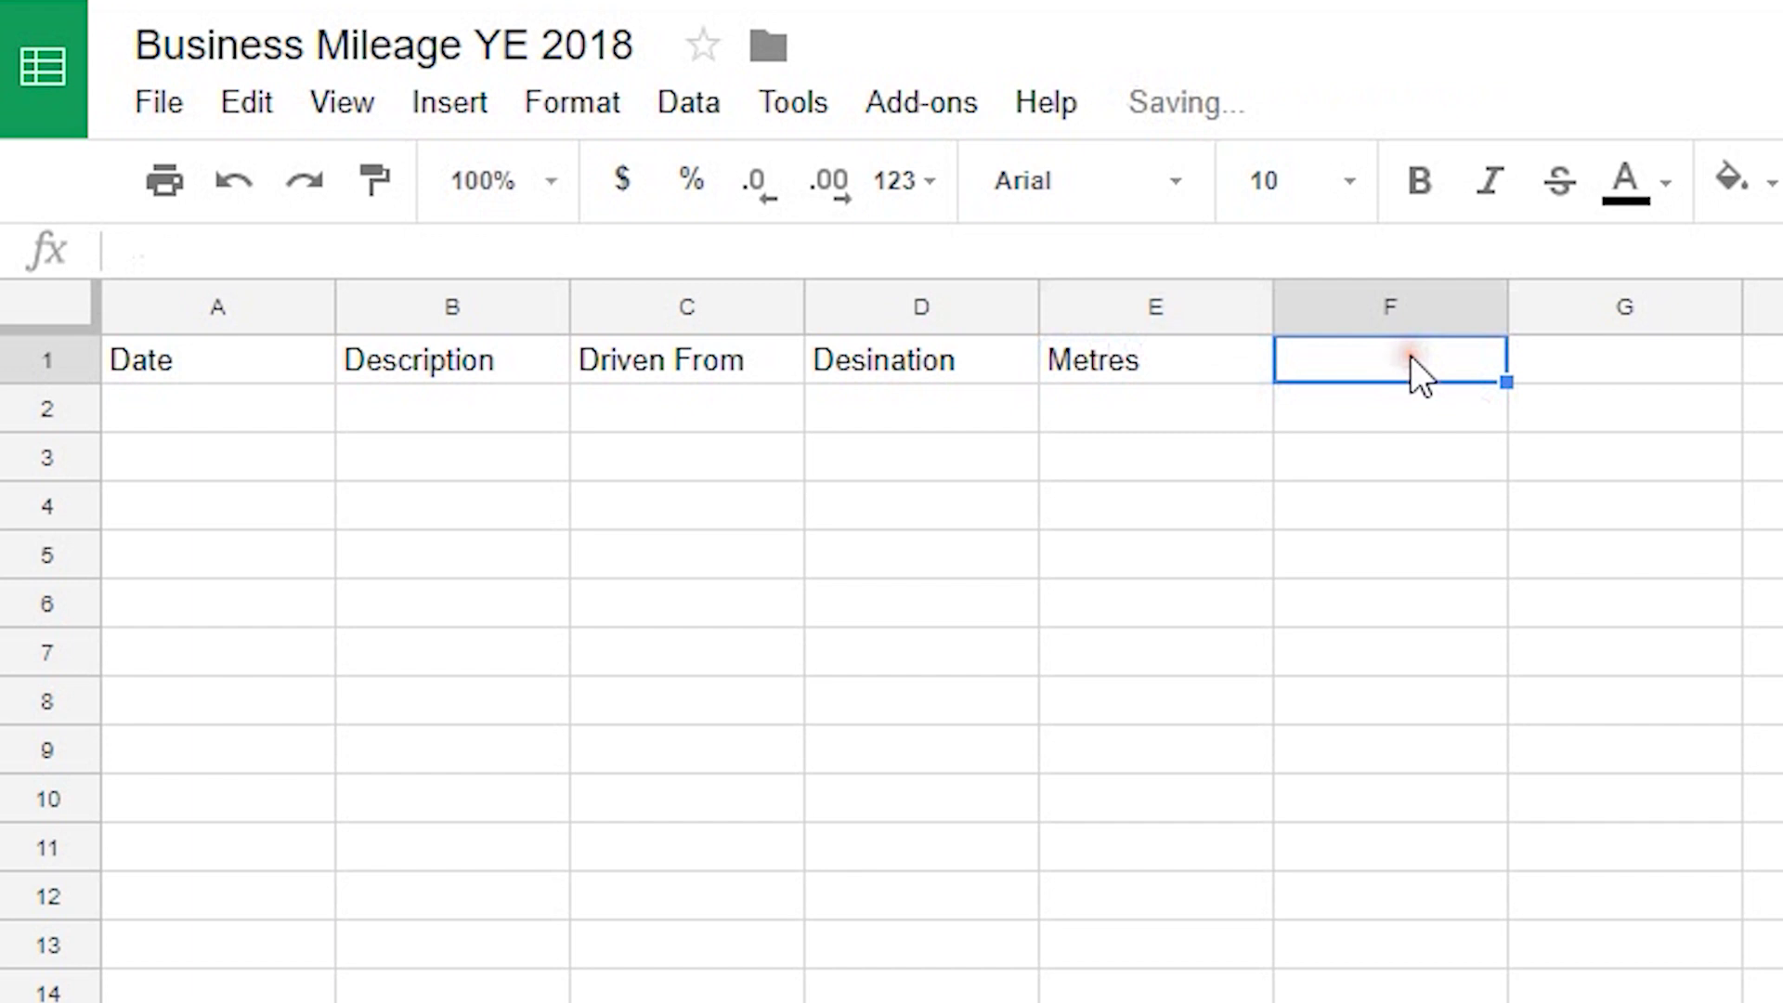
text(Miles)
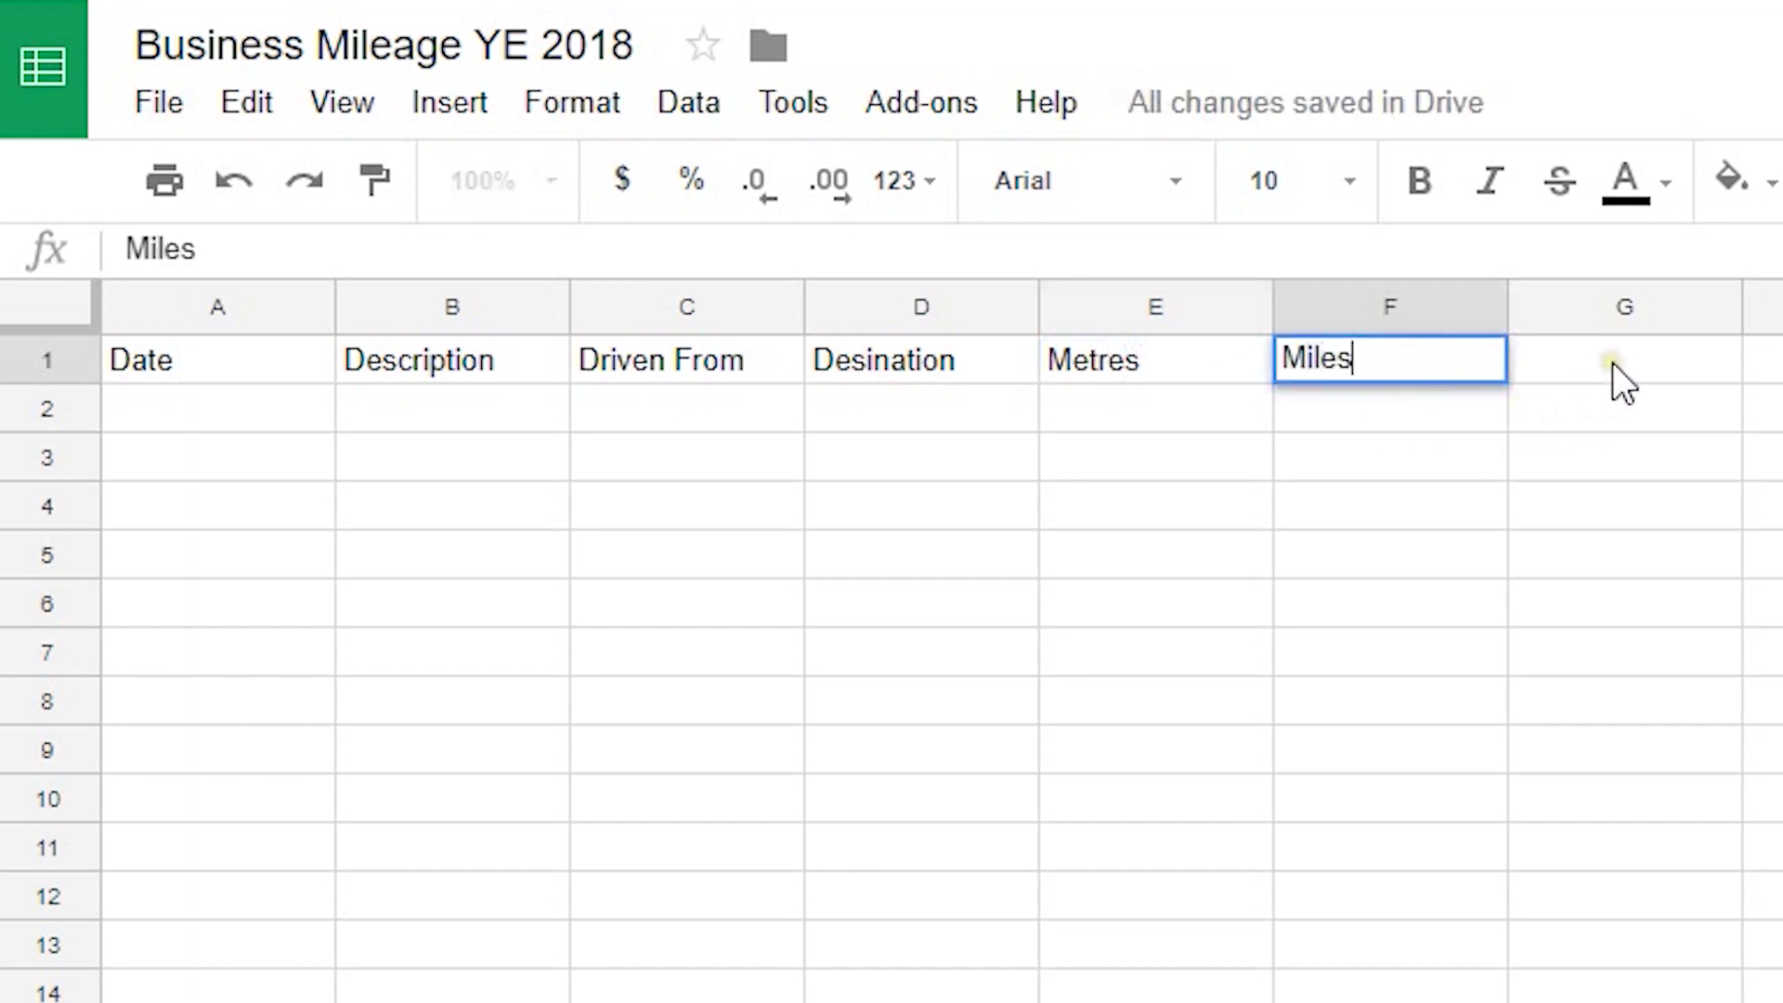
click(1612, 362)
text(#)
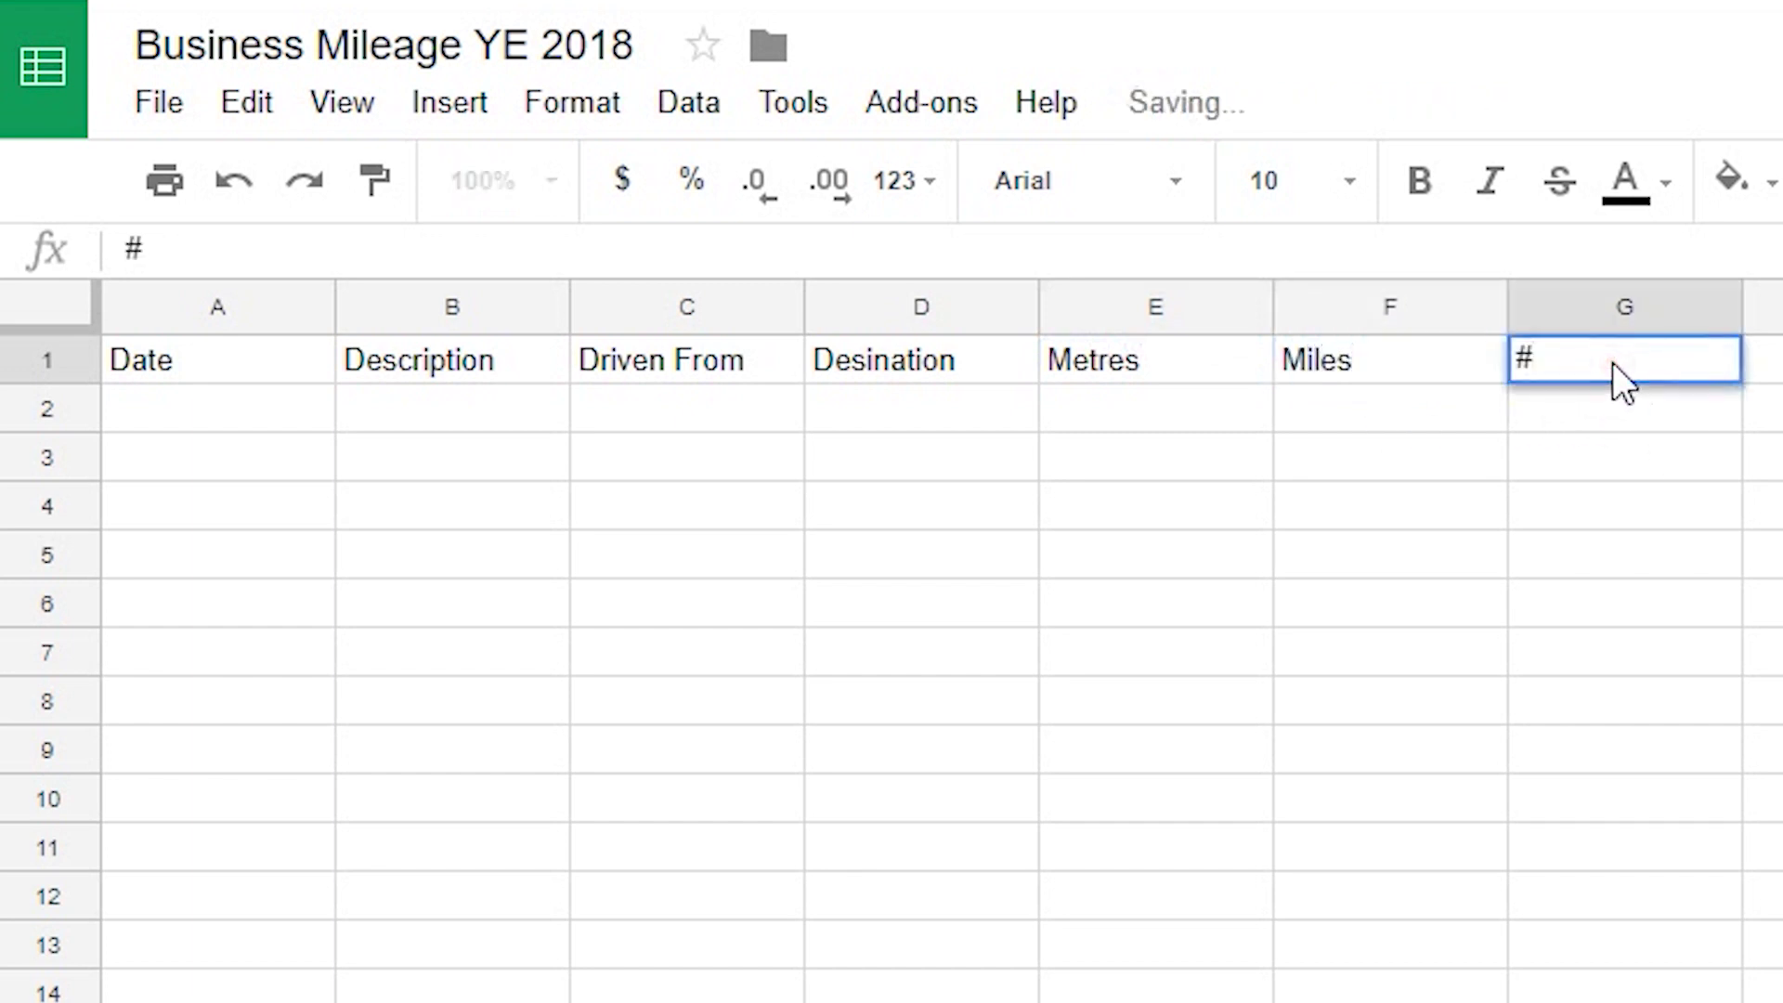
text( Trips)
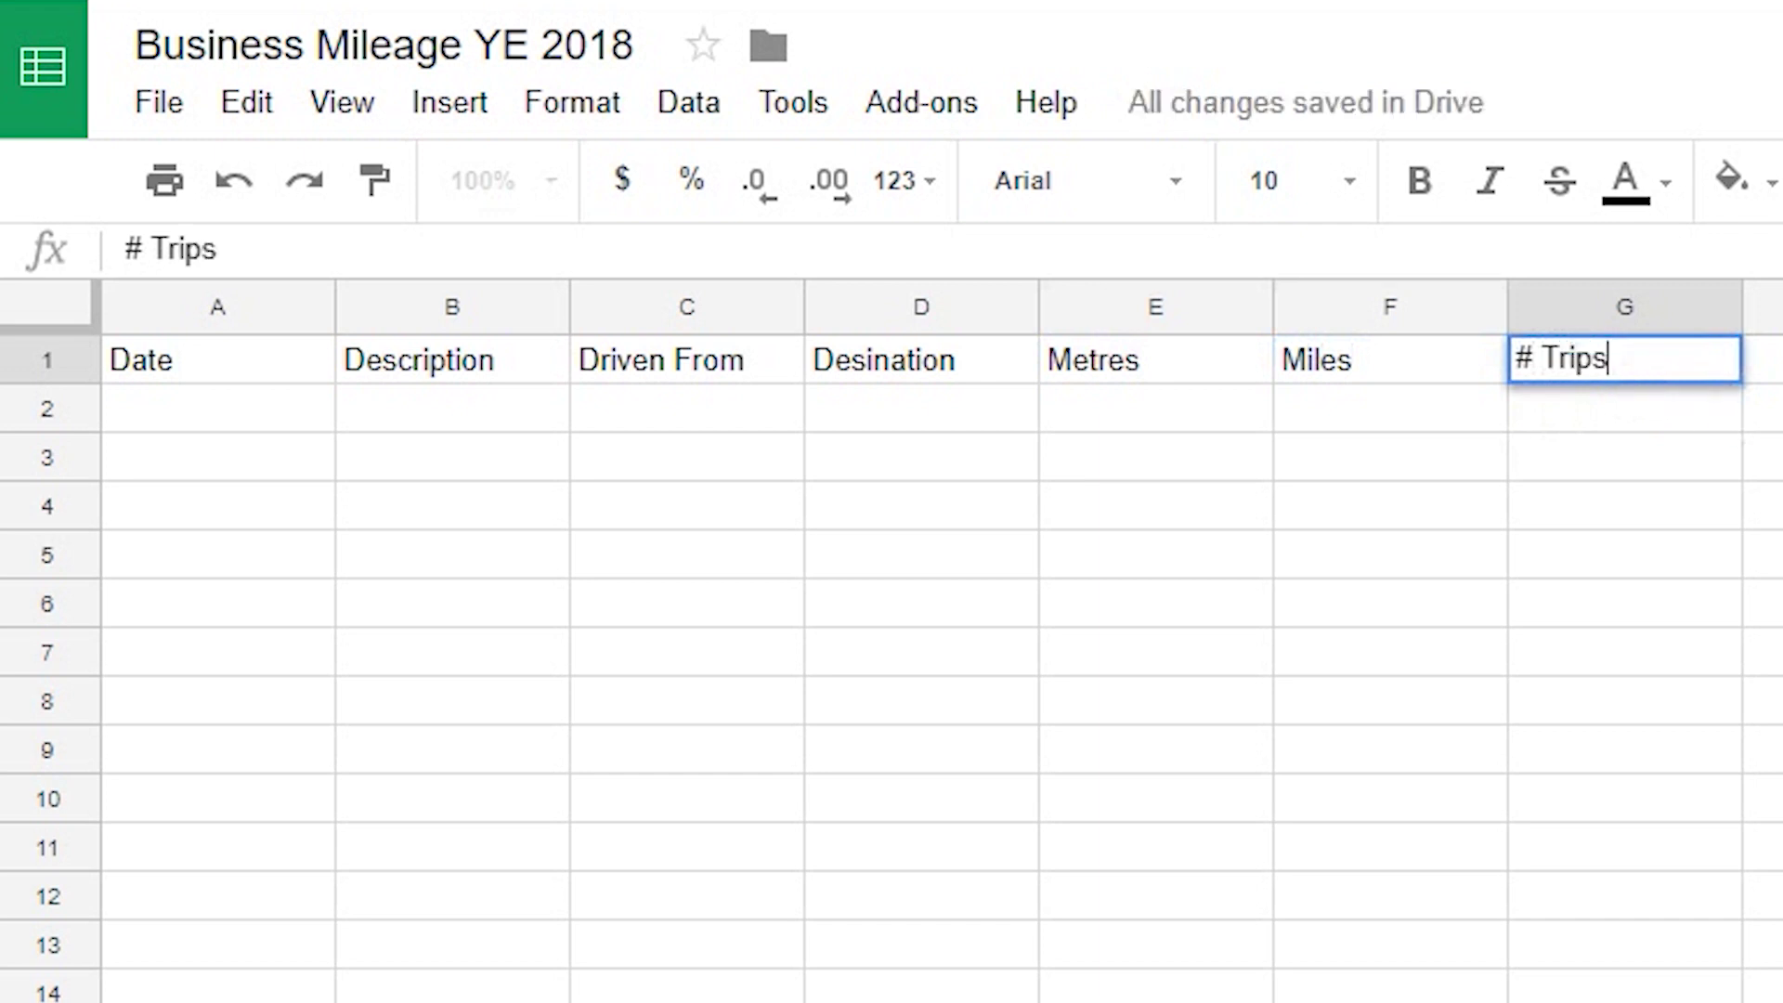
key(Tab)
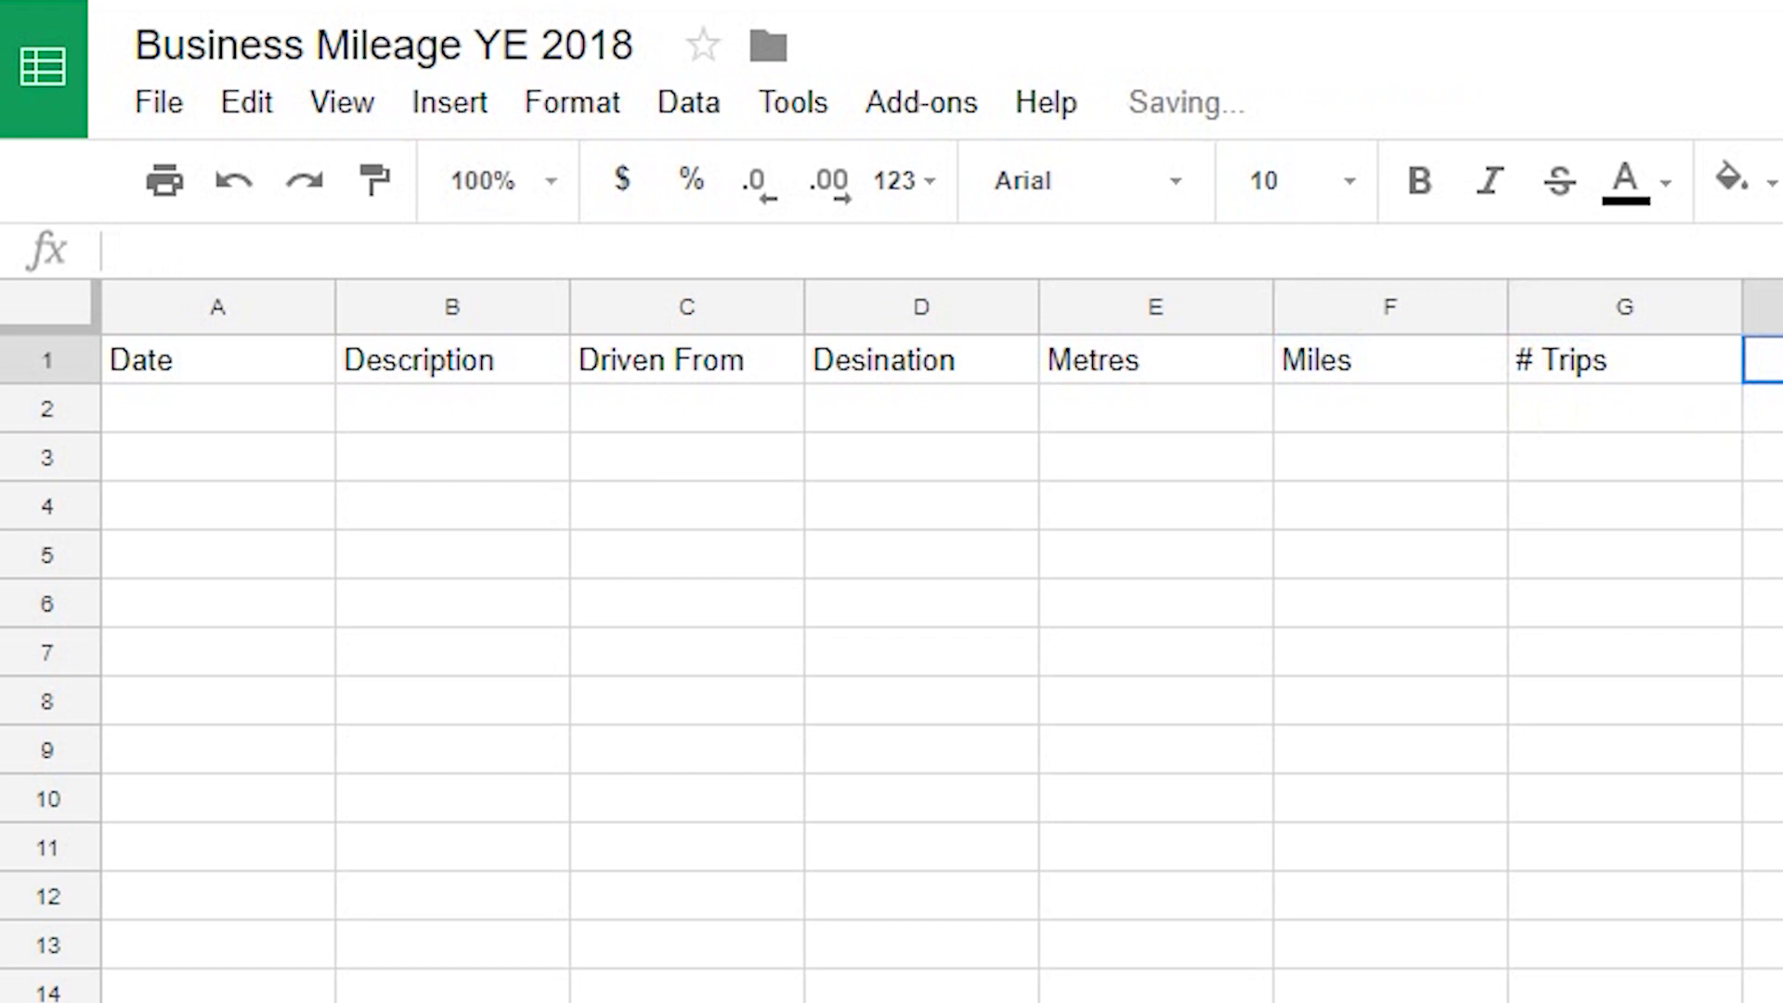
text(M)
key(BackSpace)
text(To)
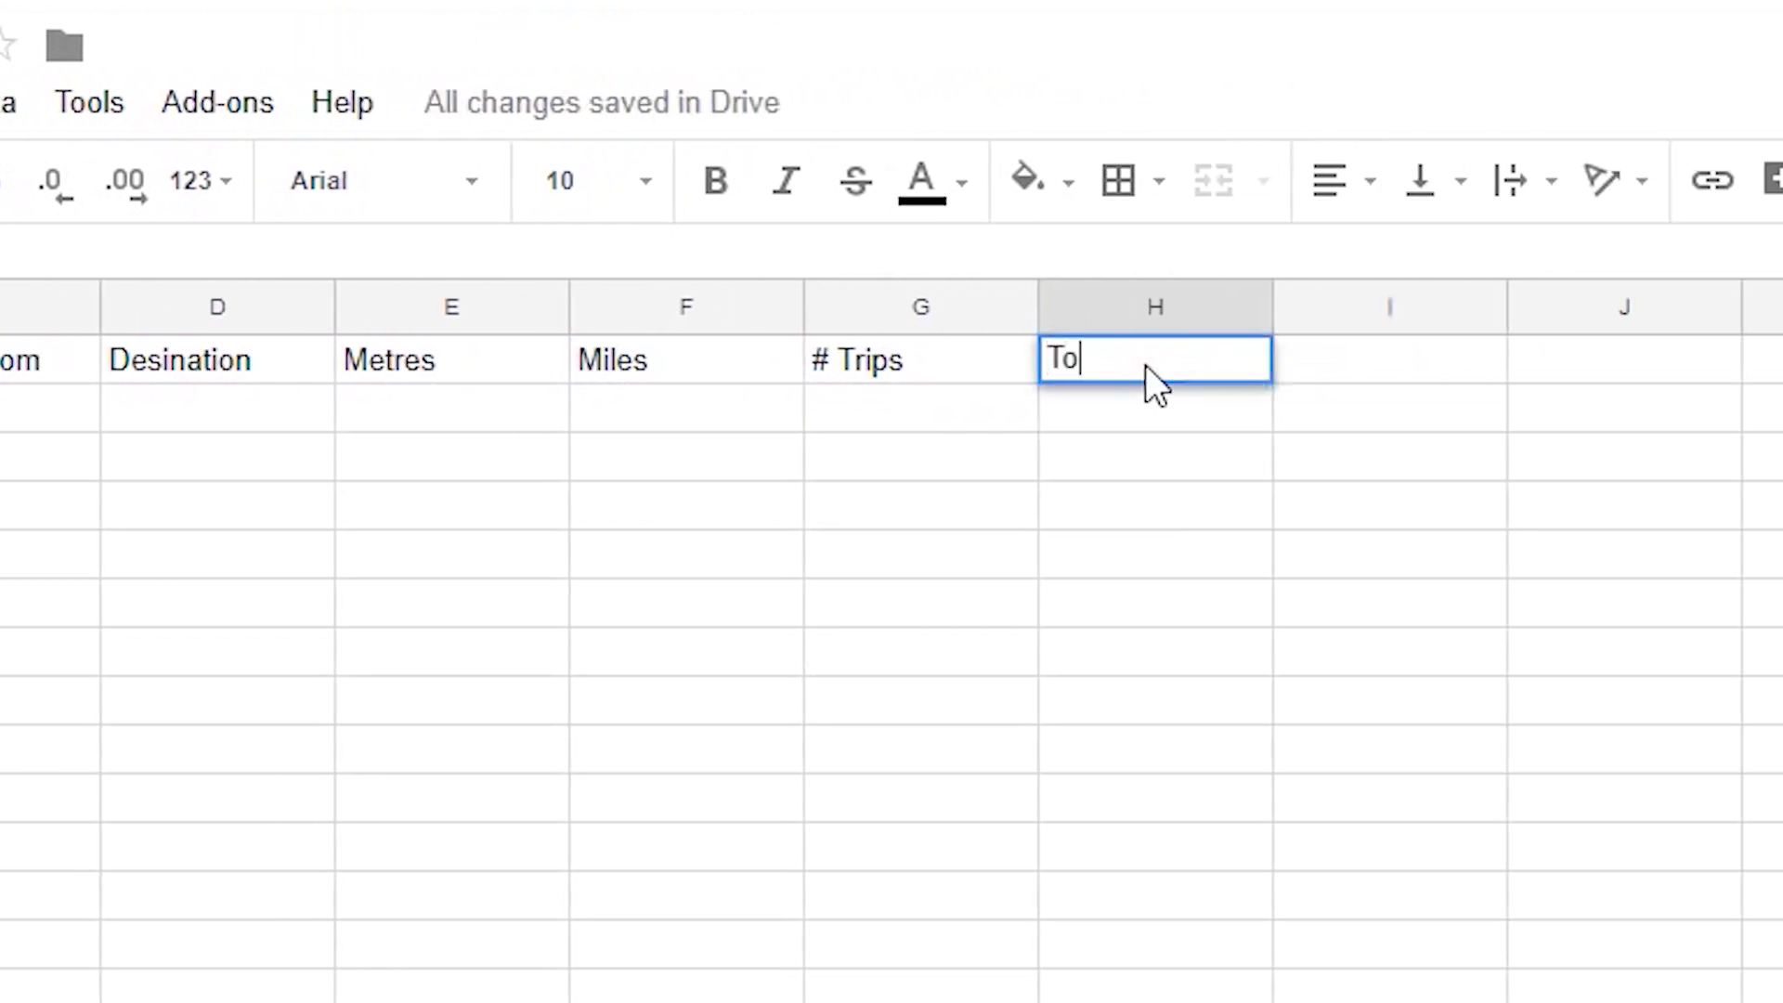
text(tal Miles)
click(1445, 360)
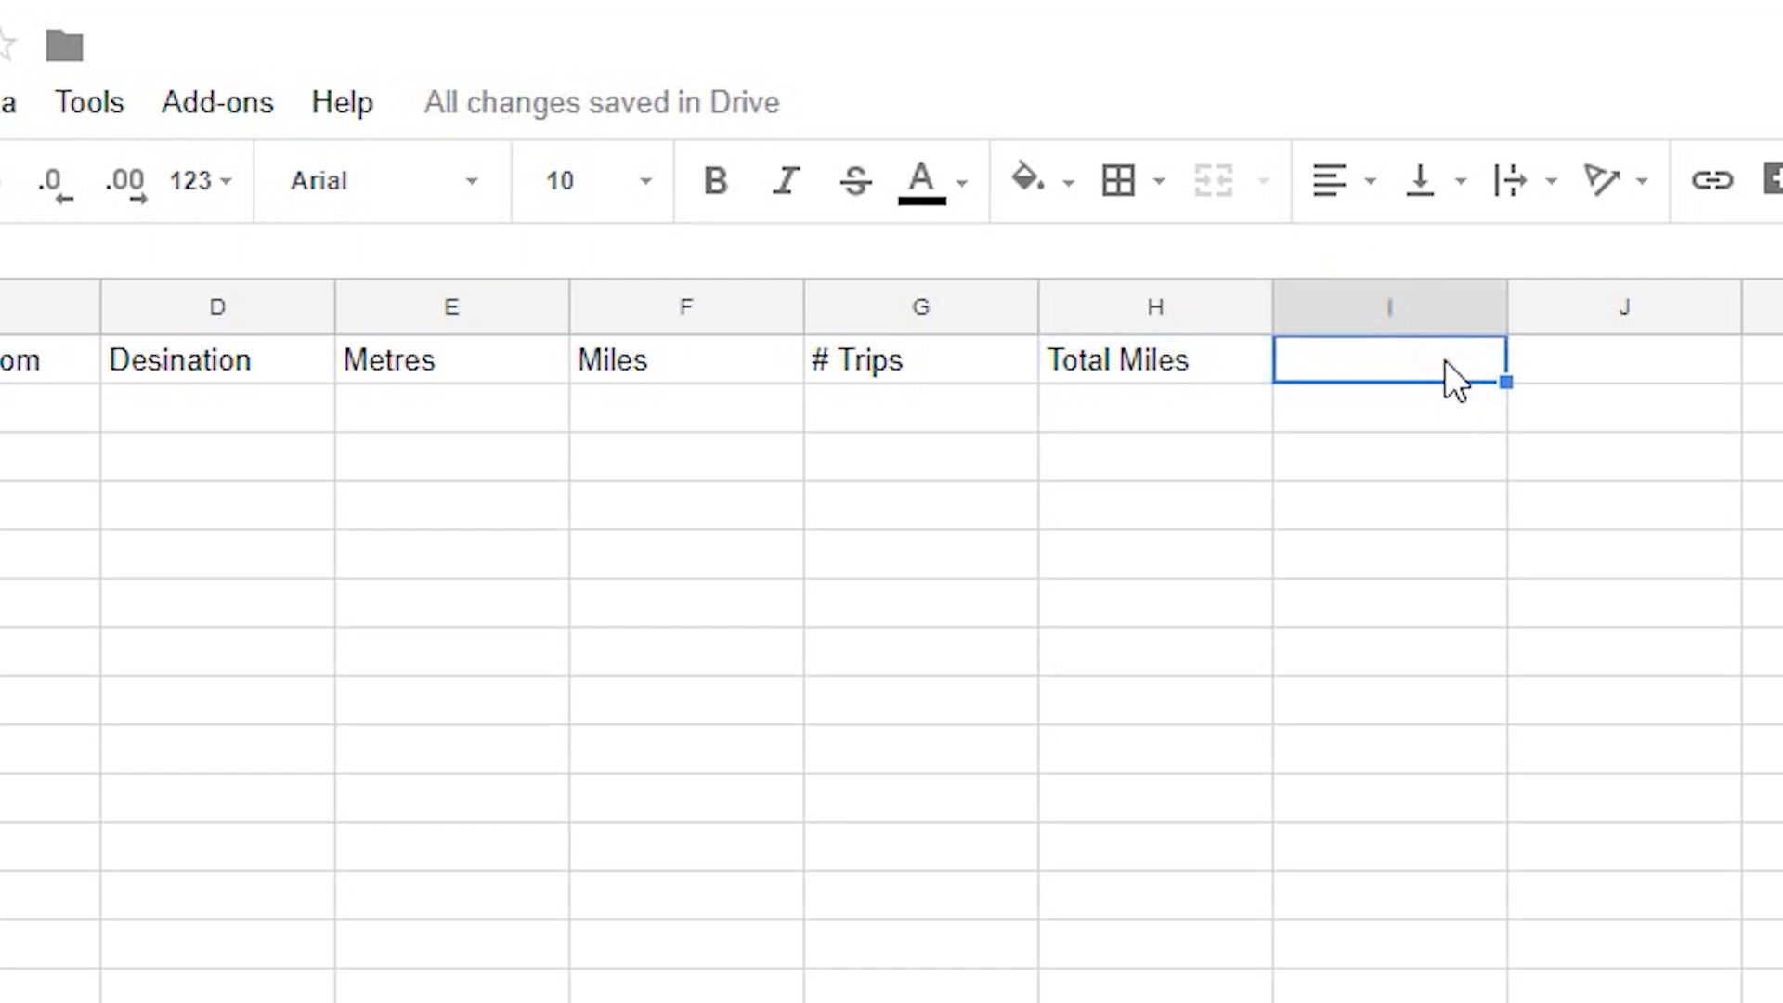
text(Total C)
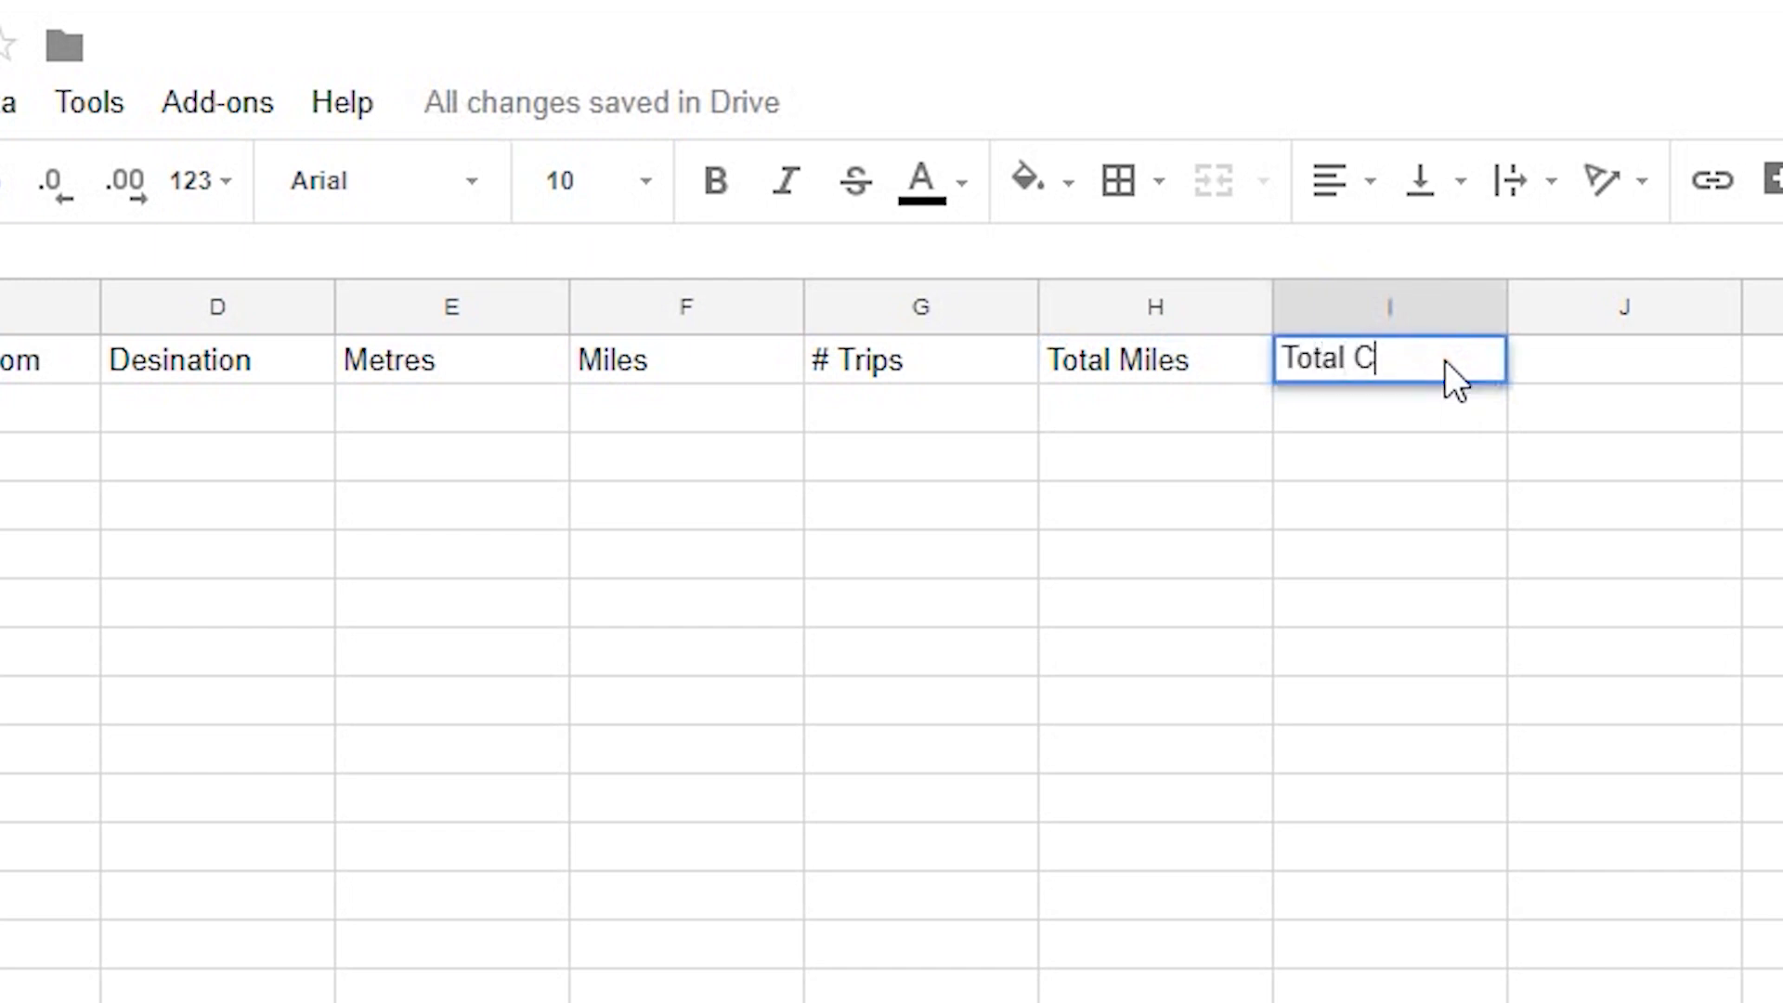
text(laim)
click(1382, 398)
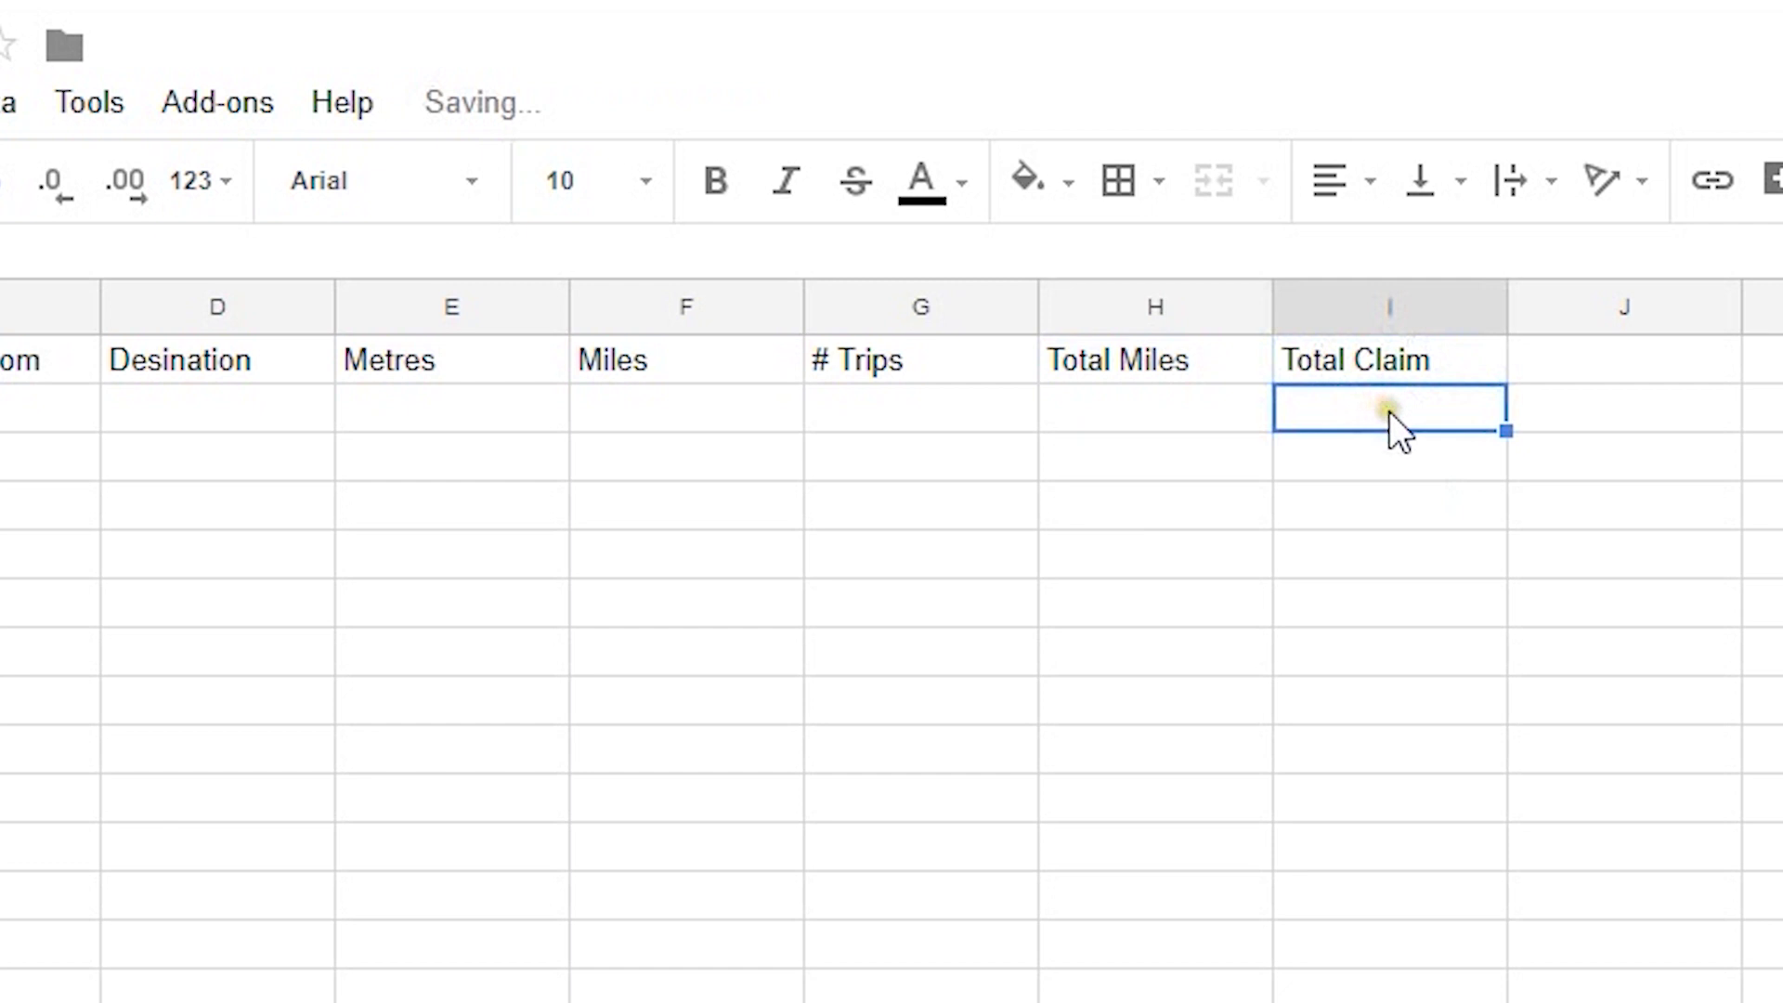
Step: Add the Grand Total label in cell M1
click(1075, 418)
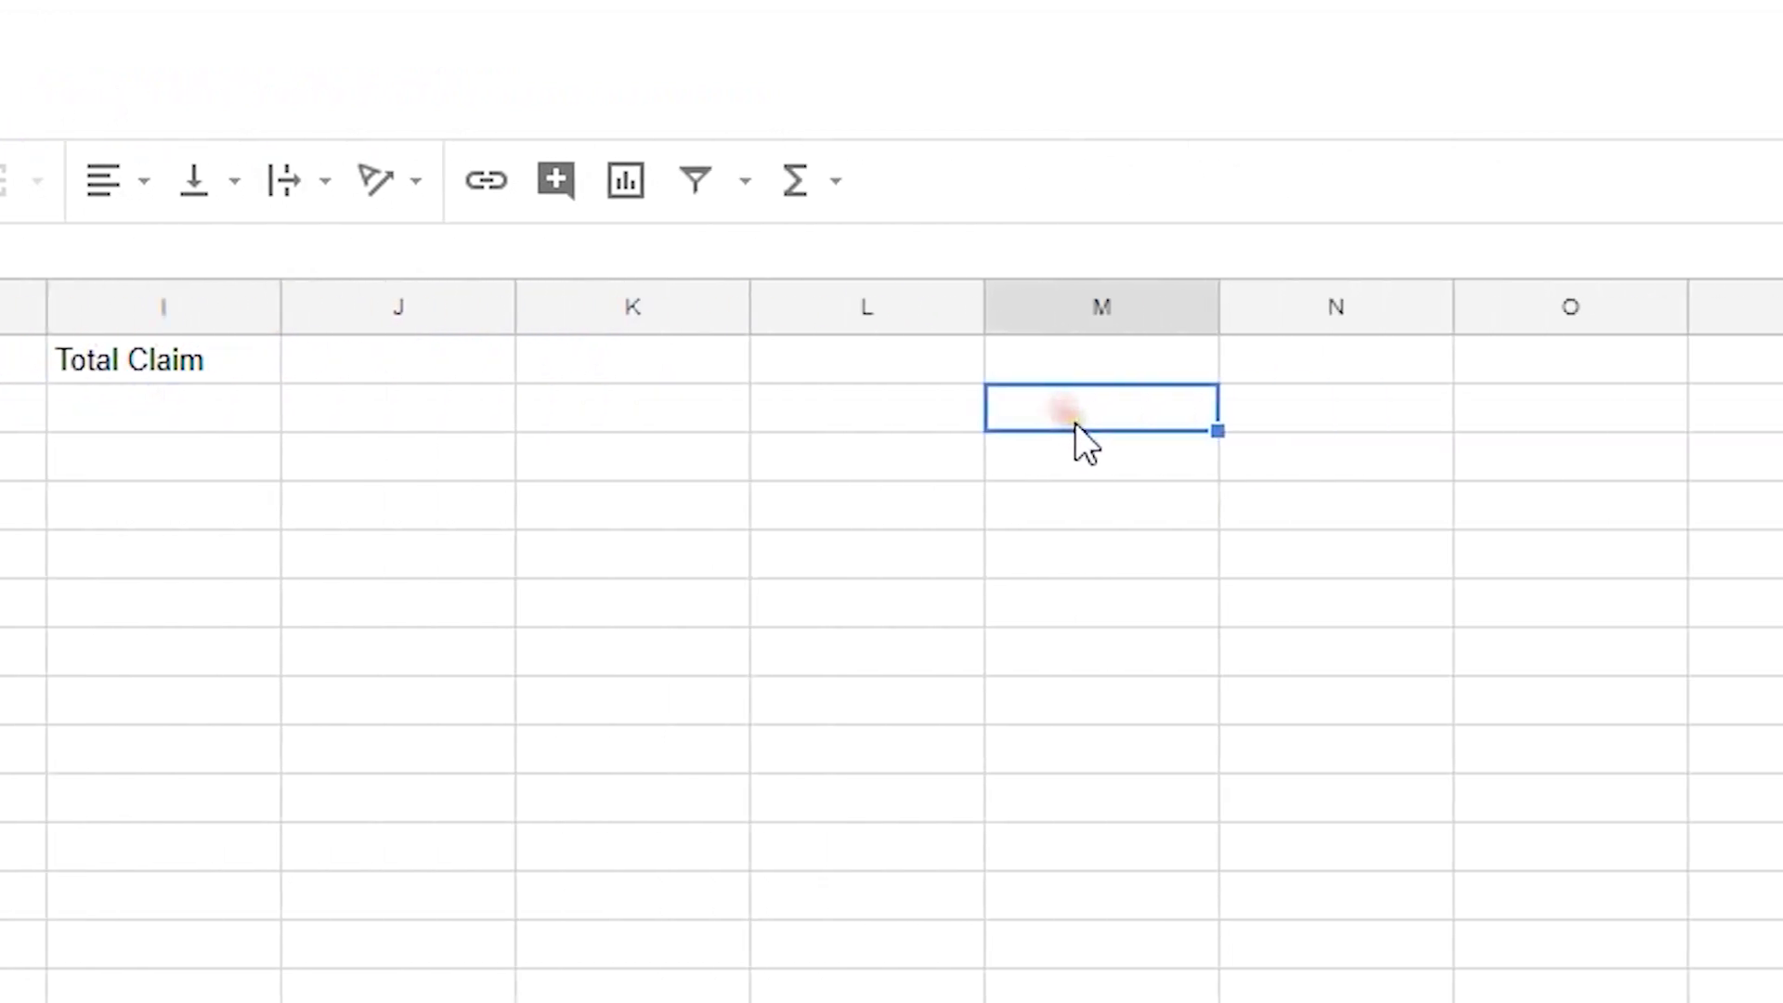
click(1048, 358)
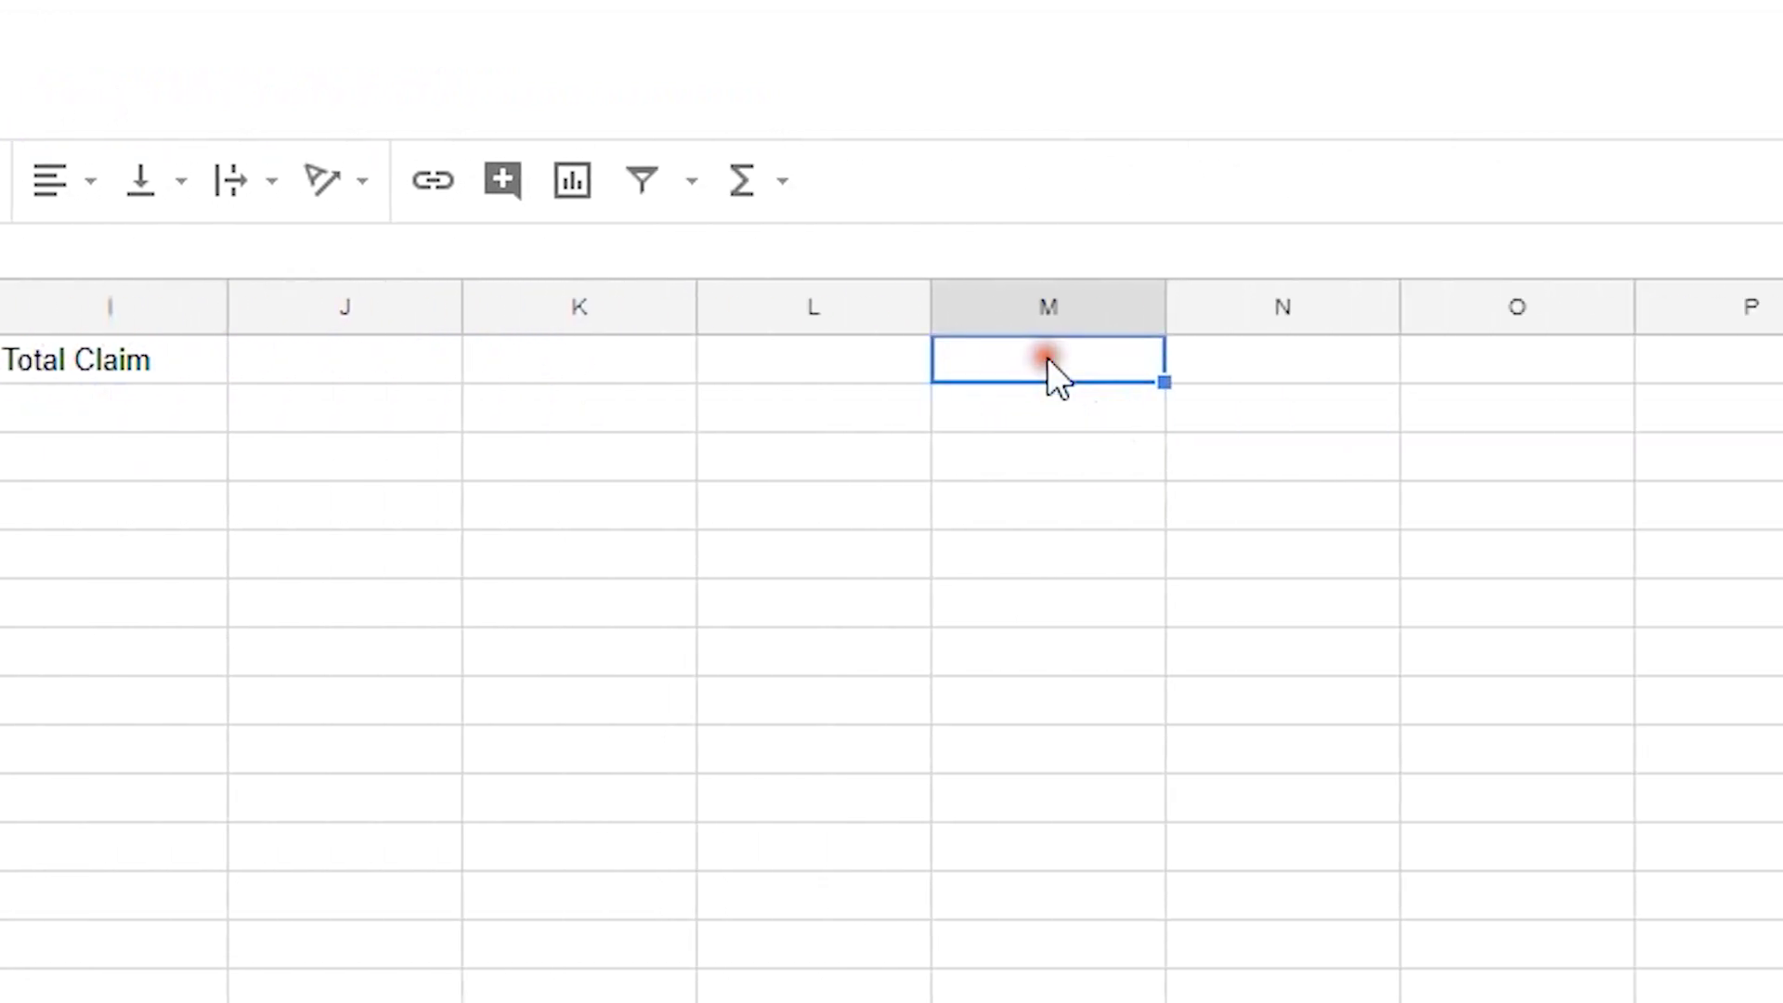
text(Grand Total)
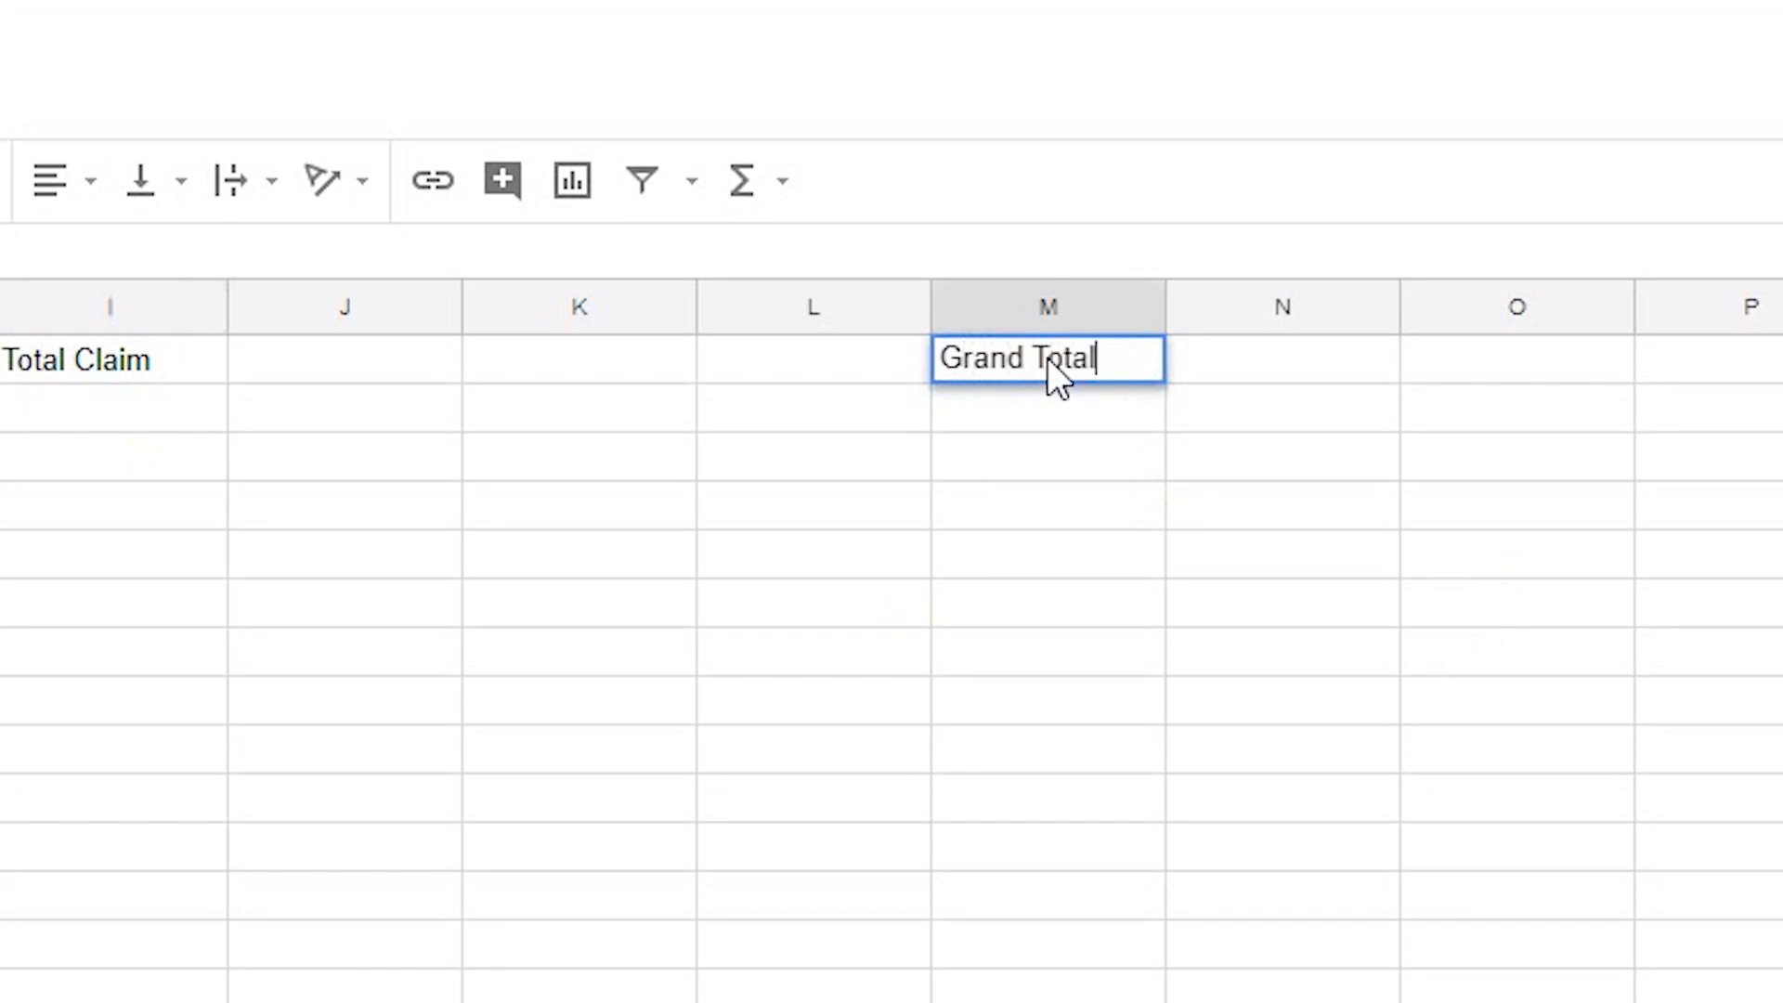
click(766, 404)
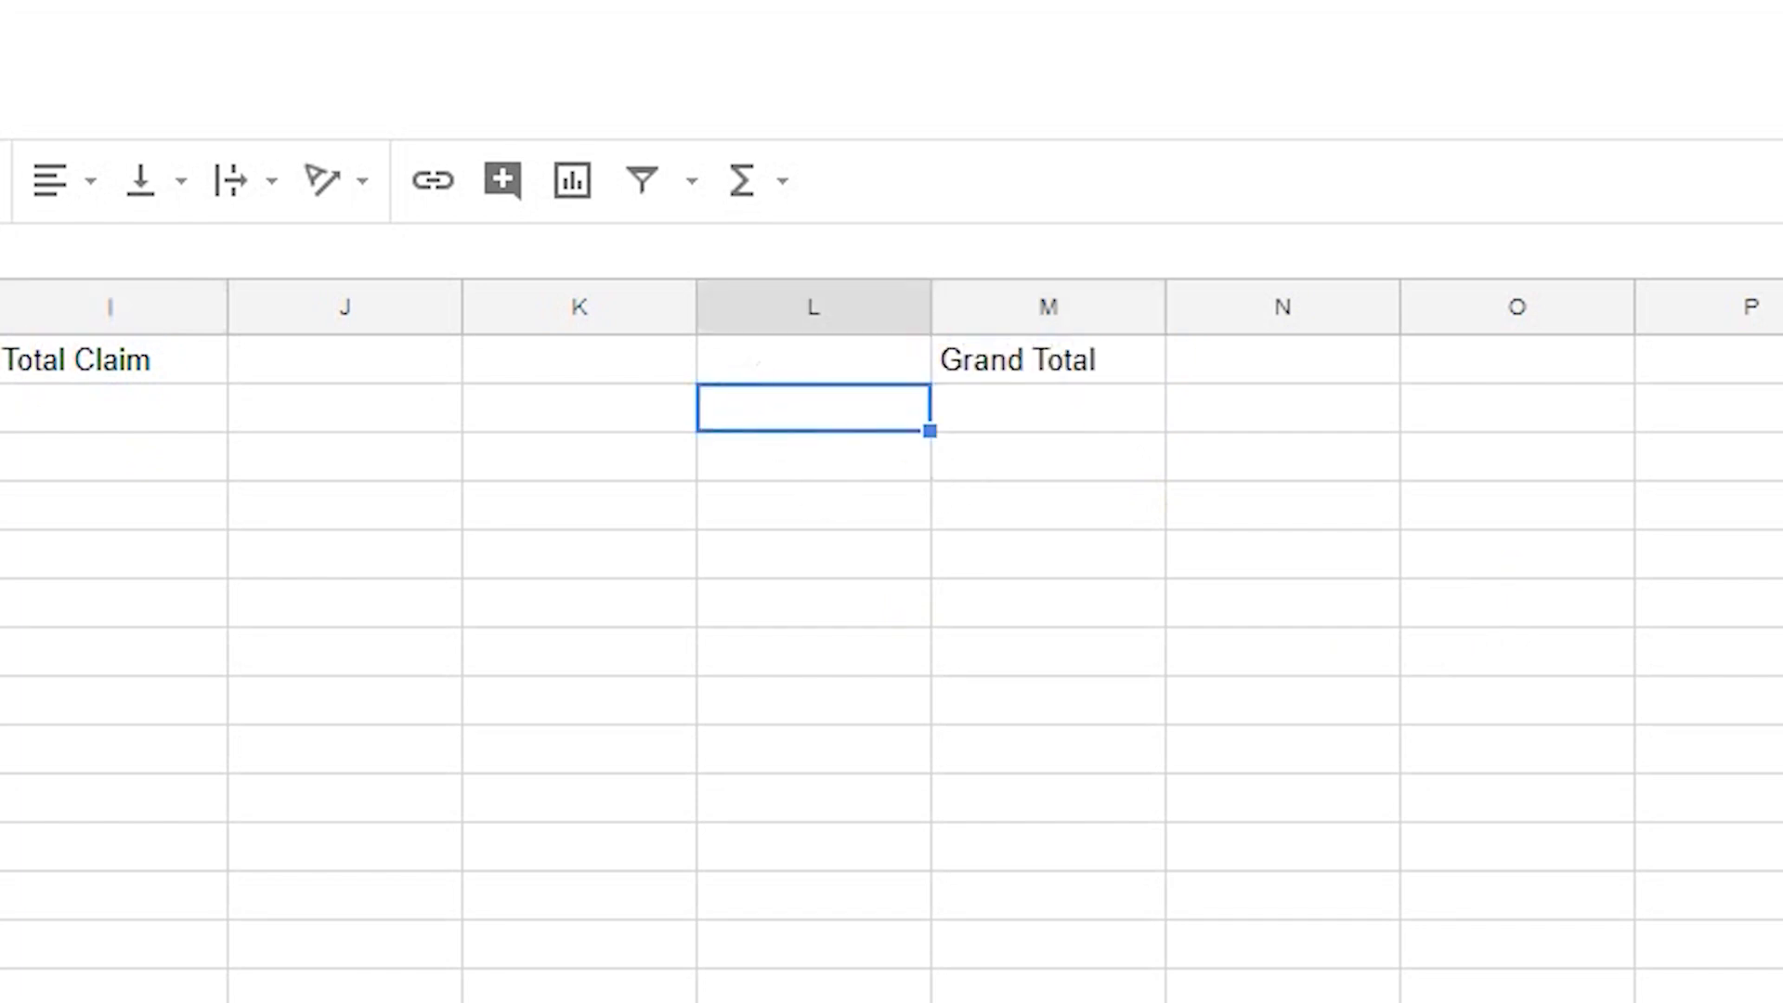
Step: Bold row 1 and freeze it with View > Freeze > 1 row
click(25, 359)
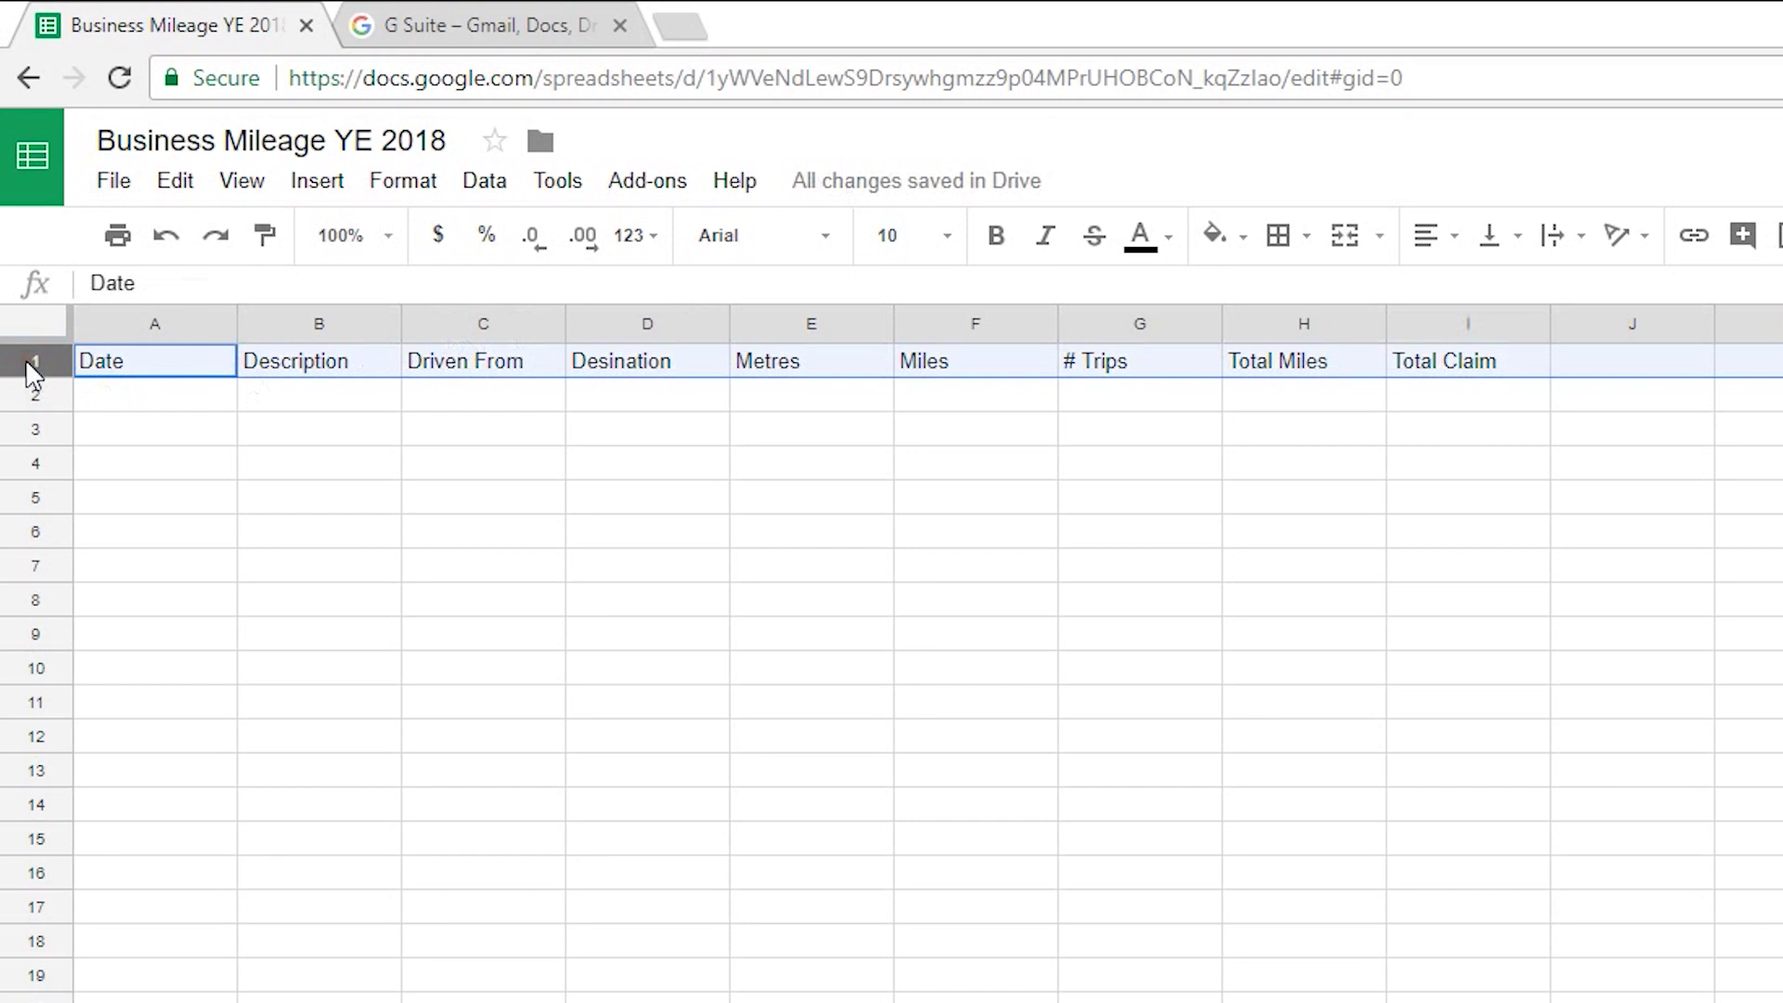
key(ctrl+b)
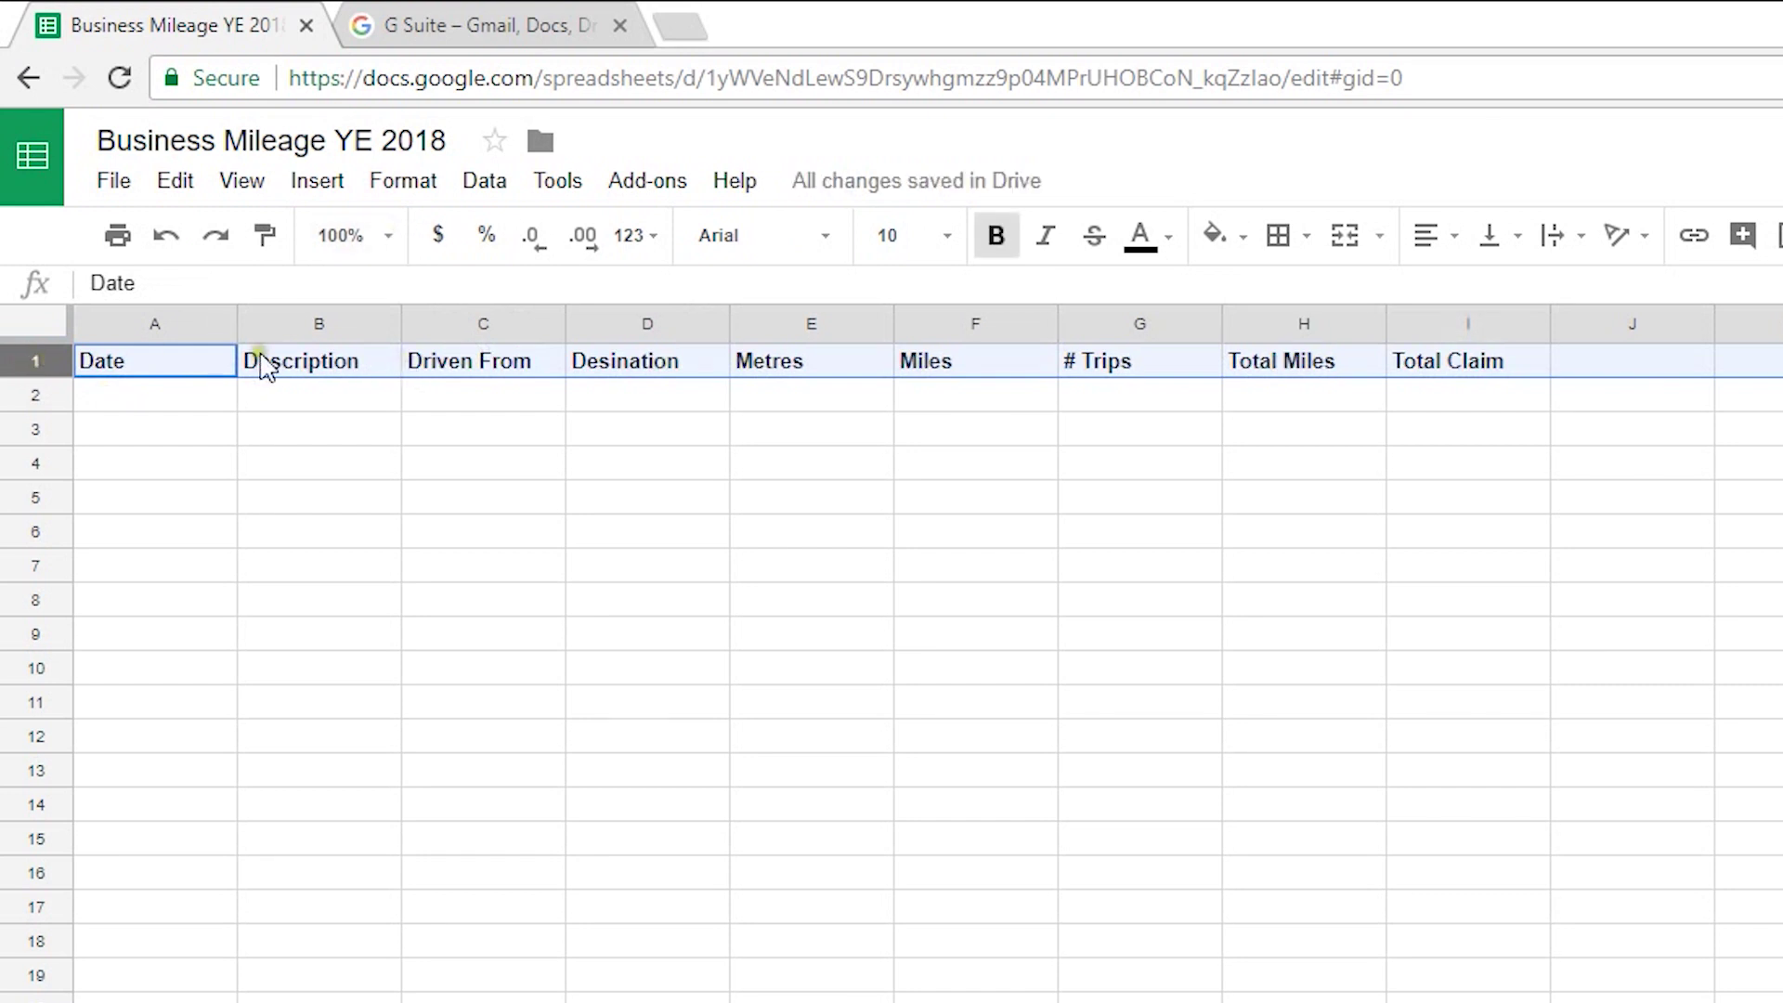
click(243, 184)
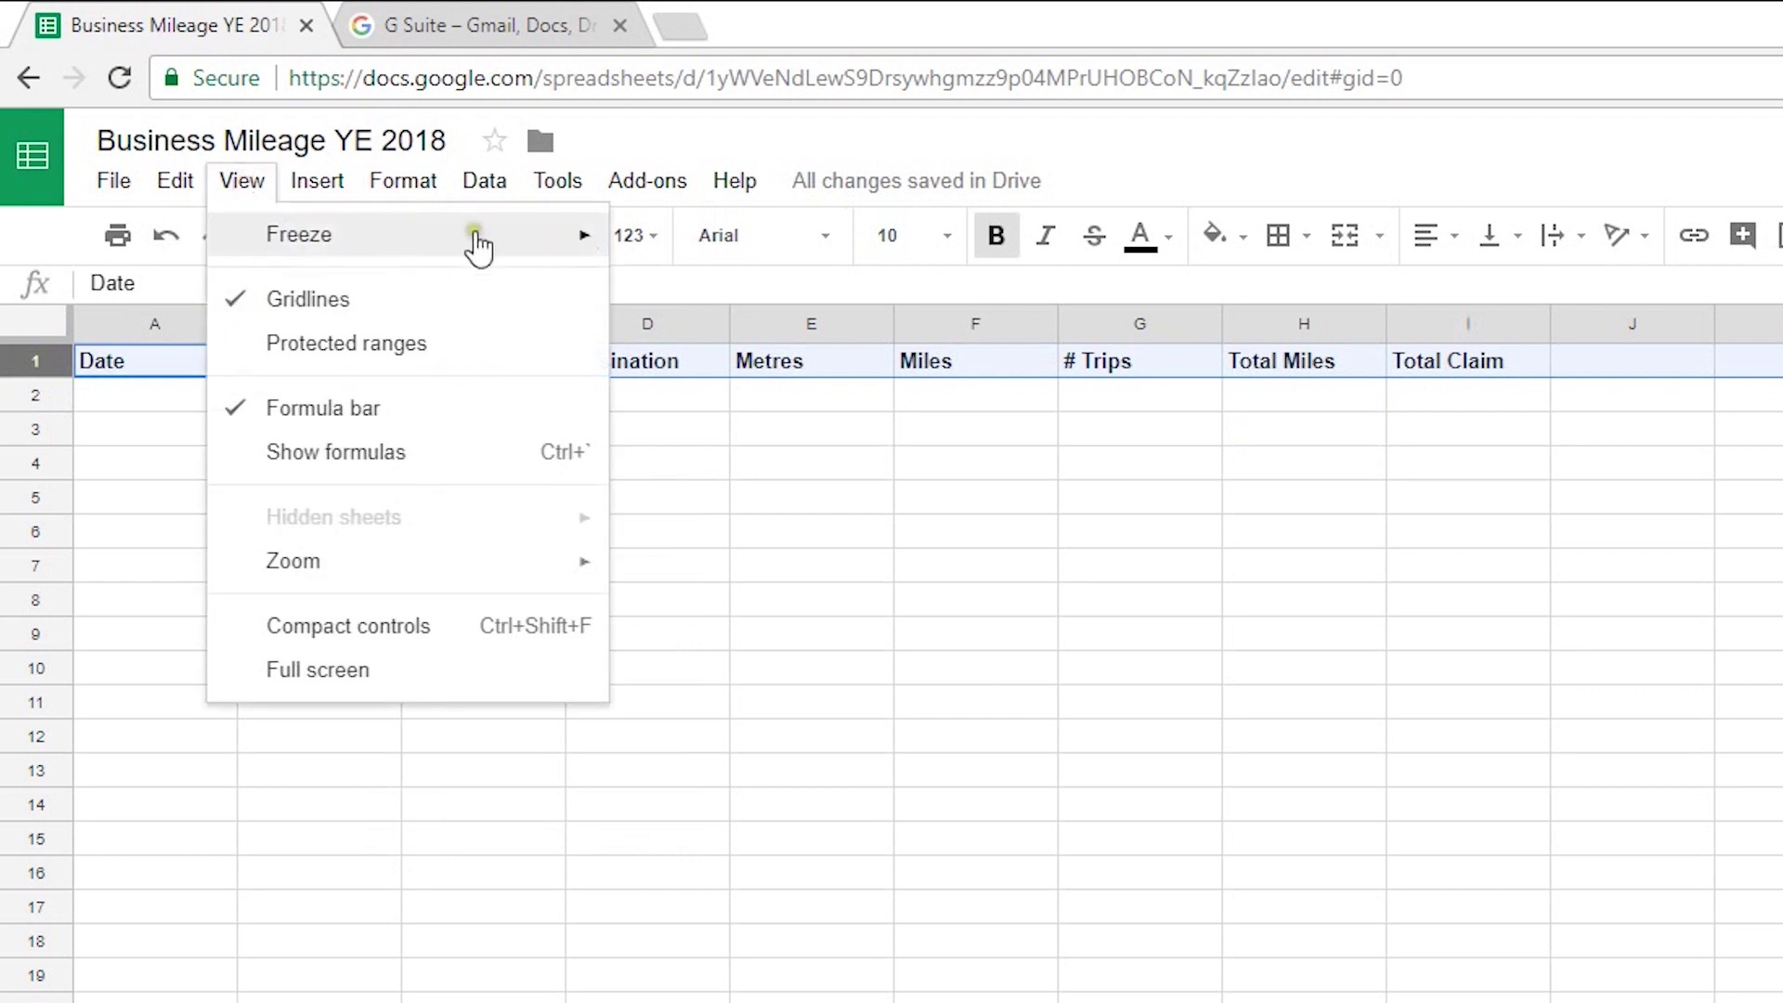
mouse_move(467, 244)
click(756, 295)
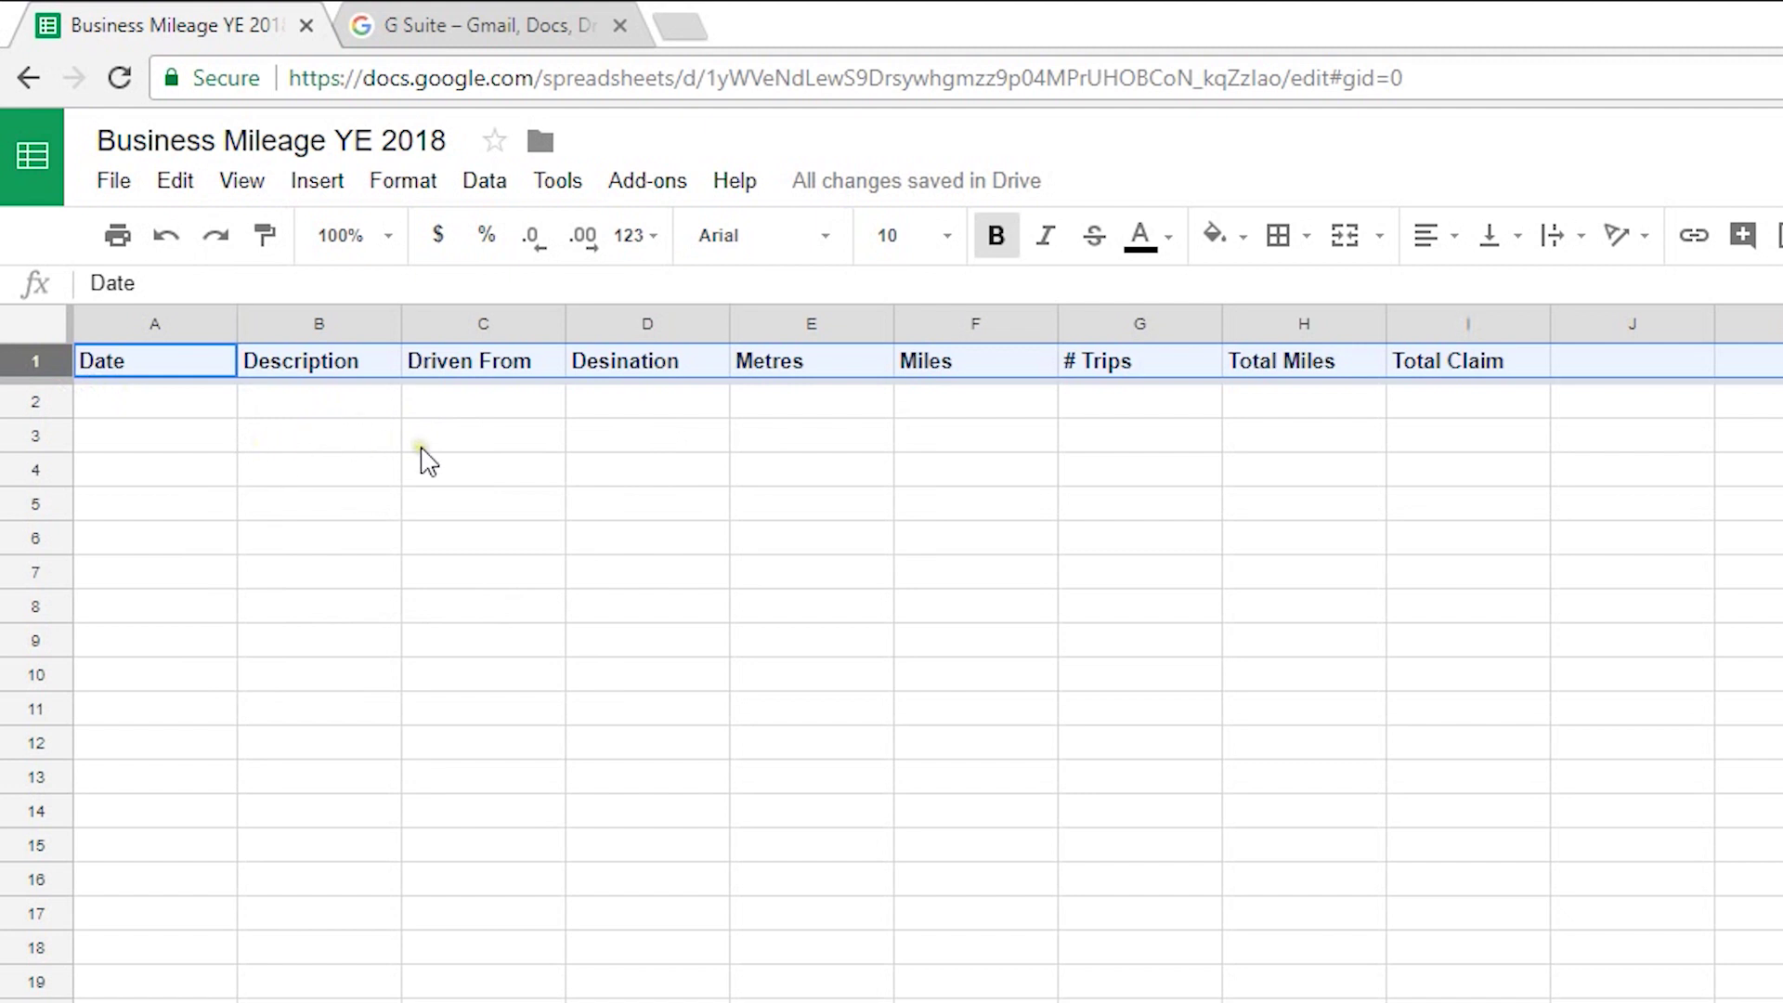
click(167, 403)
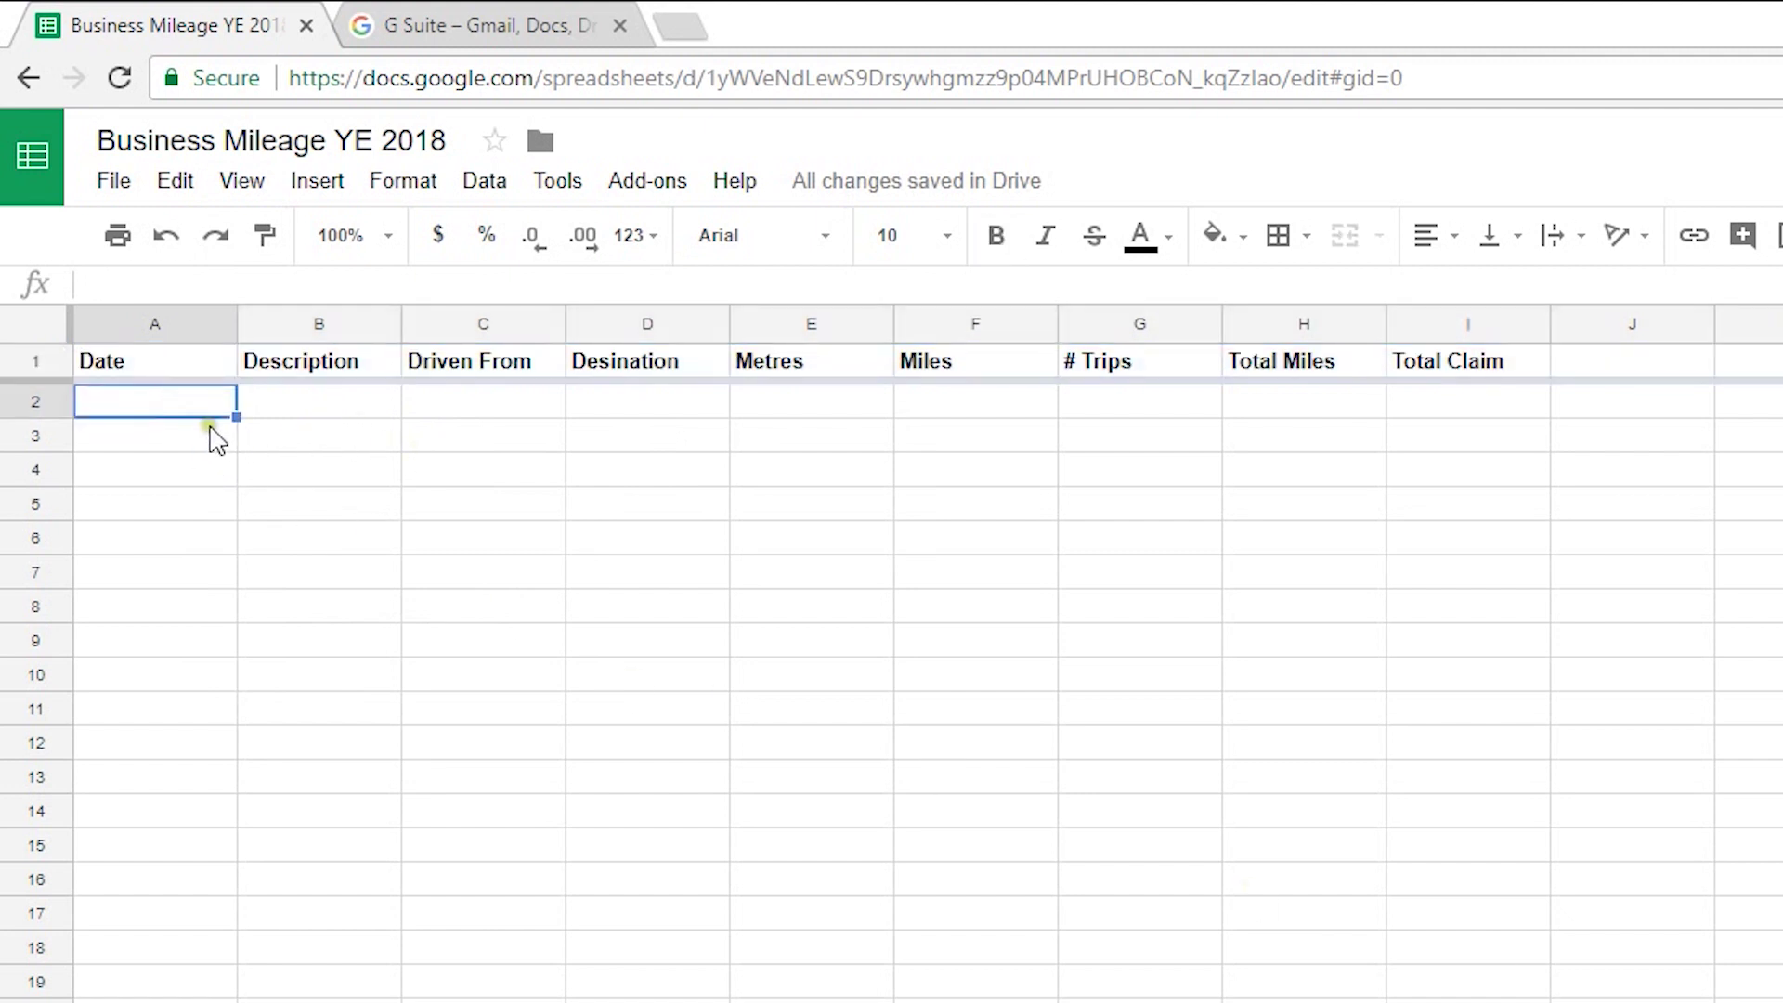
Step: Enter 23 Jan in A2 and Event in B2
text(23 Jan)
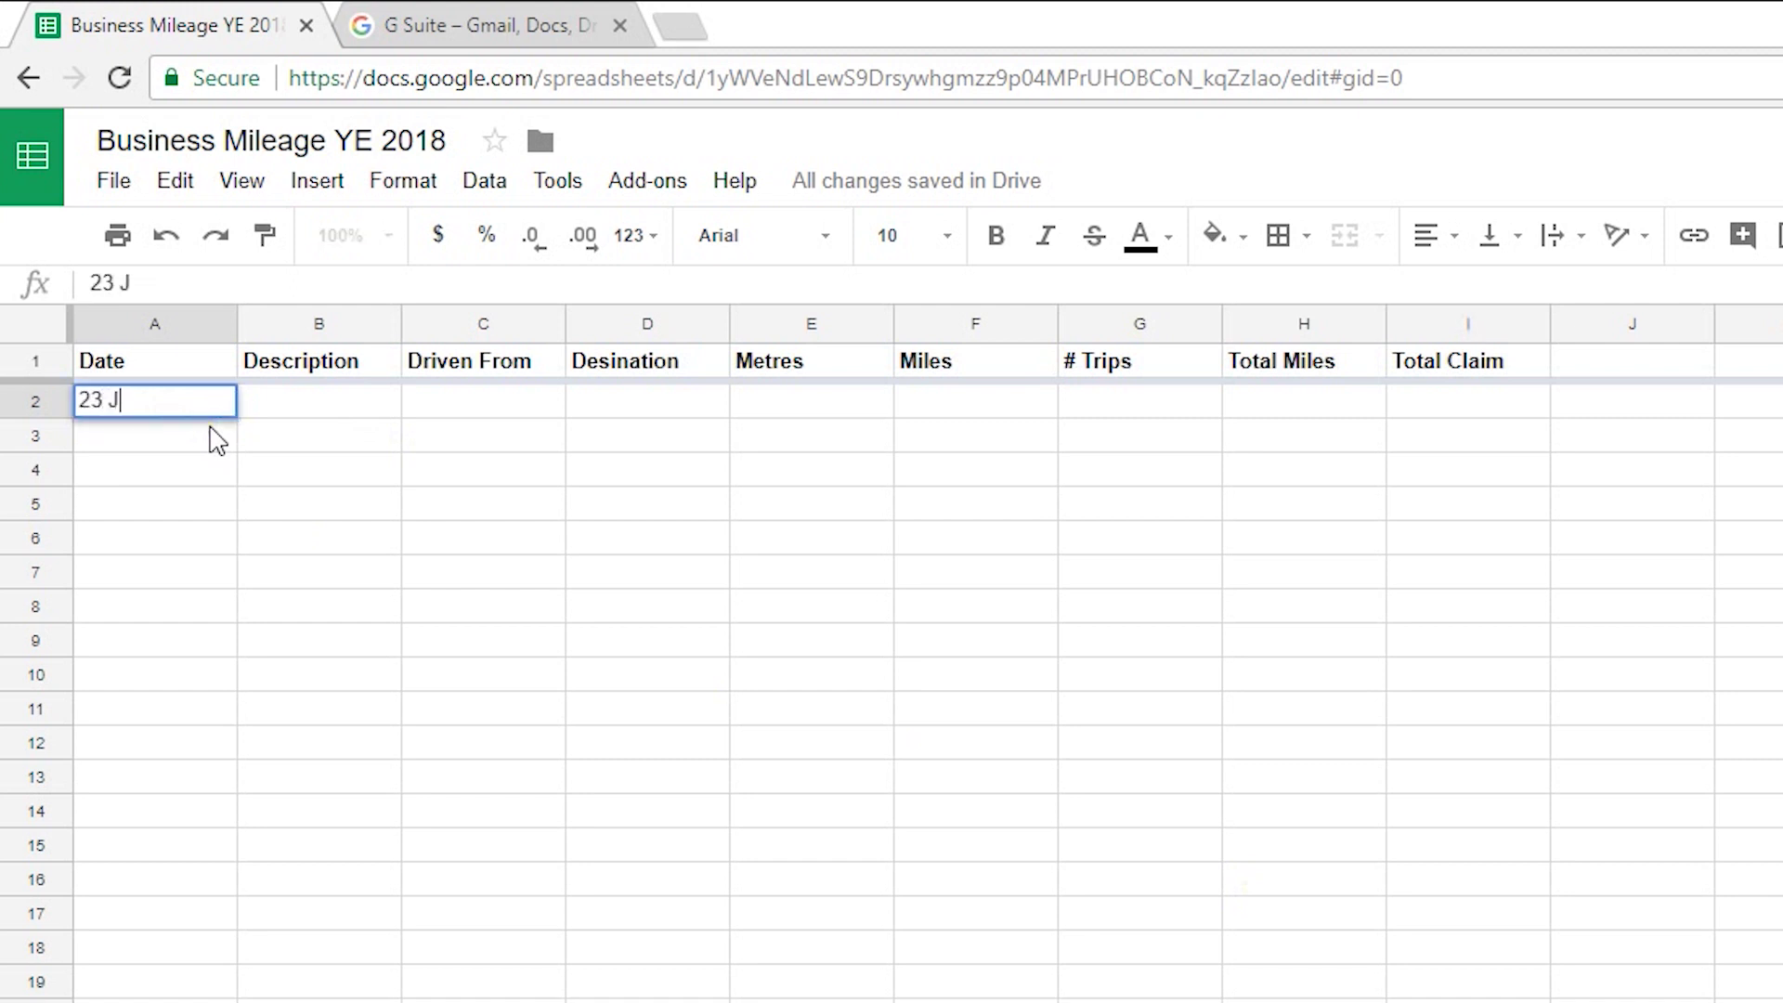
click(310, 409)
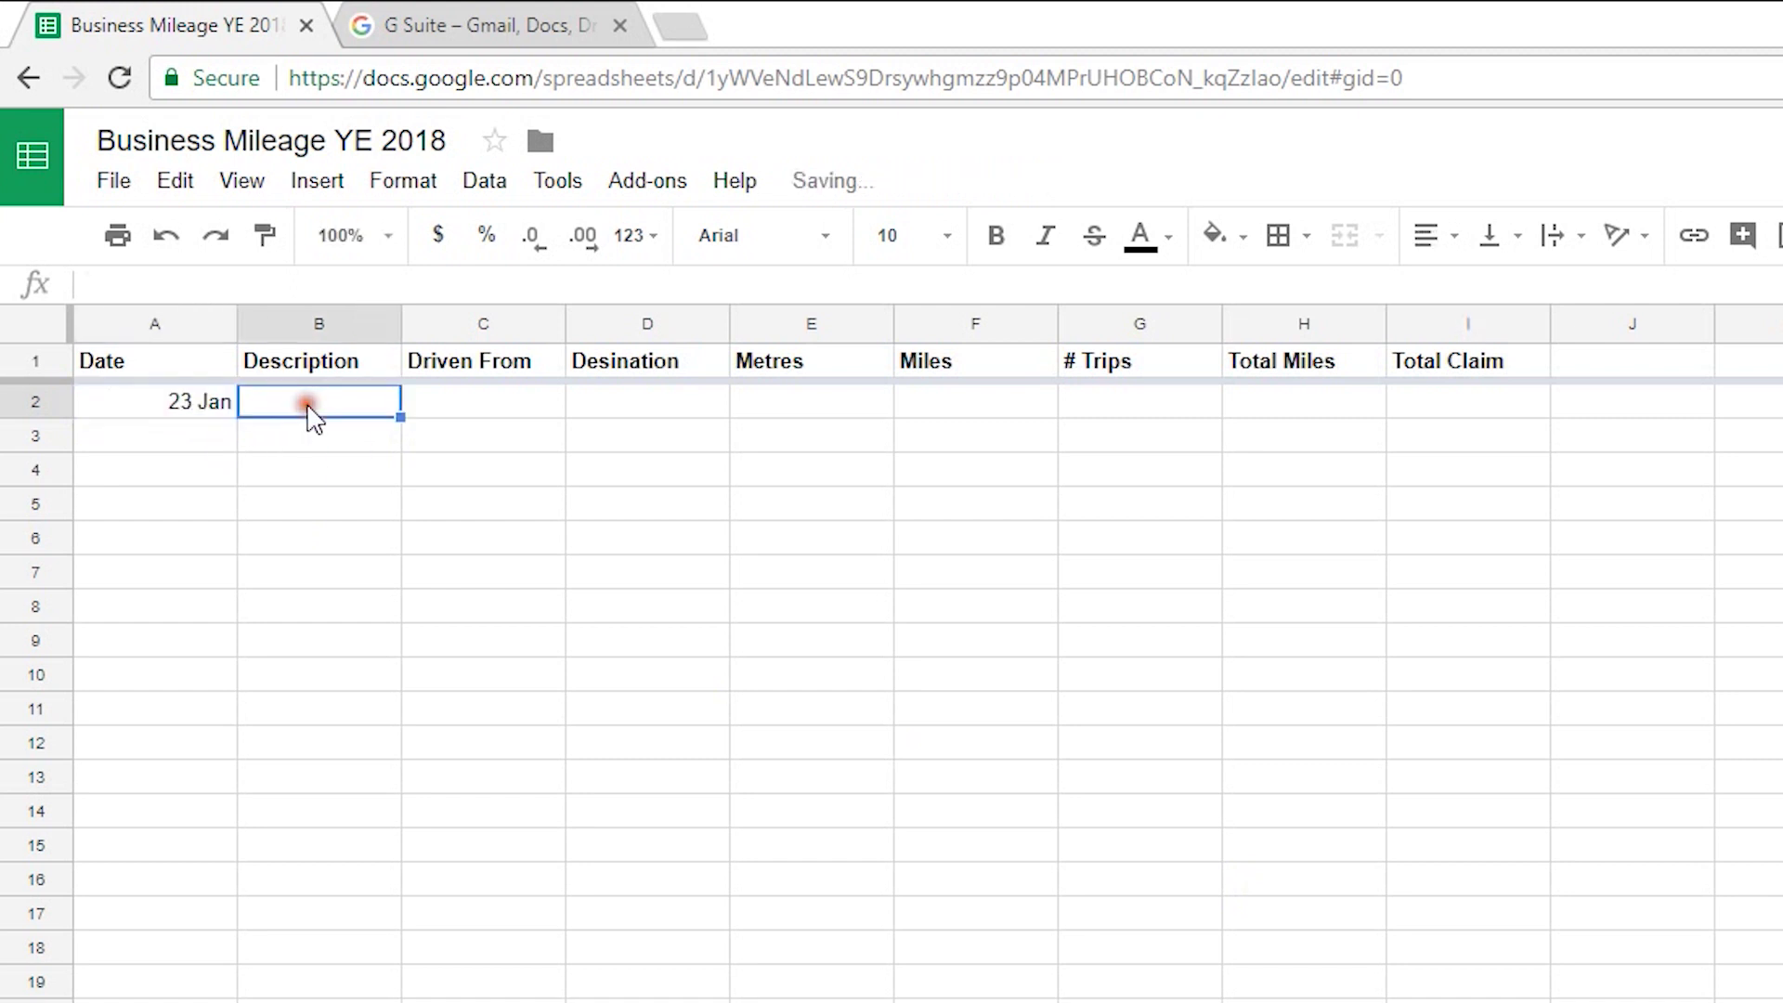
text(Event)
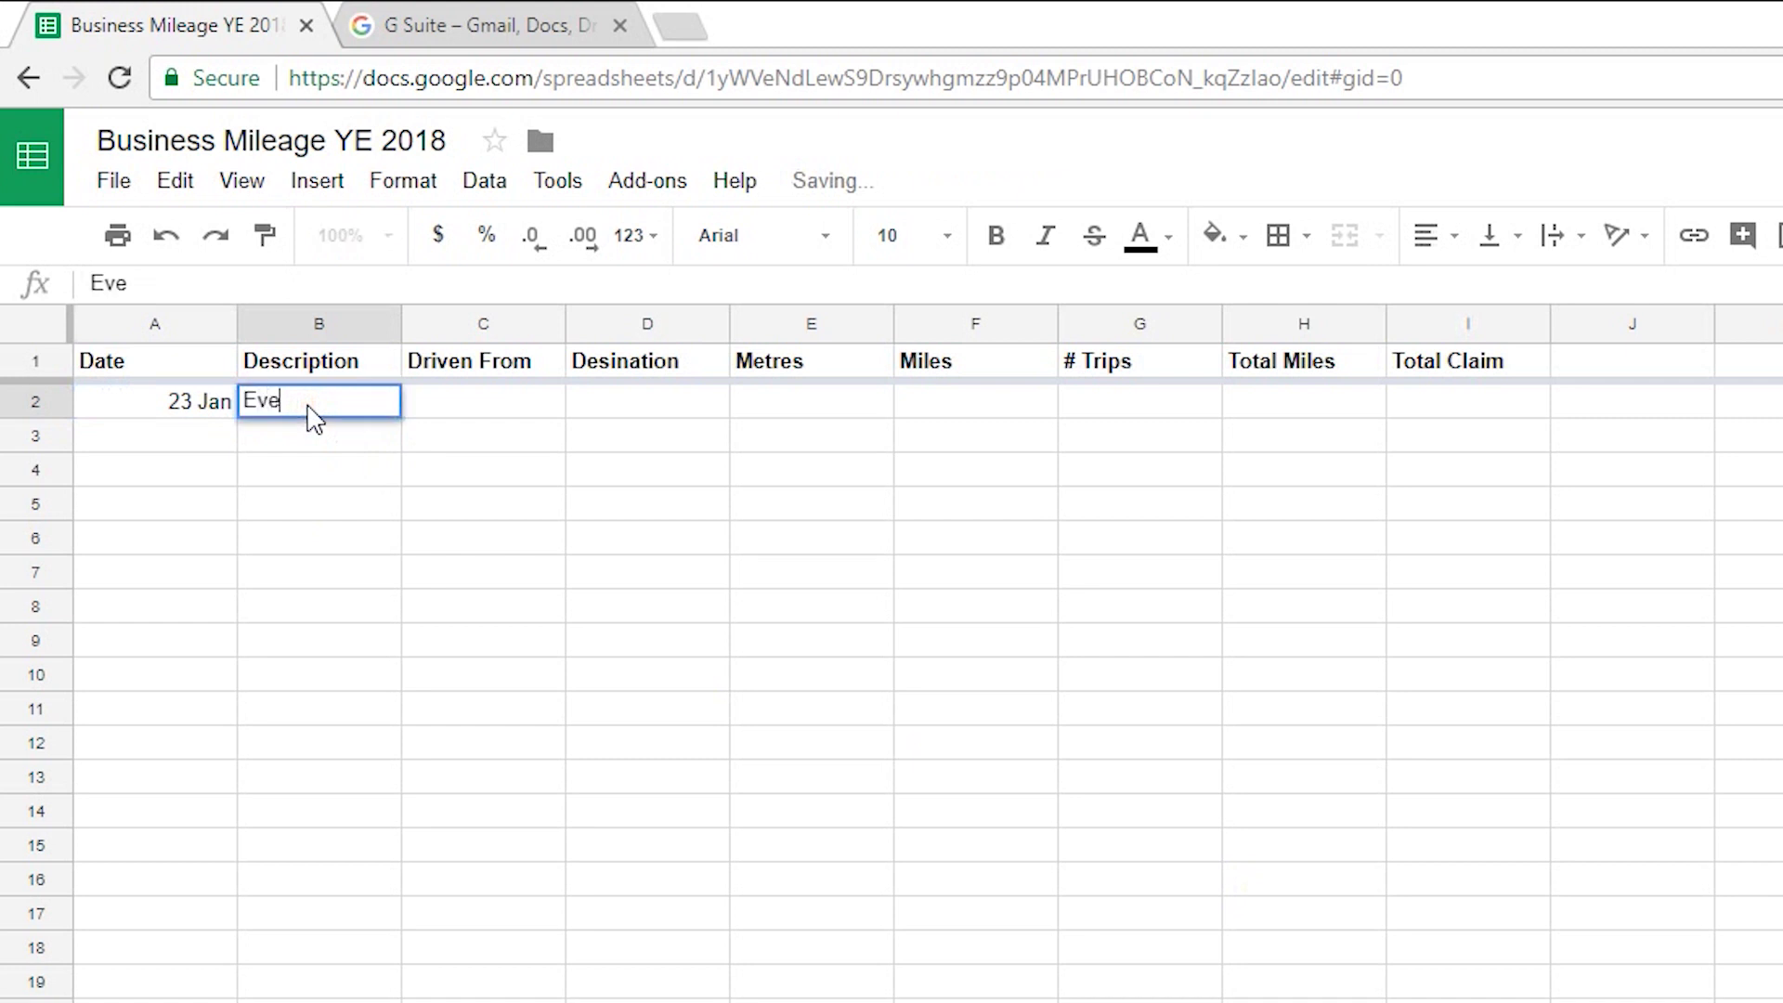
click(491, 415)
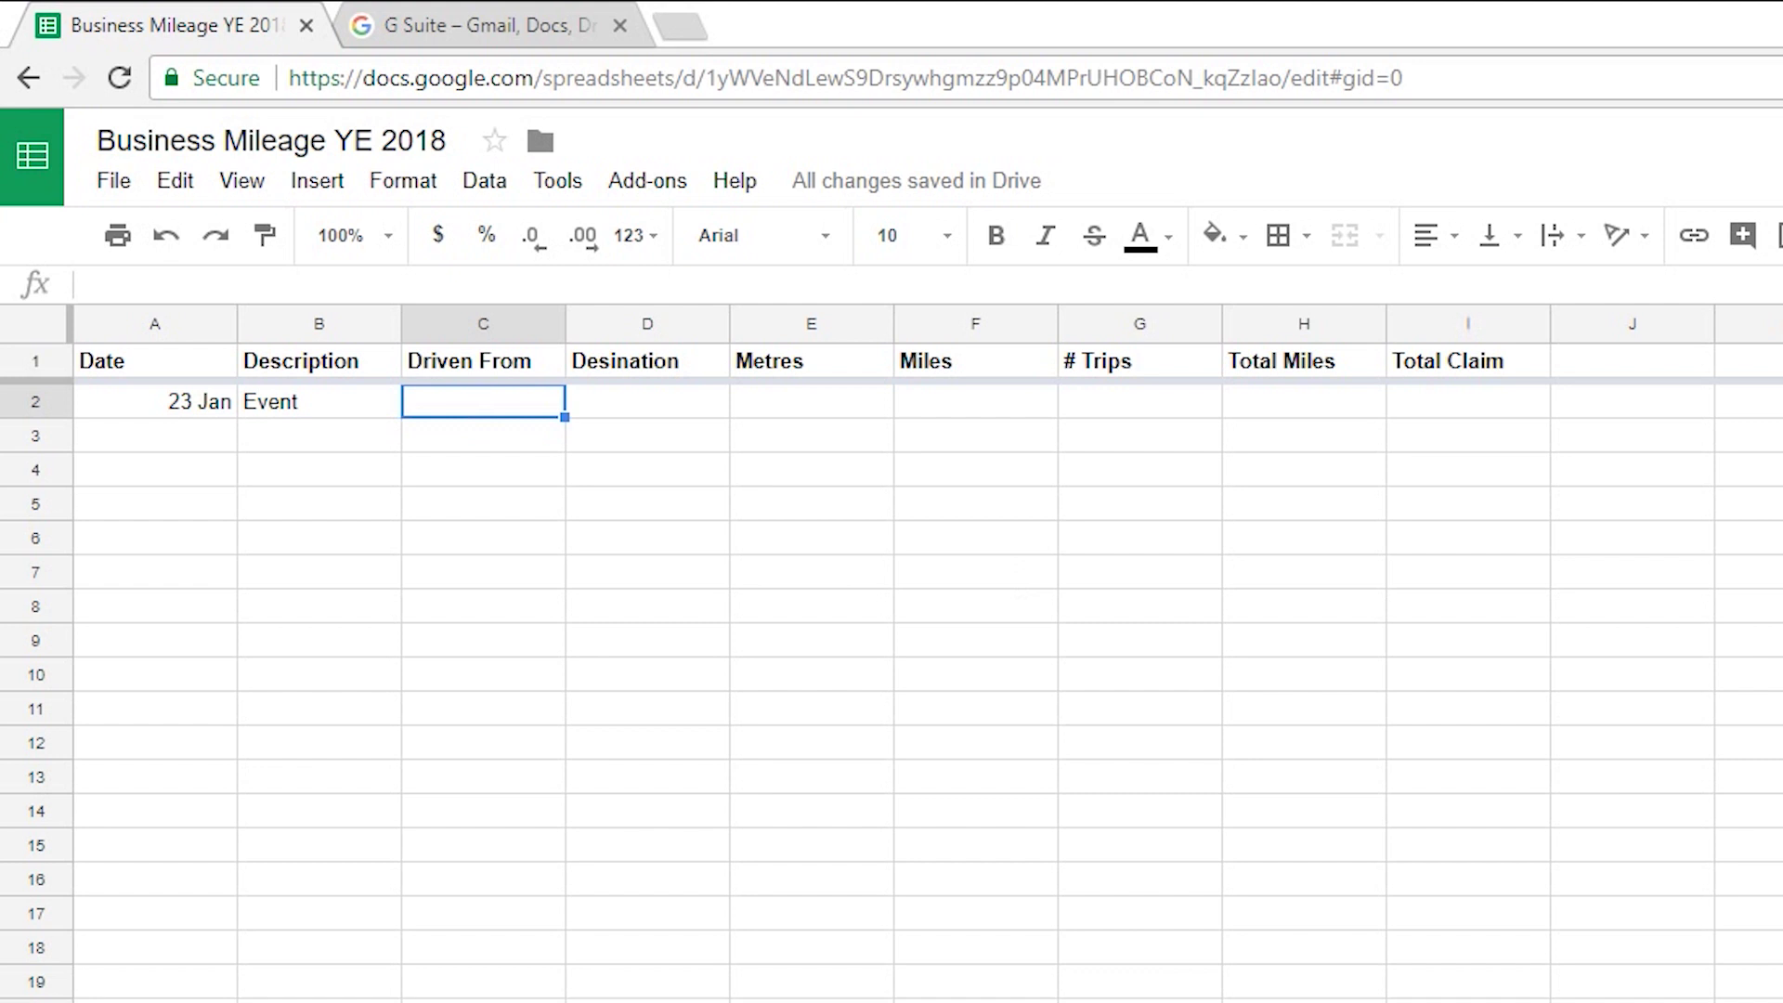
Step: Paste the first trip's London starting address into C2
click(465, 400)
click(444, 276)
text(10 Downing St, Westminster, London SW1A 2AA)
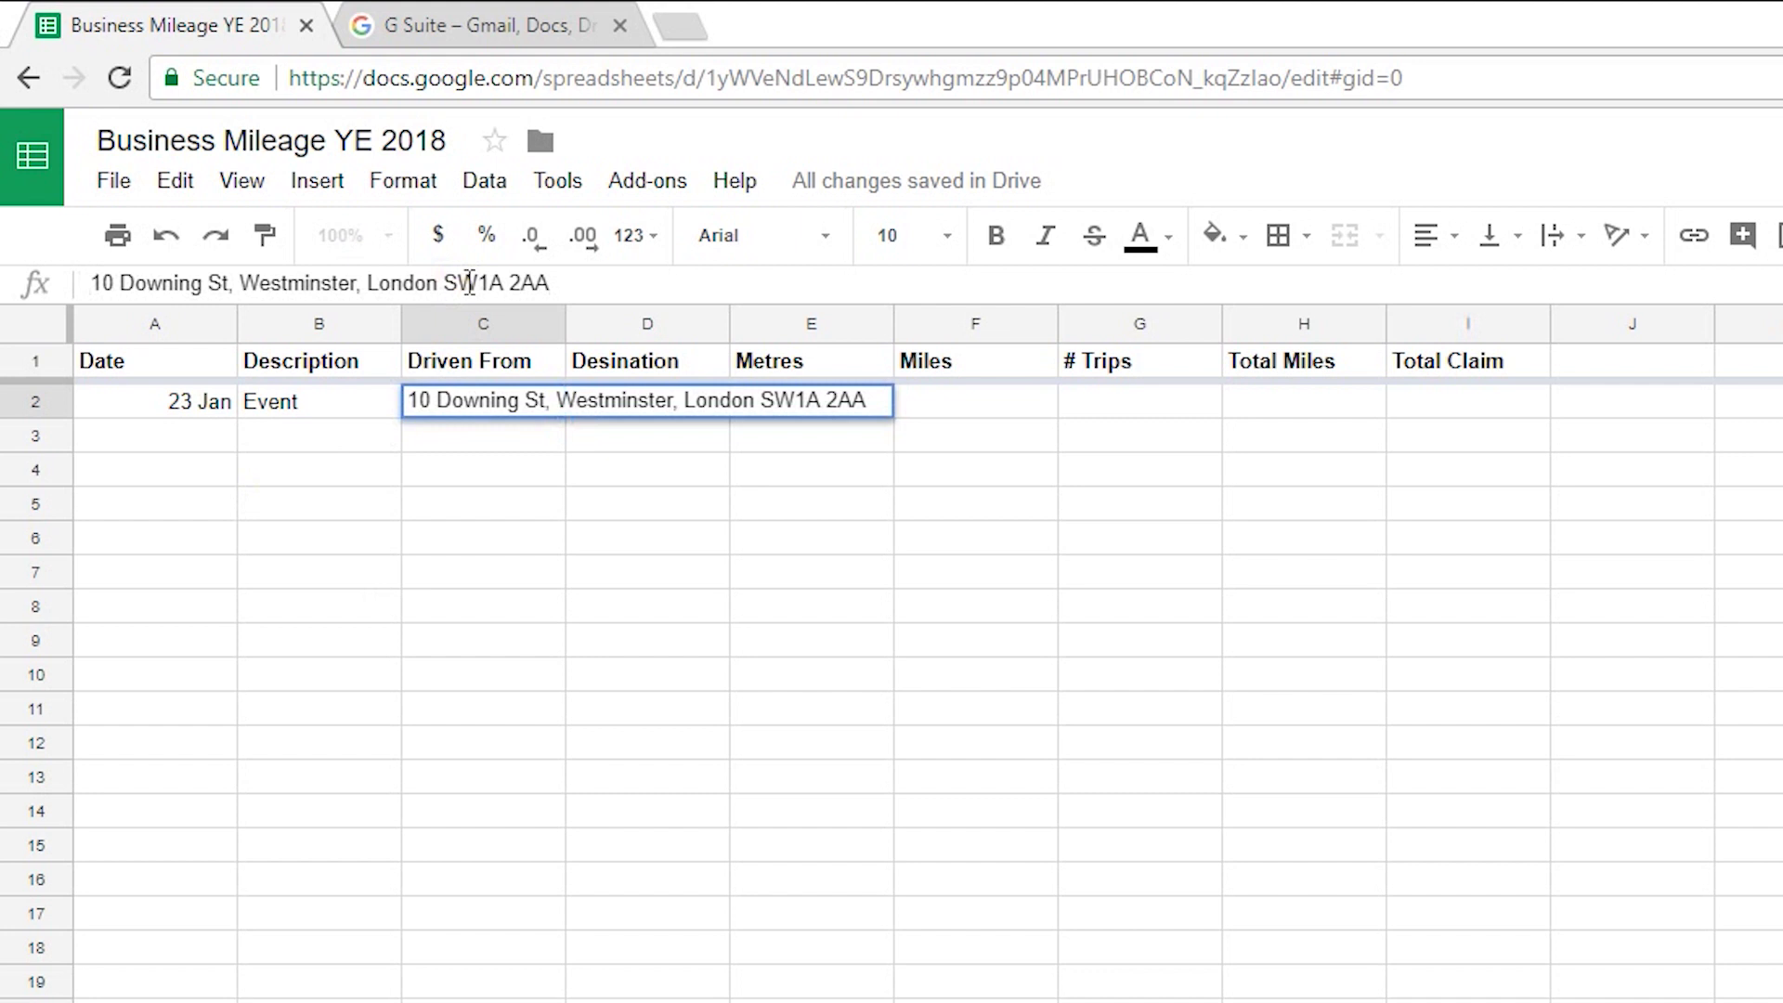
key(Return)
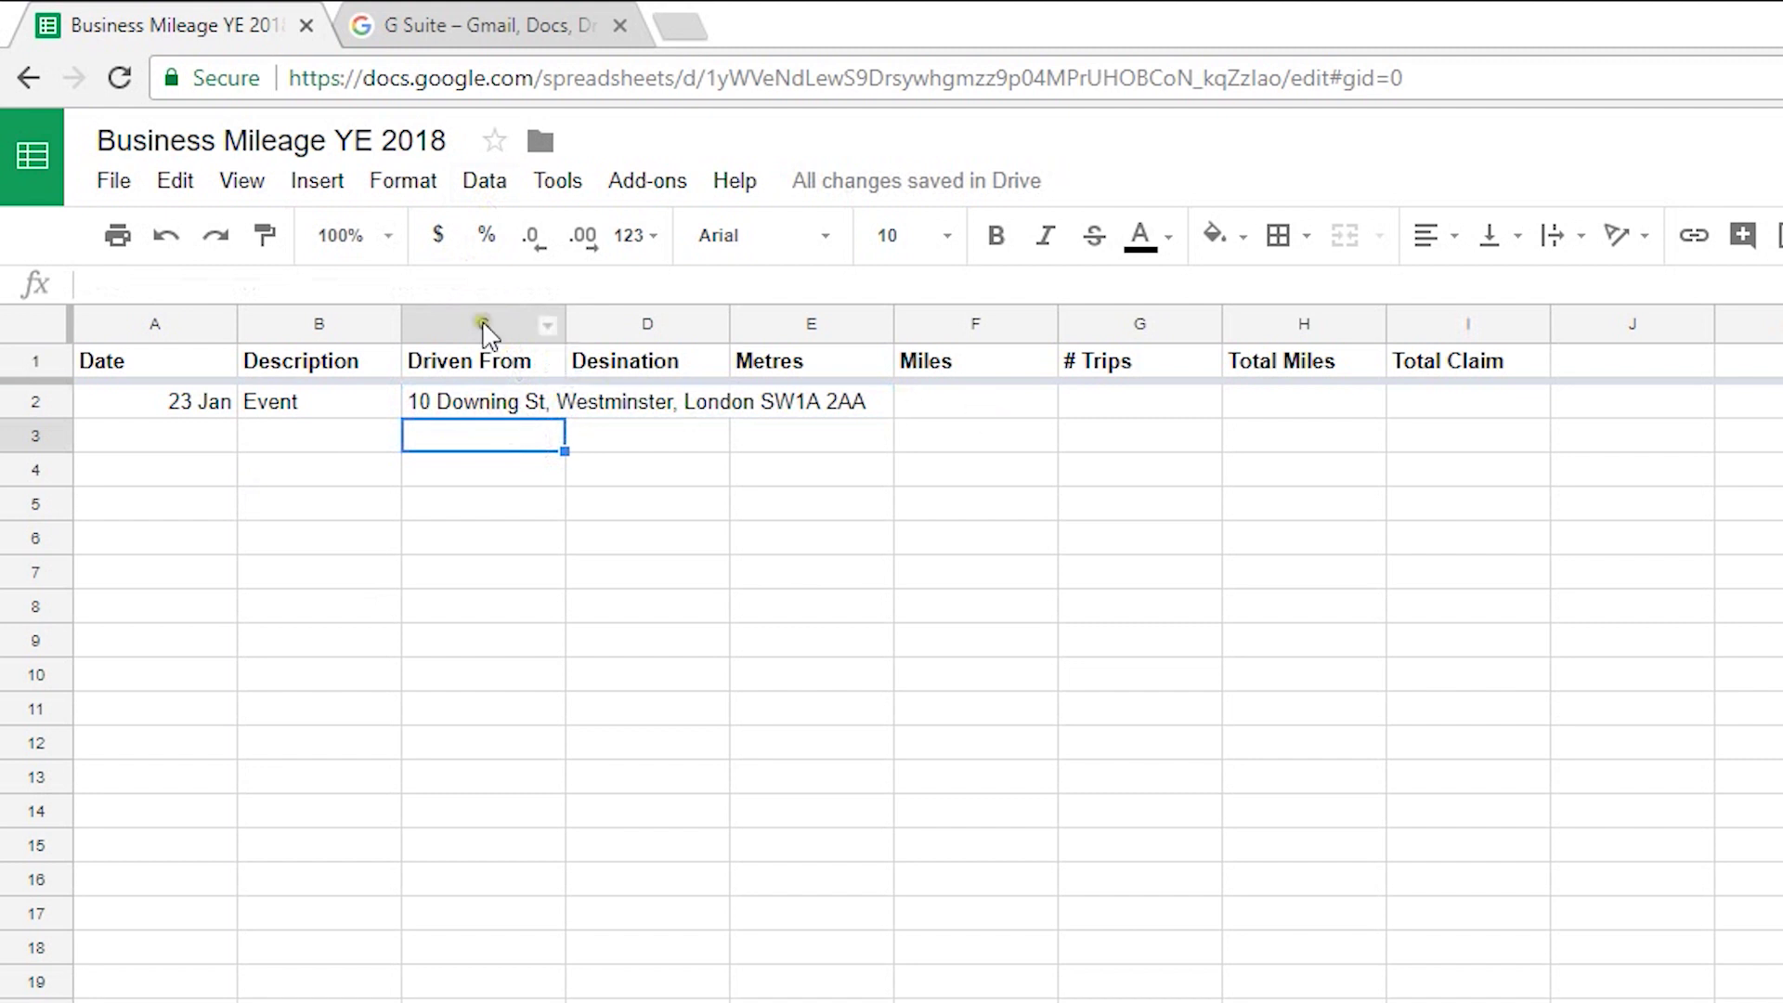
Step: Apply Wrap text wrapping to columns C and D
click(445, 323)
shift+click(607, 325)
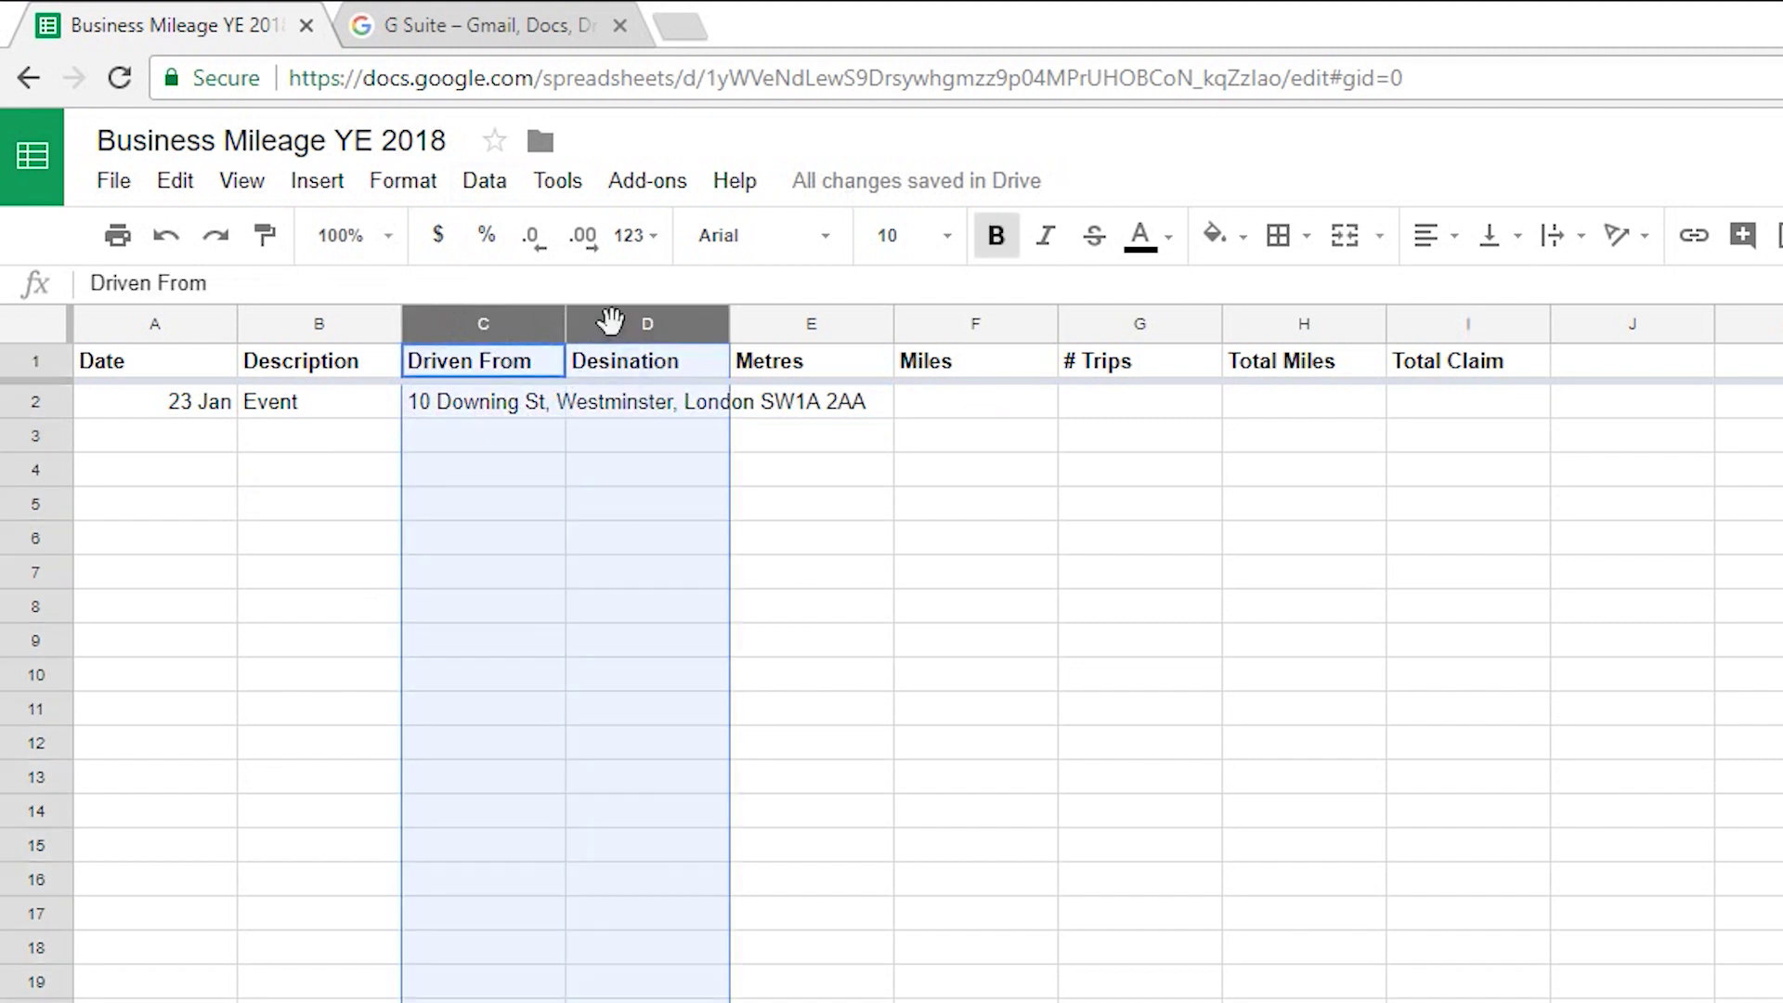
click(381, 185)
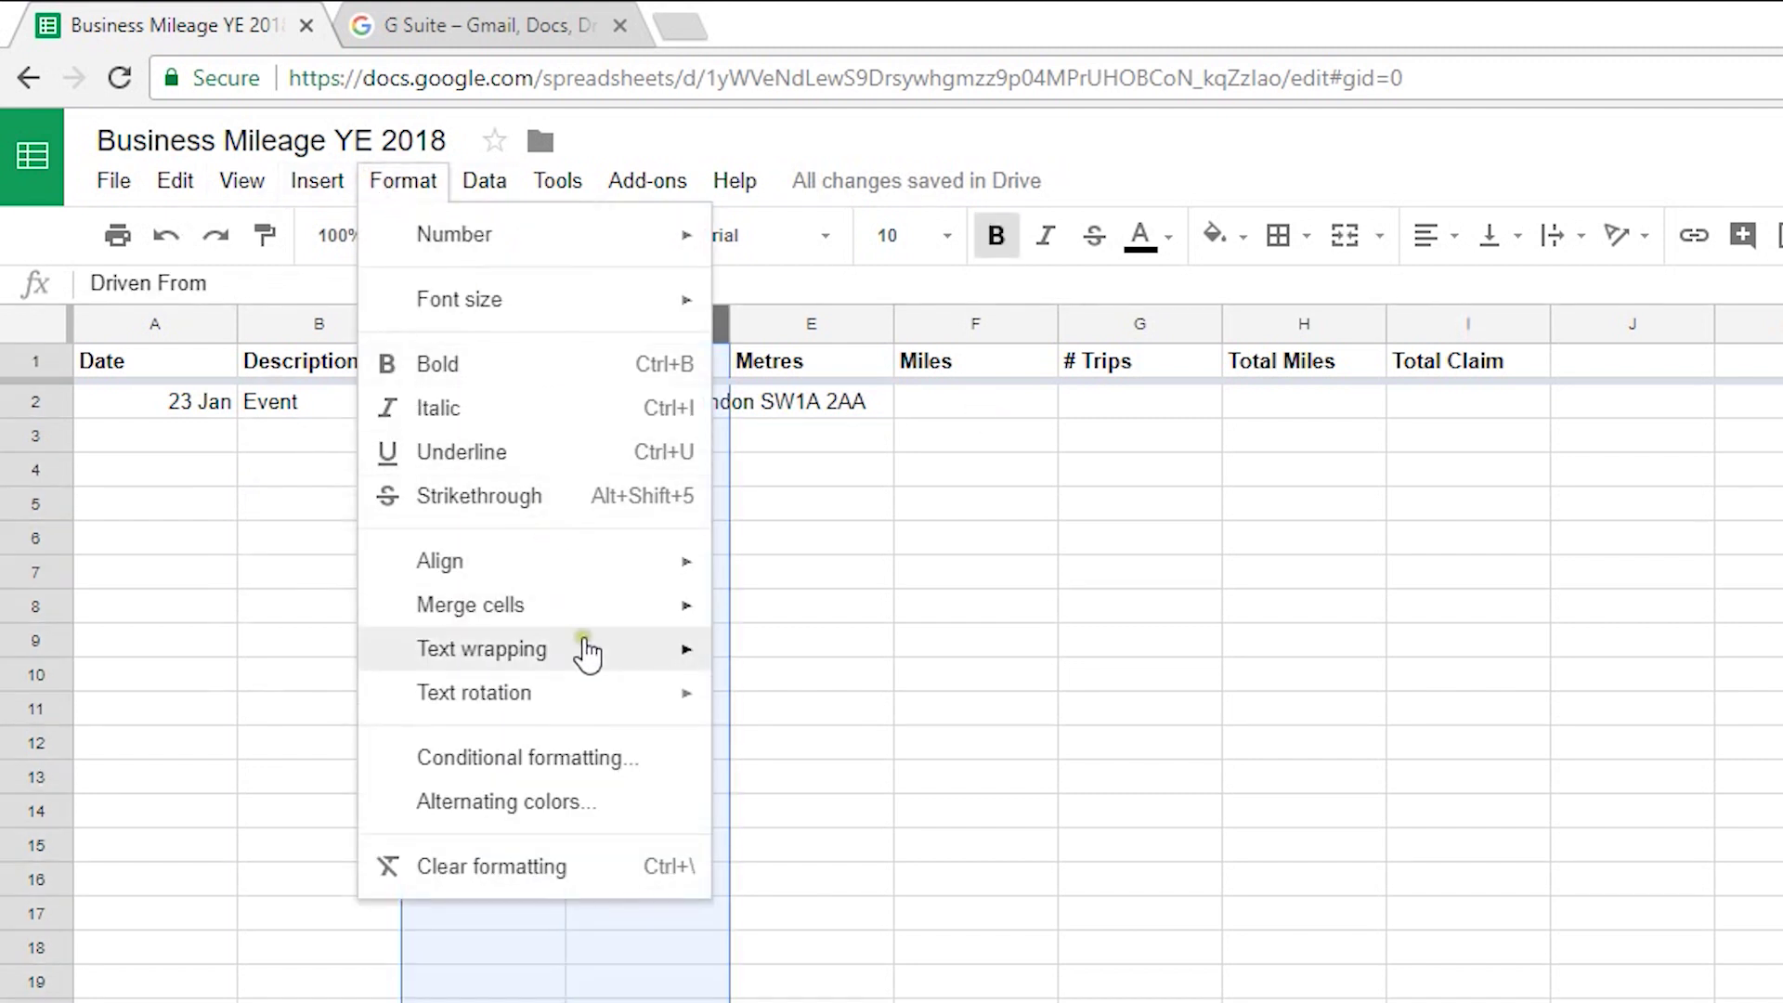
mouse_move(587, 652)
click(841, 708)
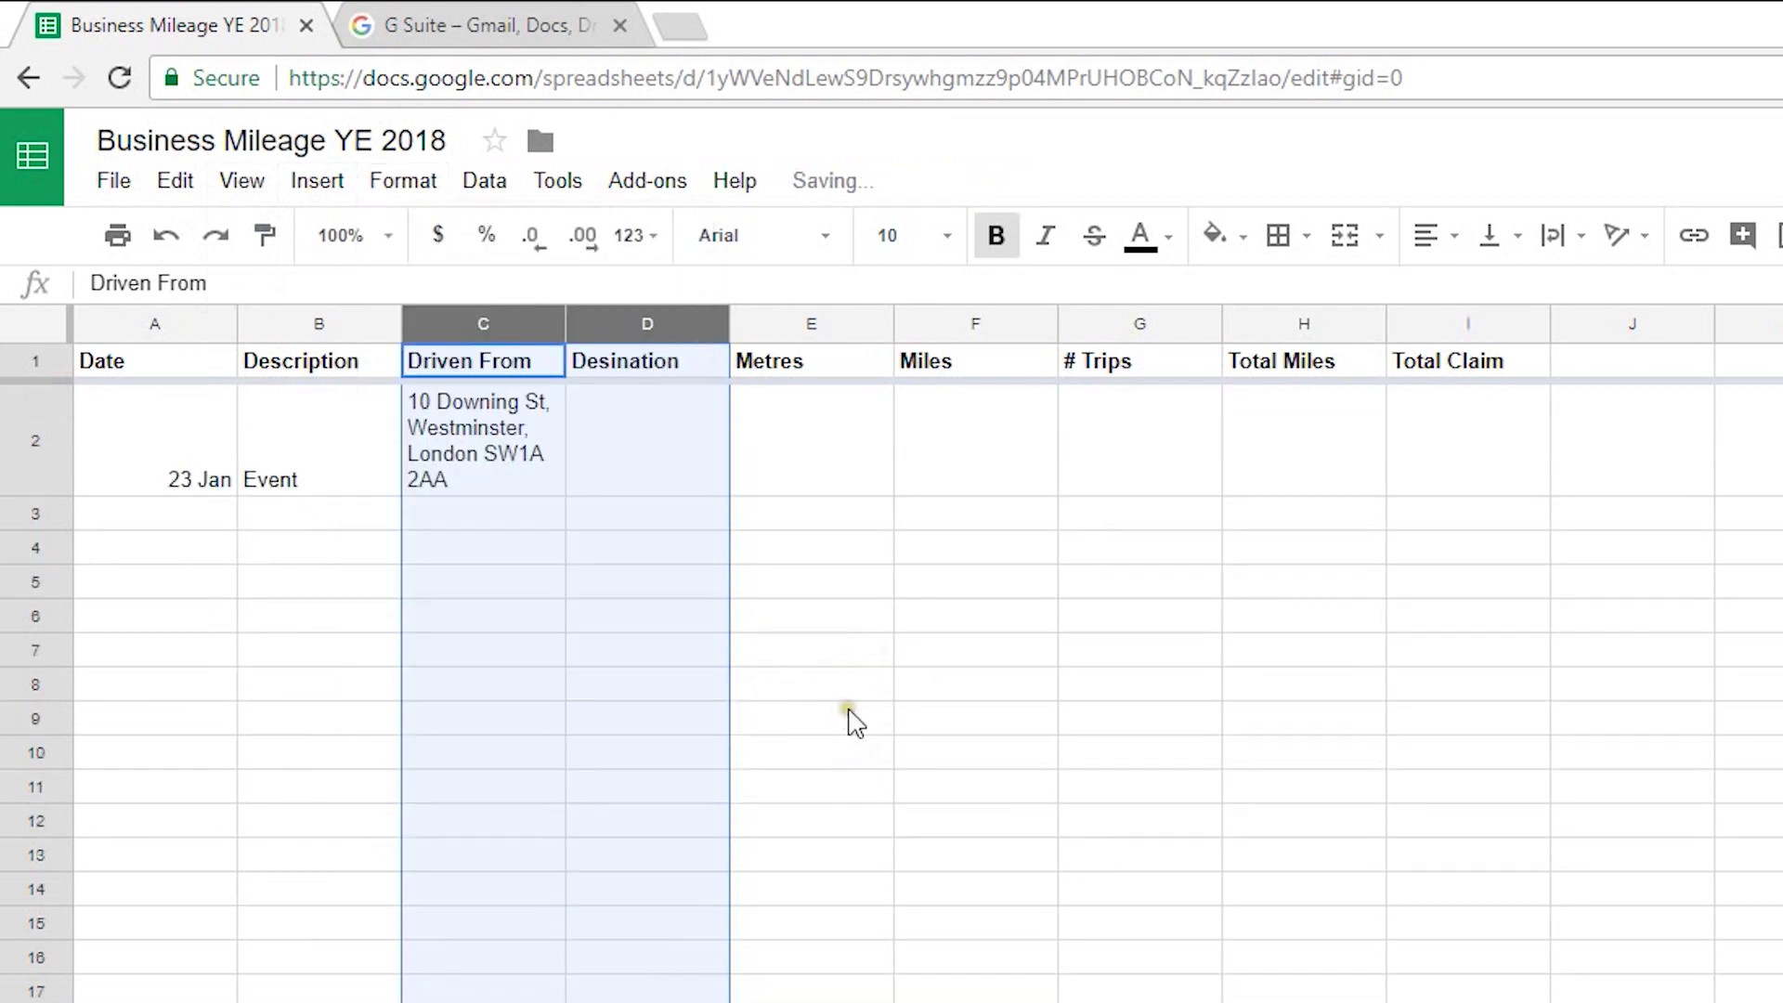
Step: Paste the first trip's London destination address into D2
click(648, 495)
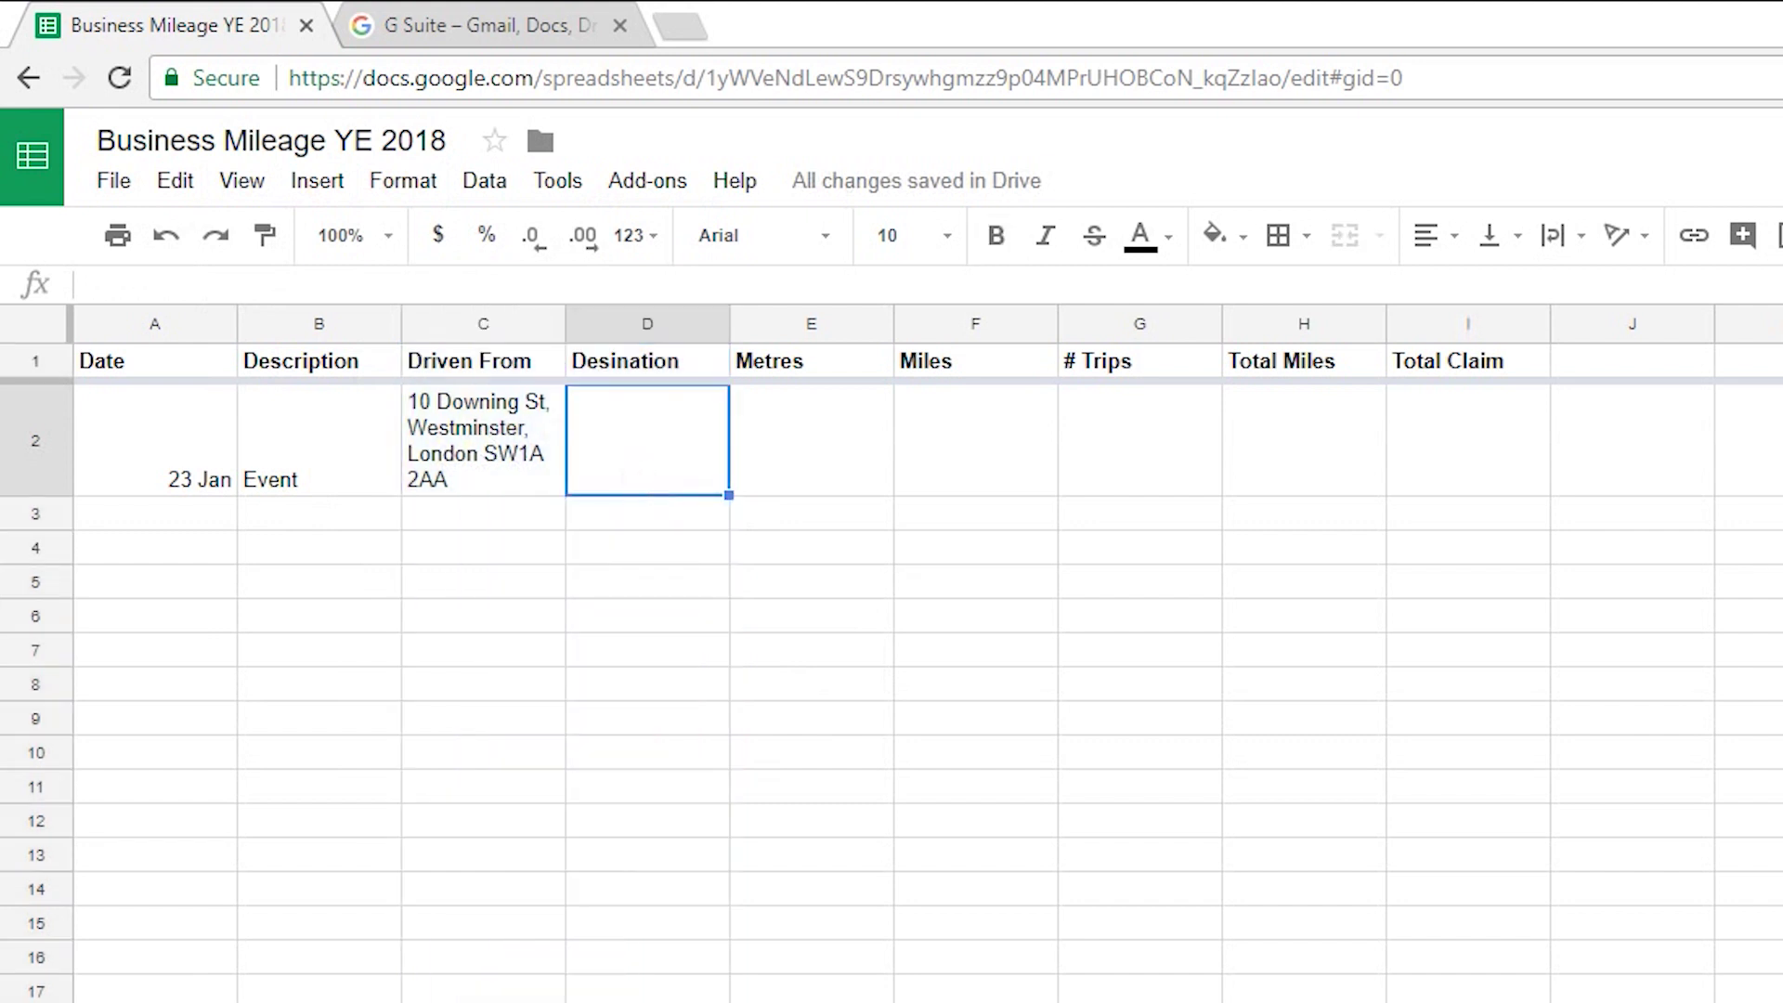
click(649, 437)
click(686, 288)
text(Broadcasting House, Portland Pl, Marylebone, London W1A 1AA)
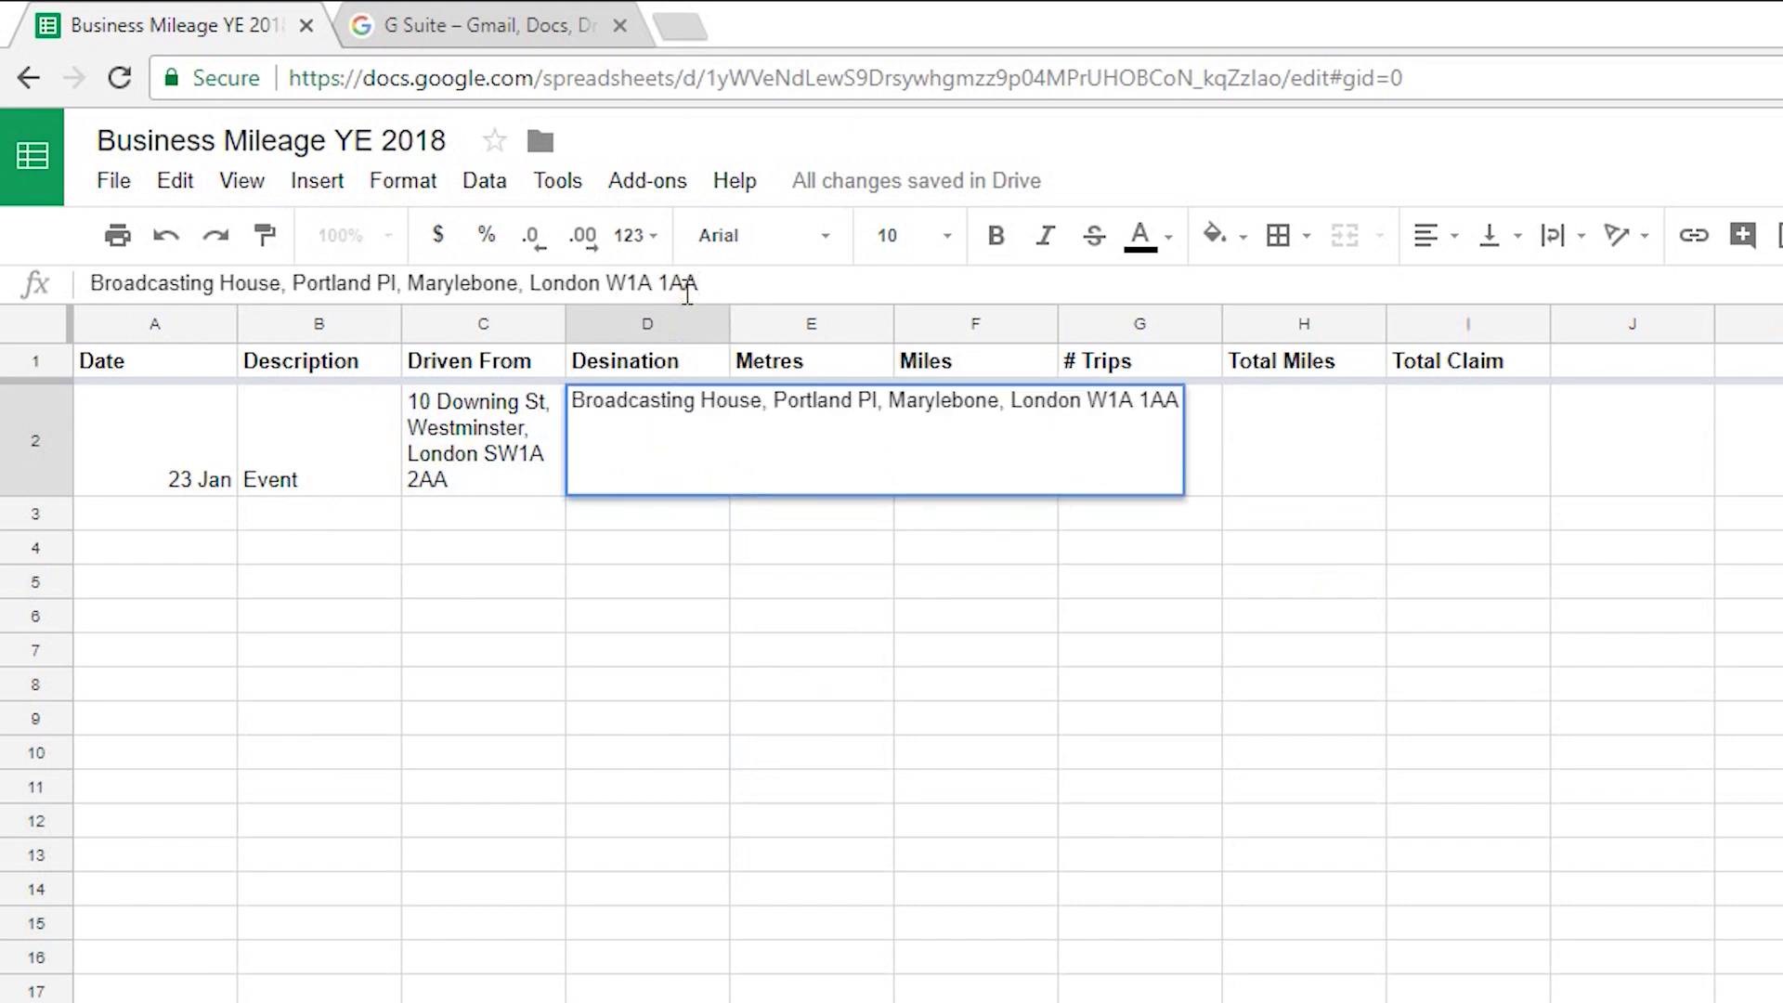
key(Return)
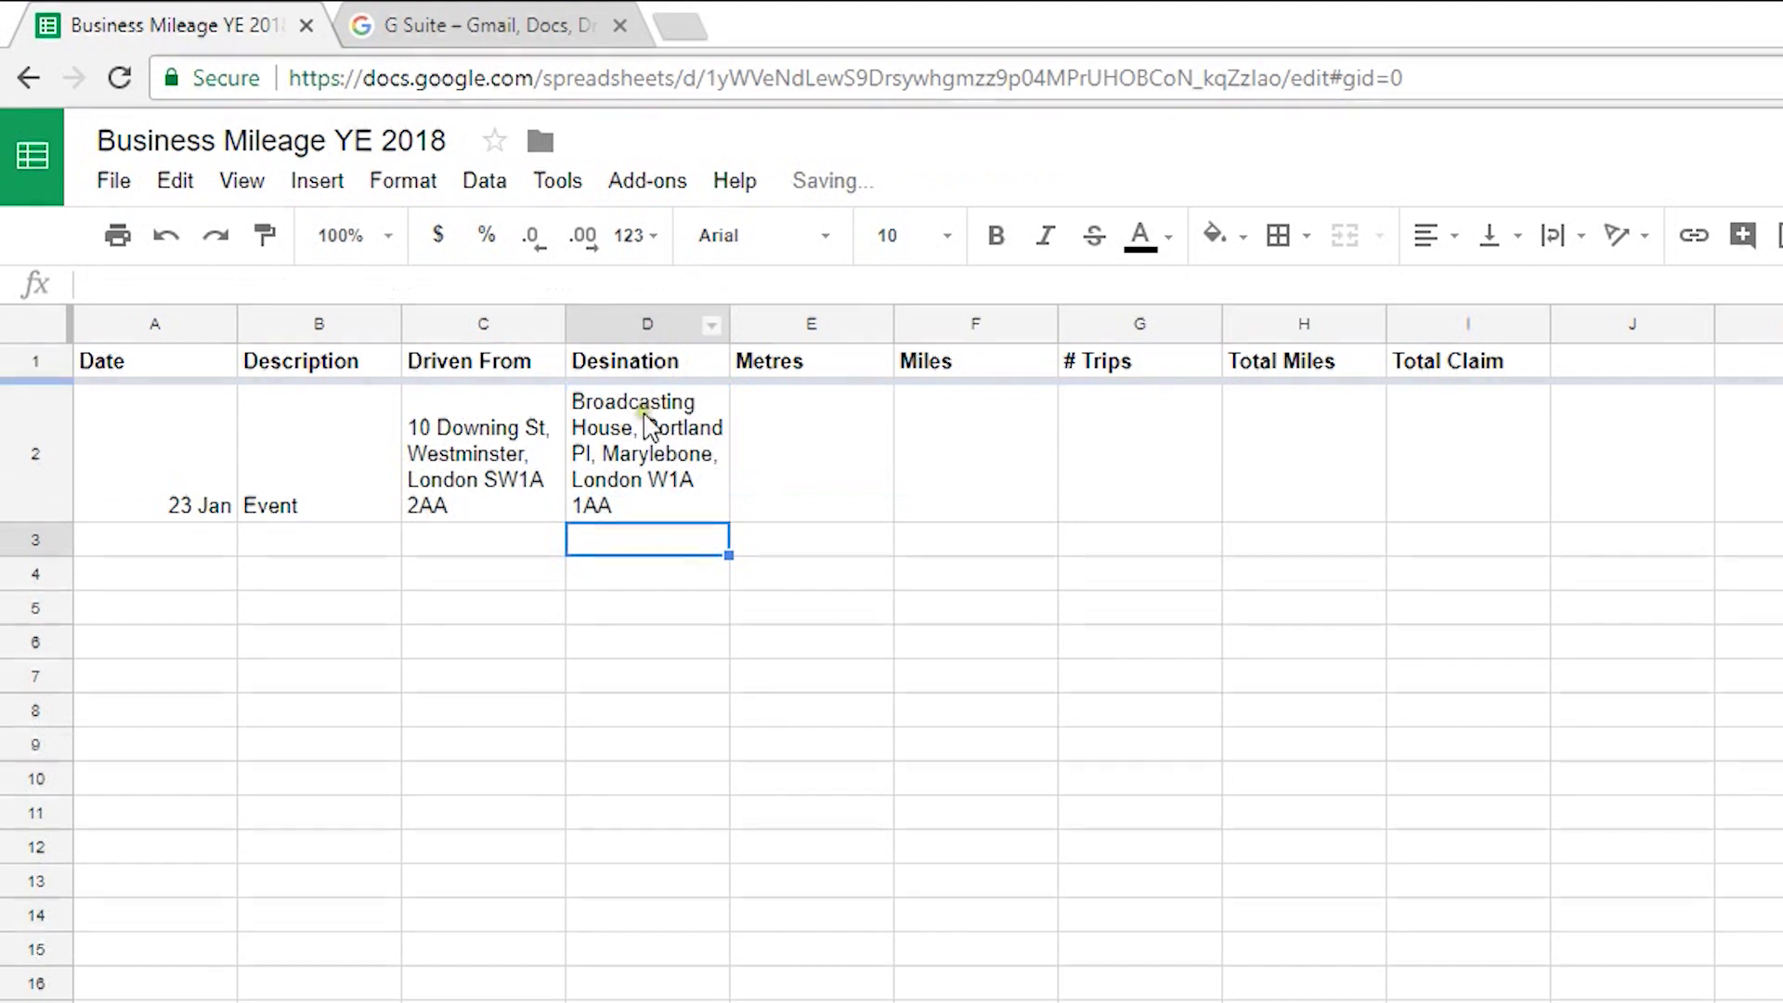
click(829, 460)
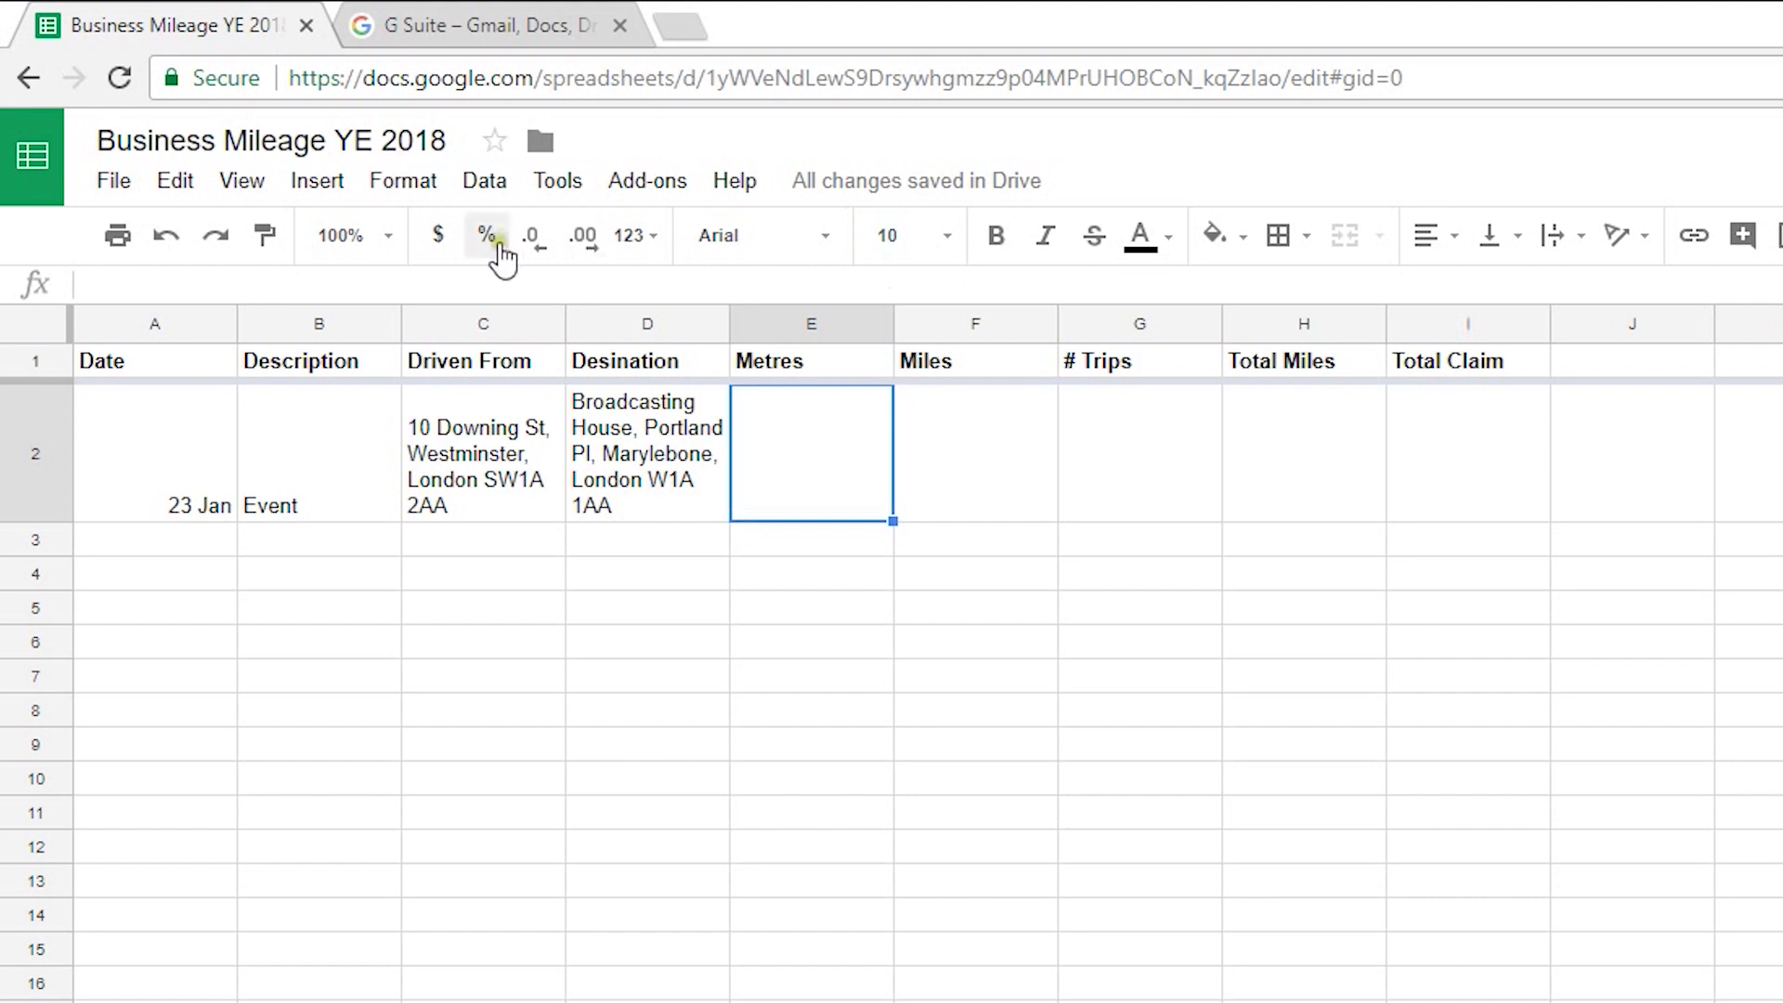
Step: Put the importxml Google Maps directions formula for C2 to D2 in E2, returning 3117
click(687, 289)
text(=importxml("http://maps.googleapis.com/maps/api/directions/xml?origin=" & C2 & "&destination=" & D2 & "&sensor=false&alternatives=false","//leg/distance/value"))
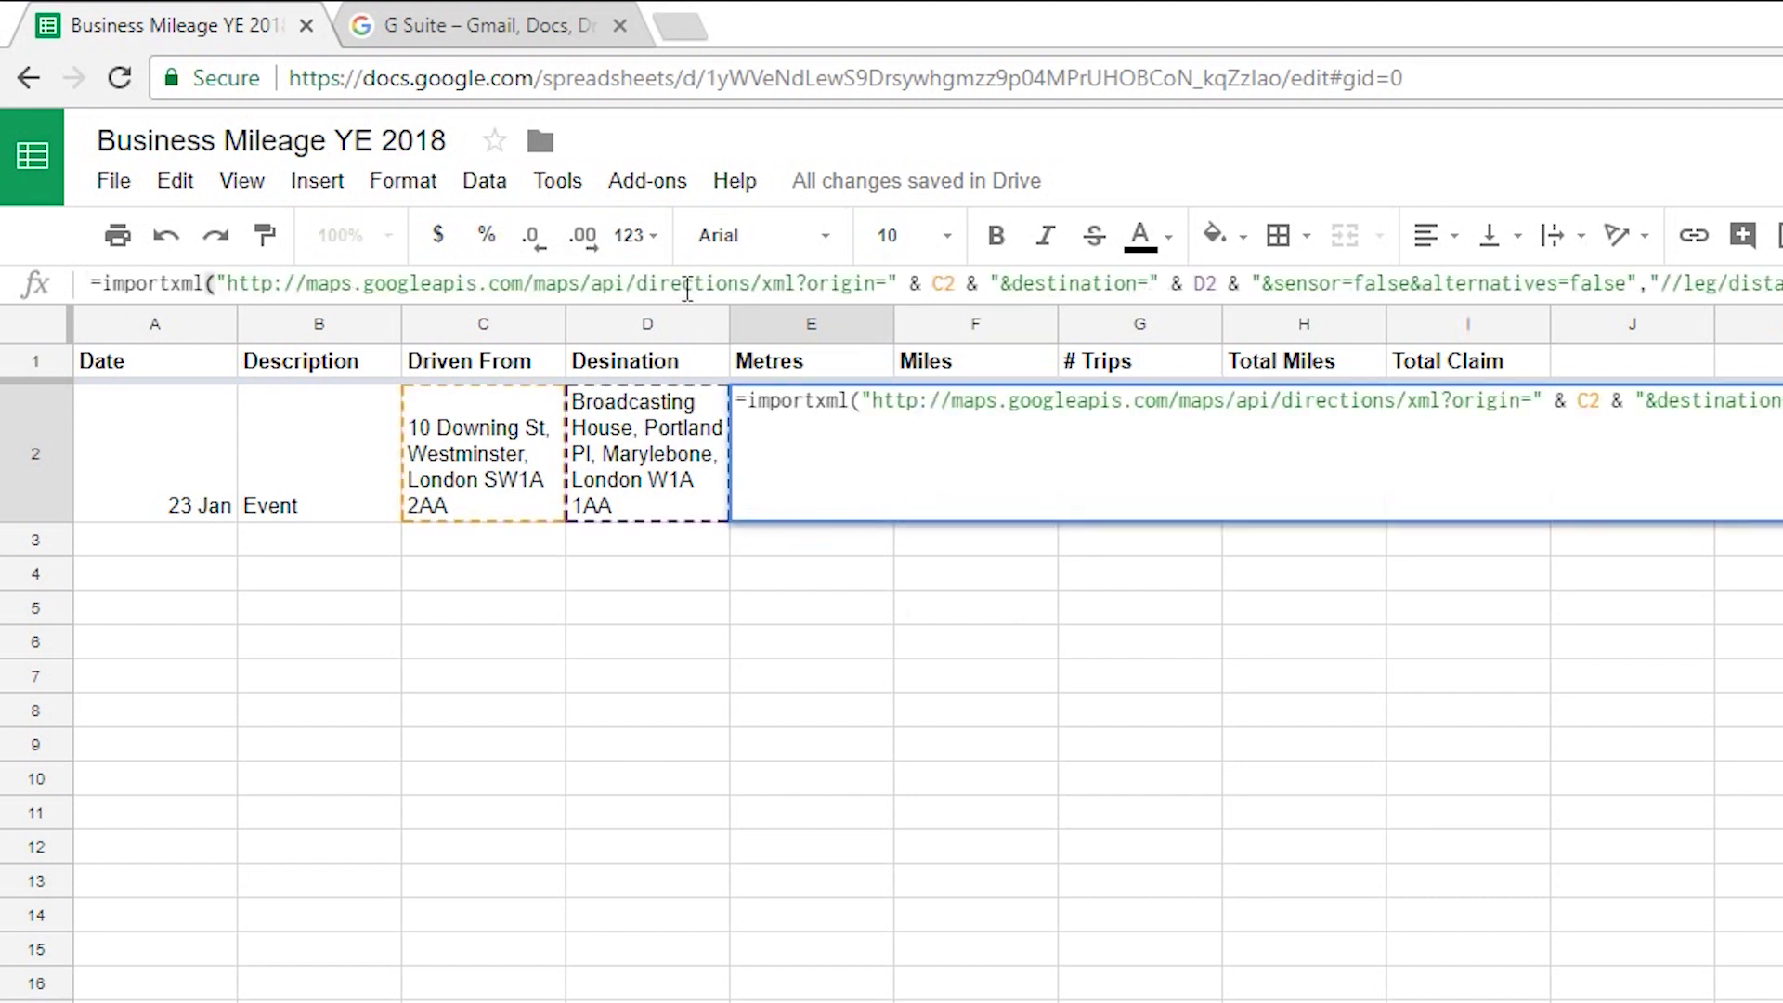
key(Return)
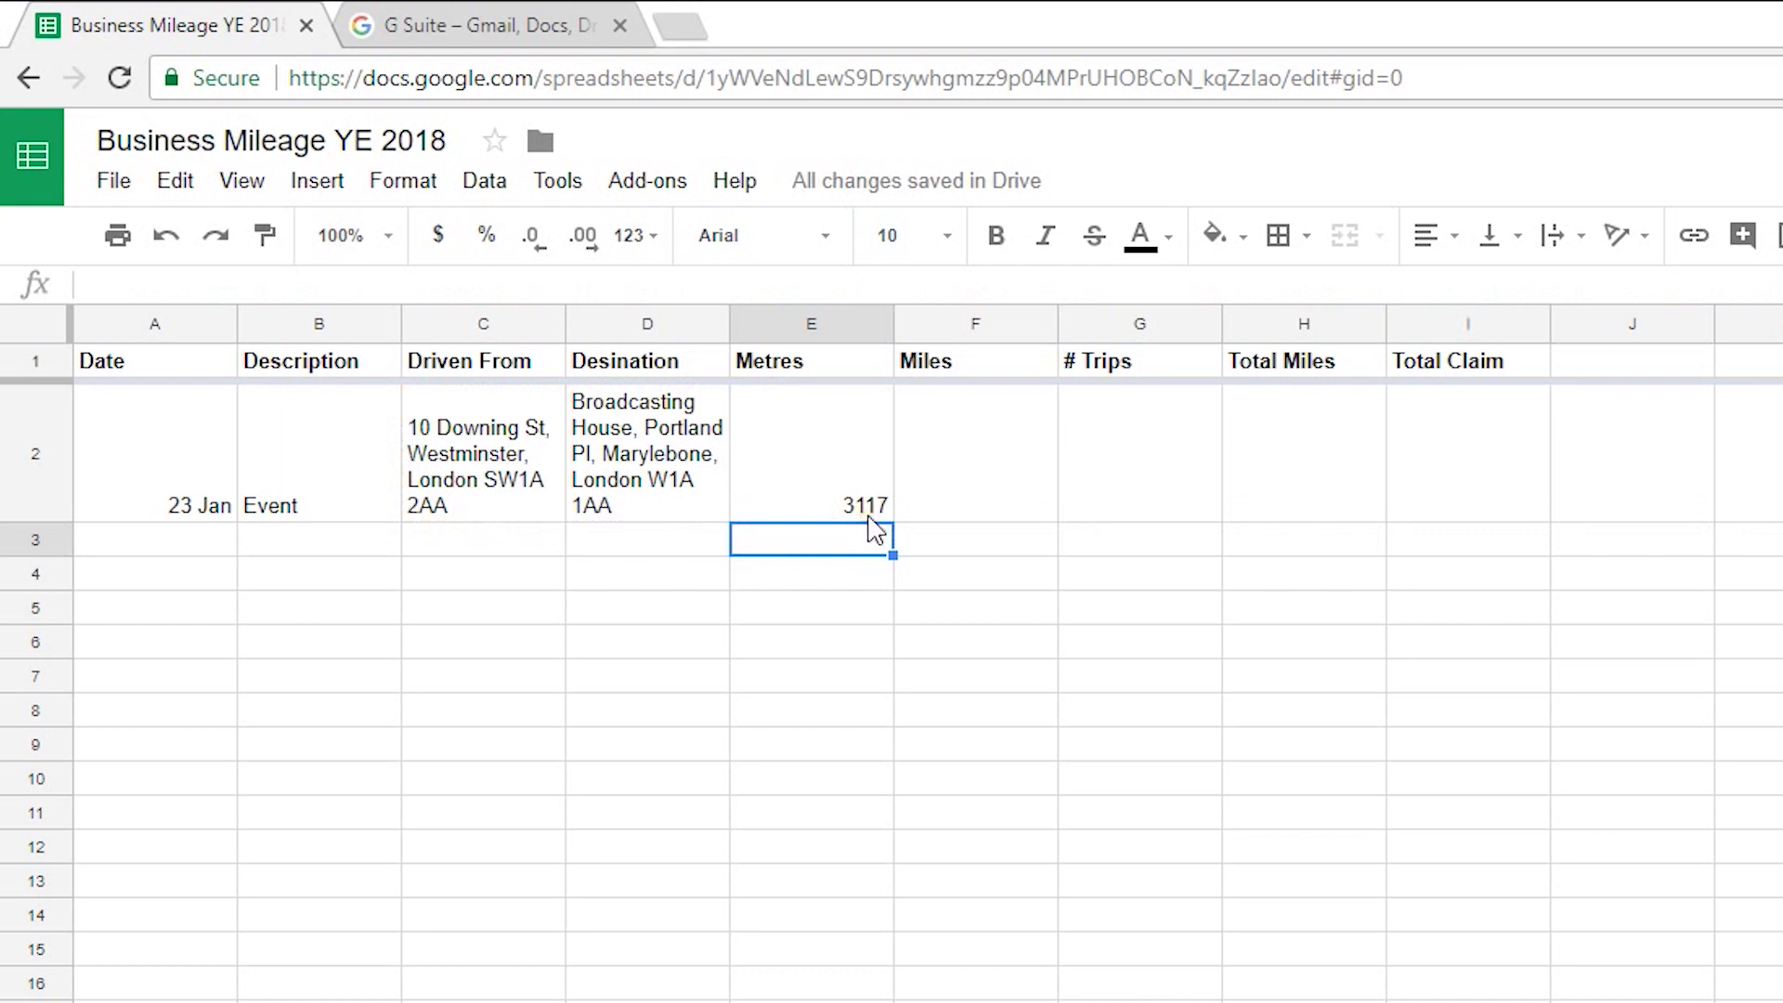
click(794, 443)
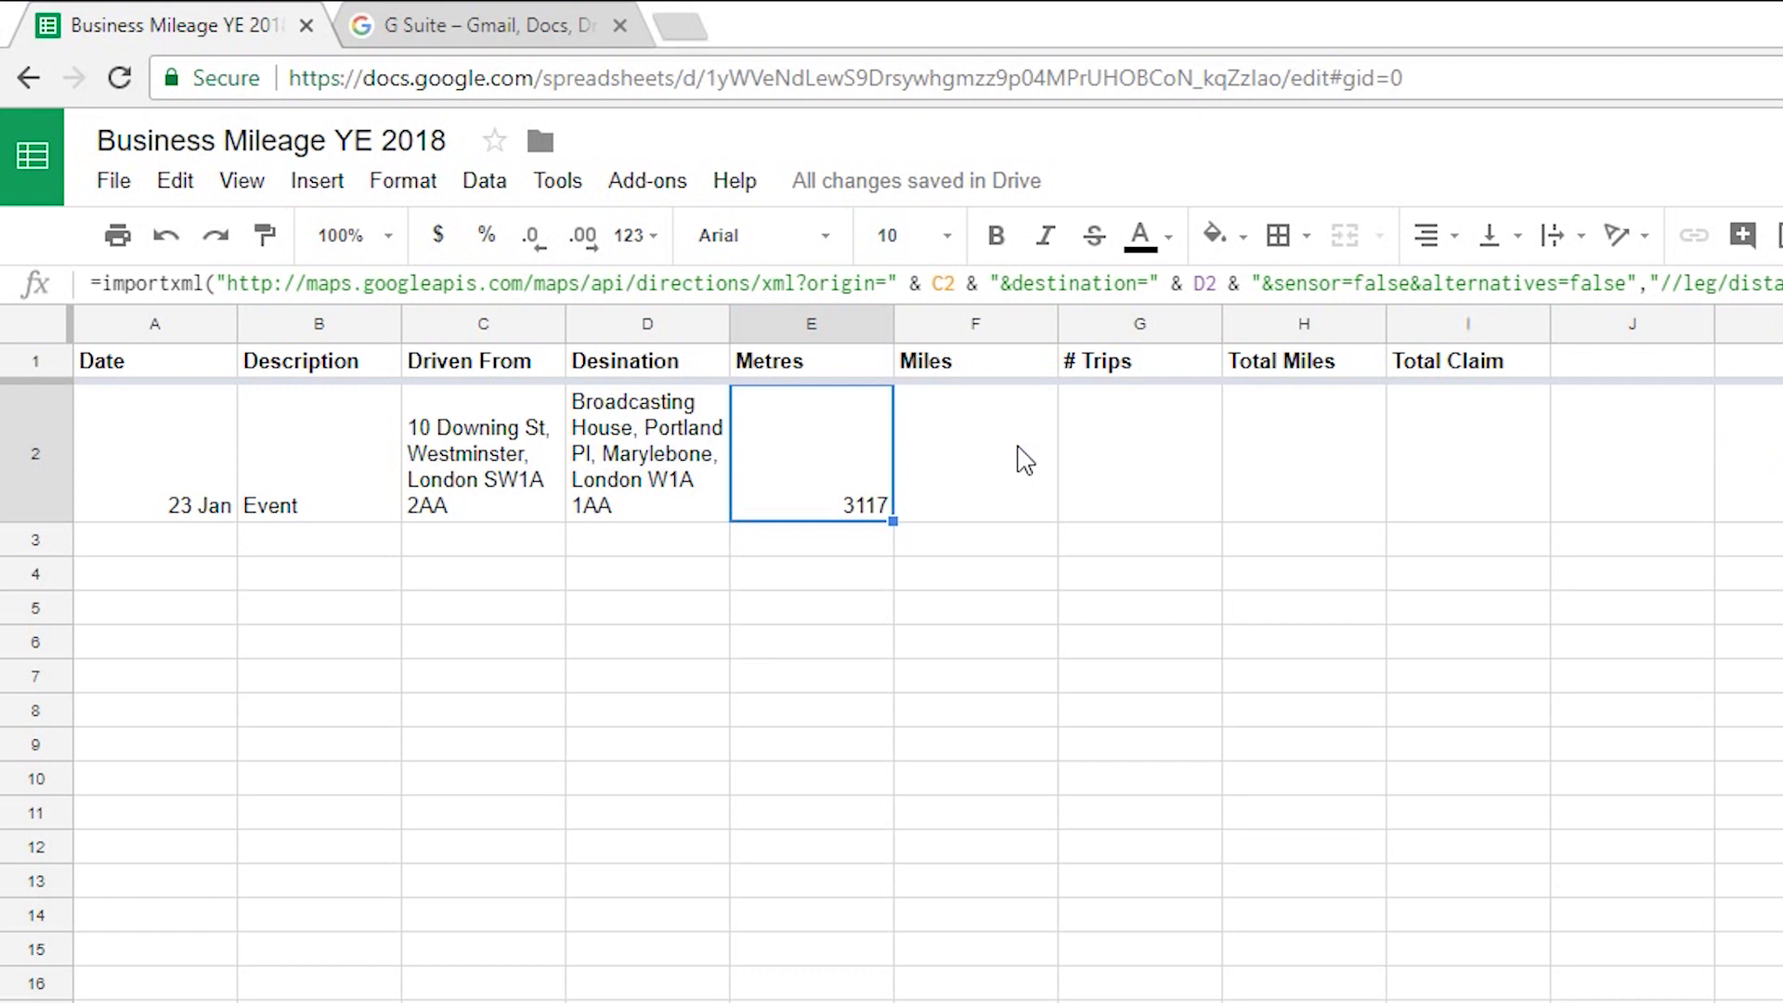
Step: Enter =CONVERT(E2, "m", "mi") in F2, giving 1.936814006 miles
click(987, 450)
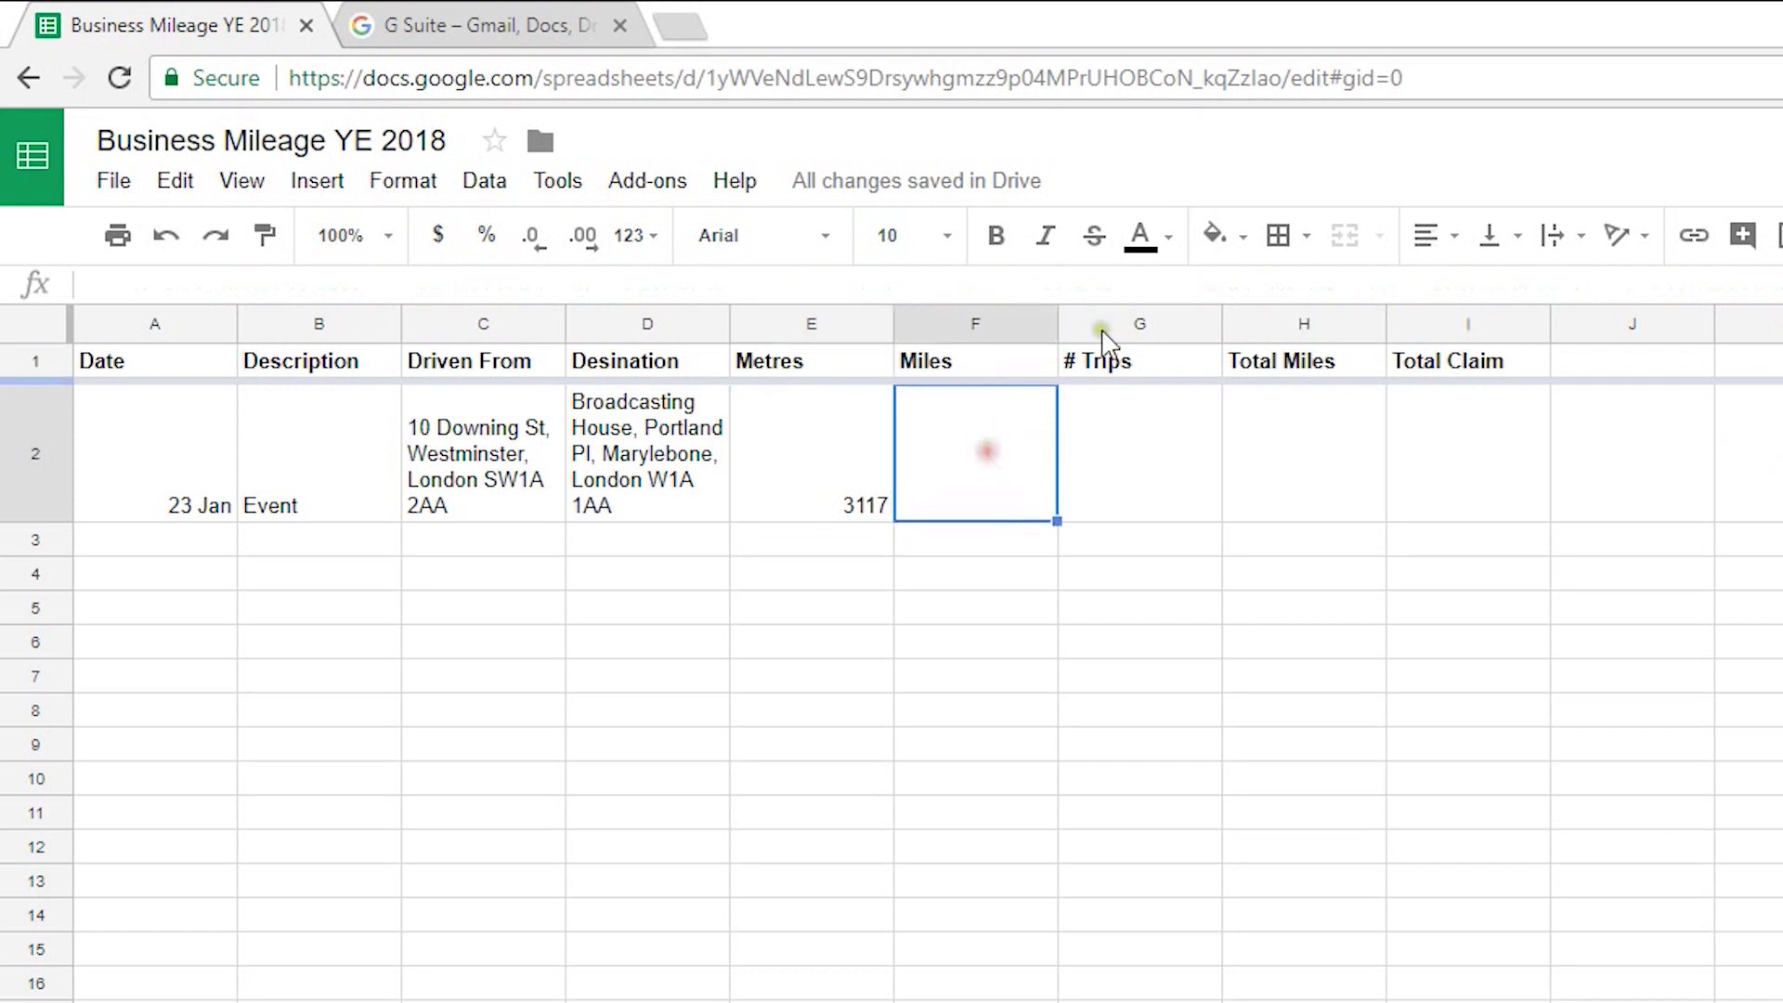
click(856, 281)
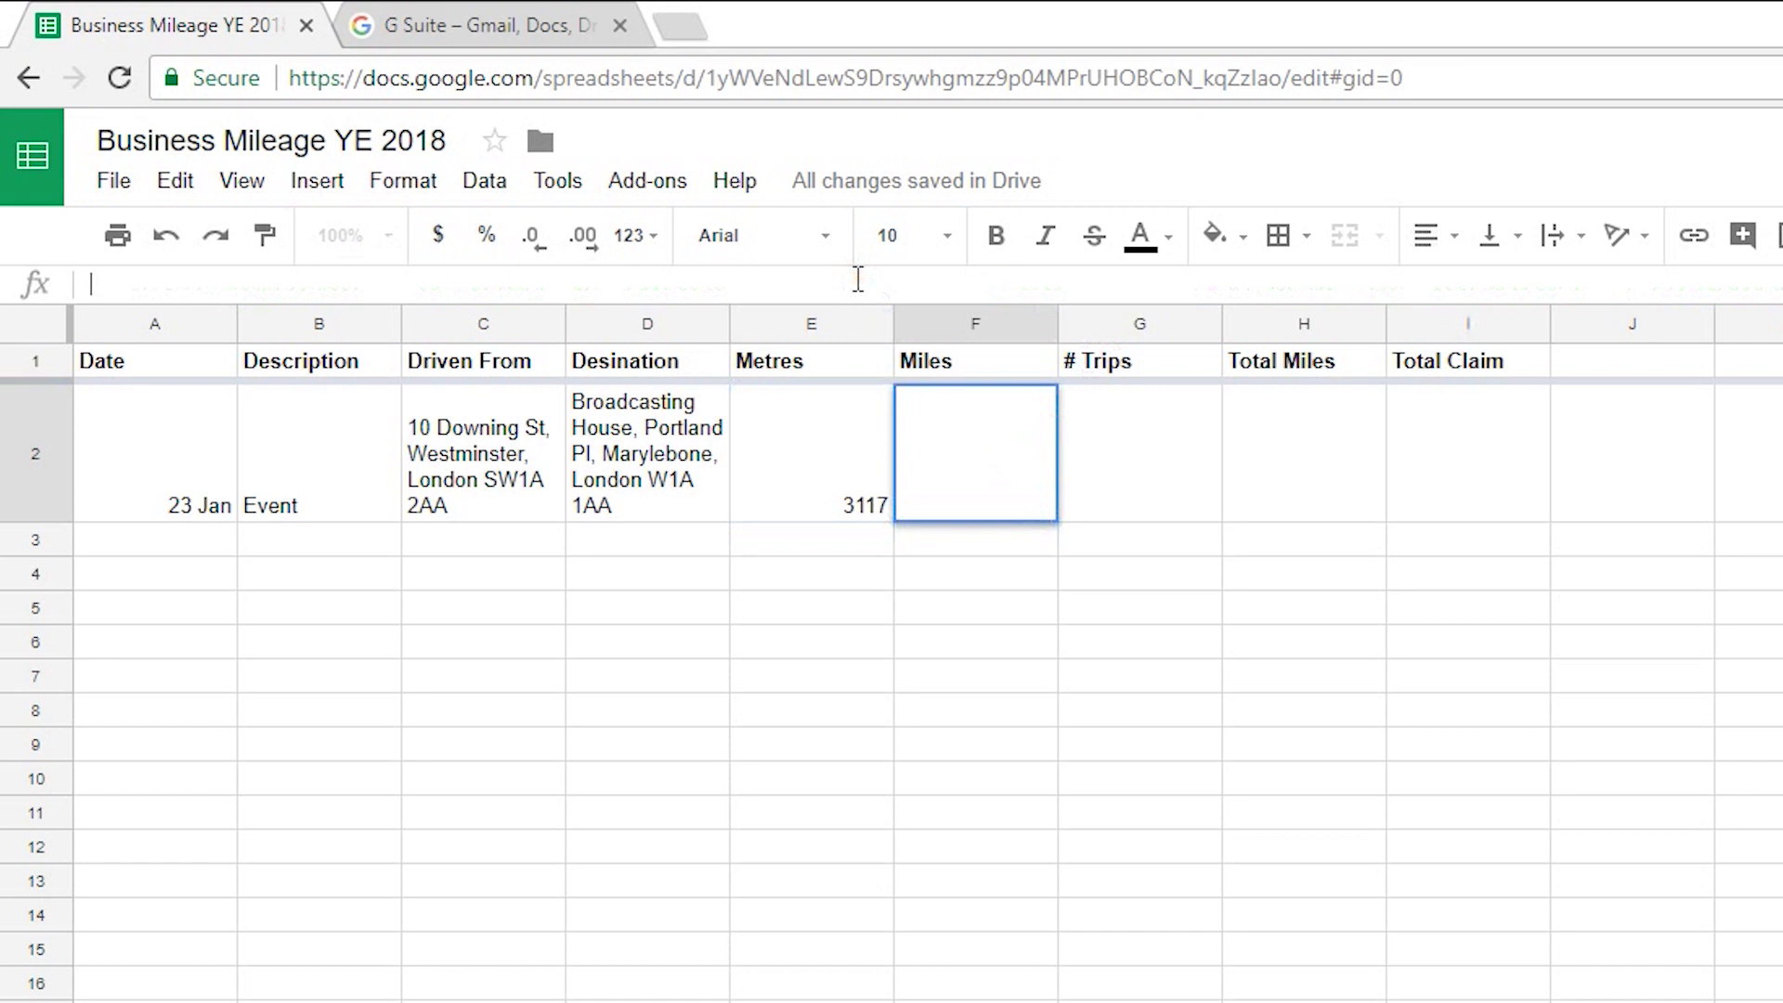
text(=)
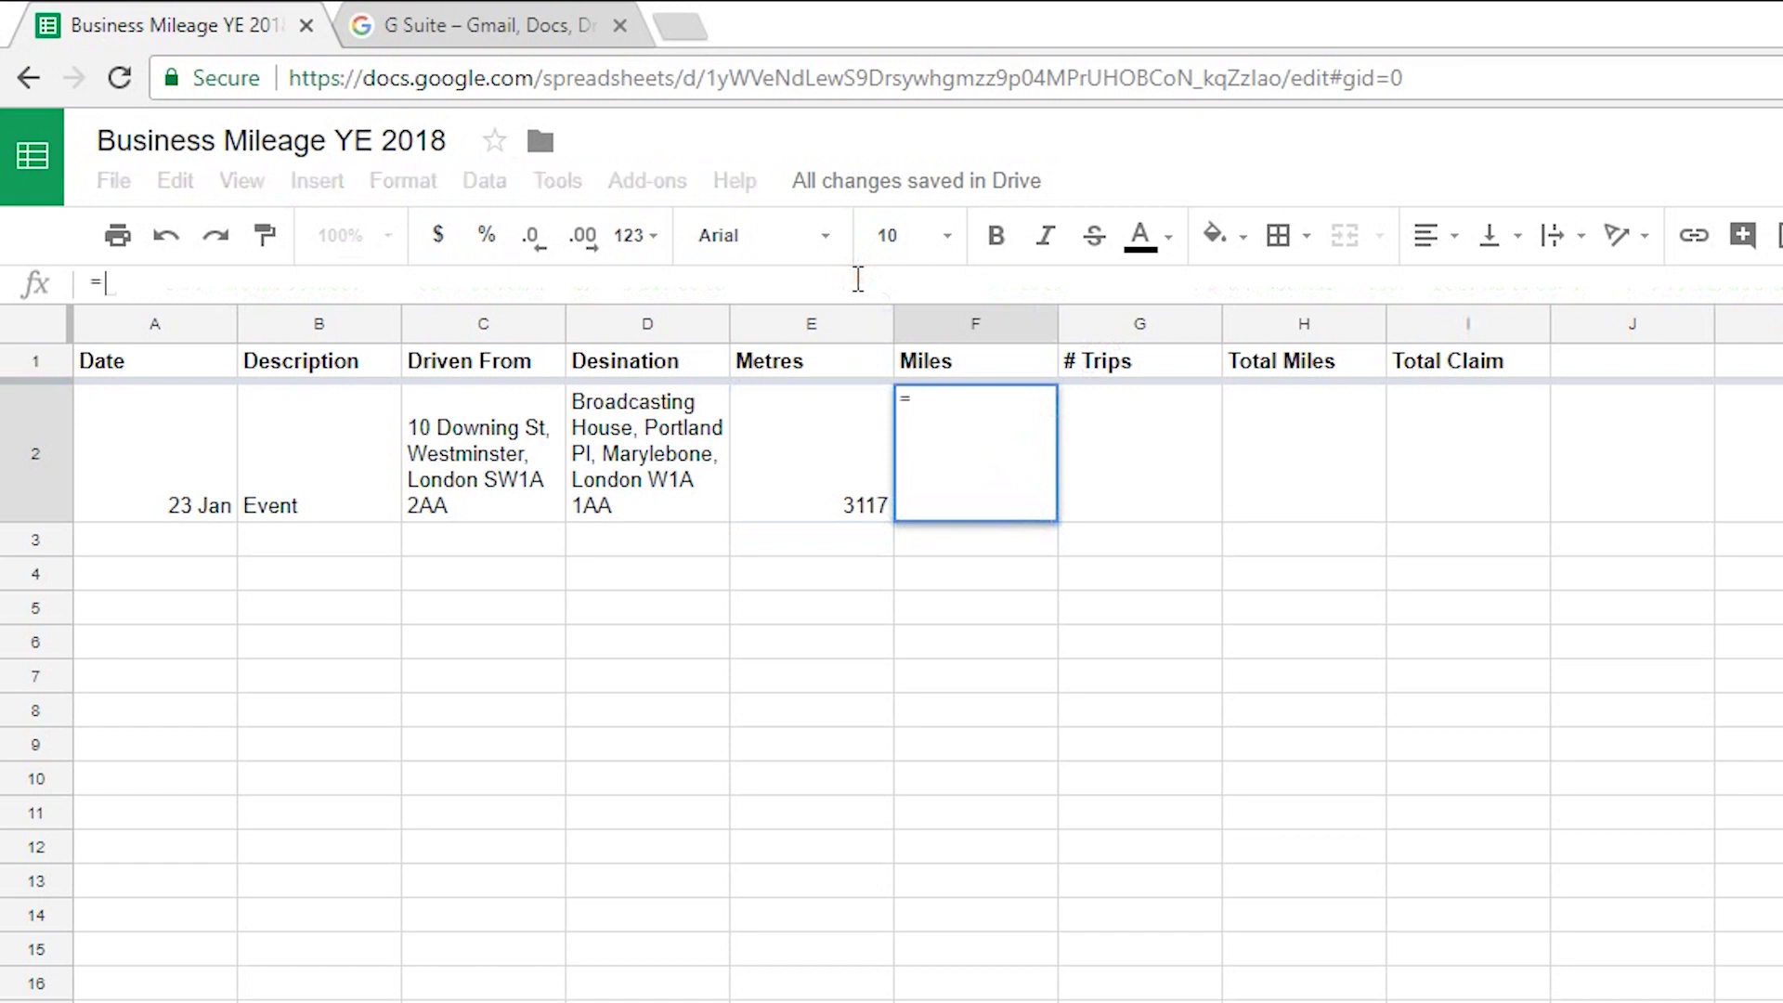
text(CONV)
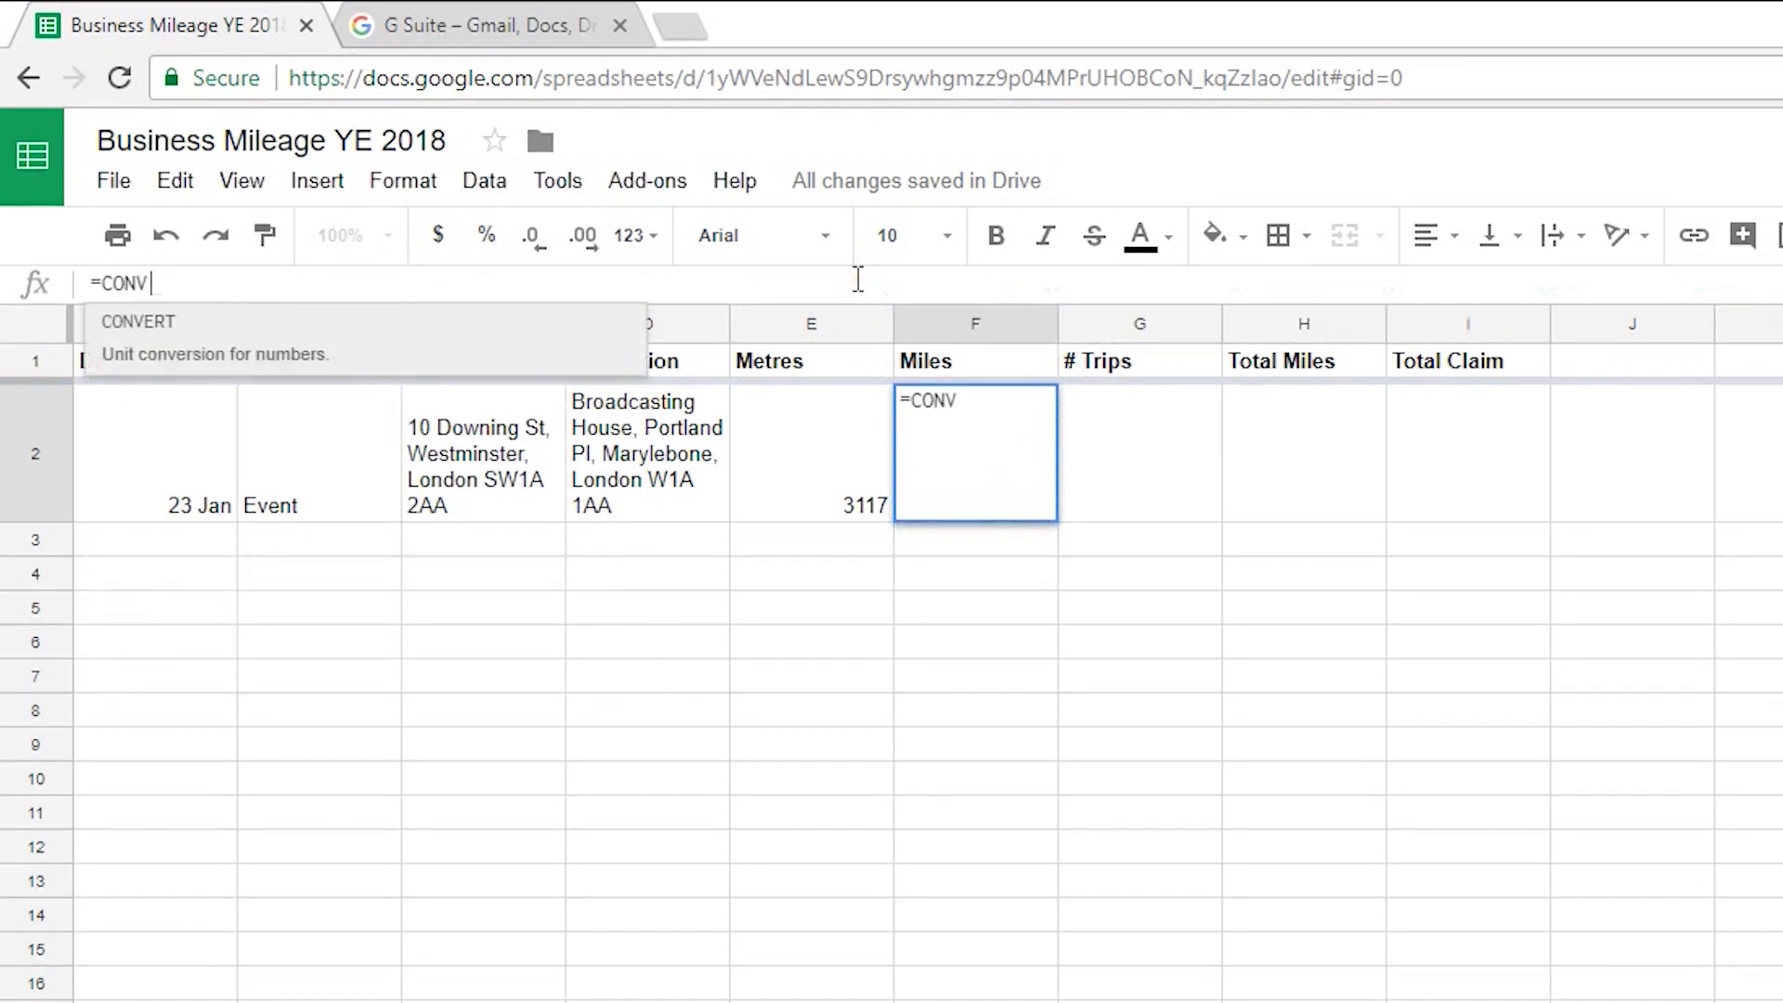
text(ERT()
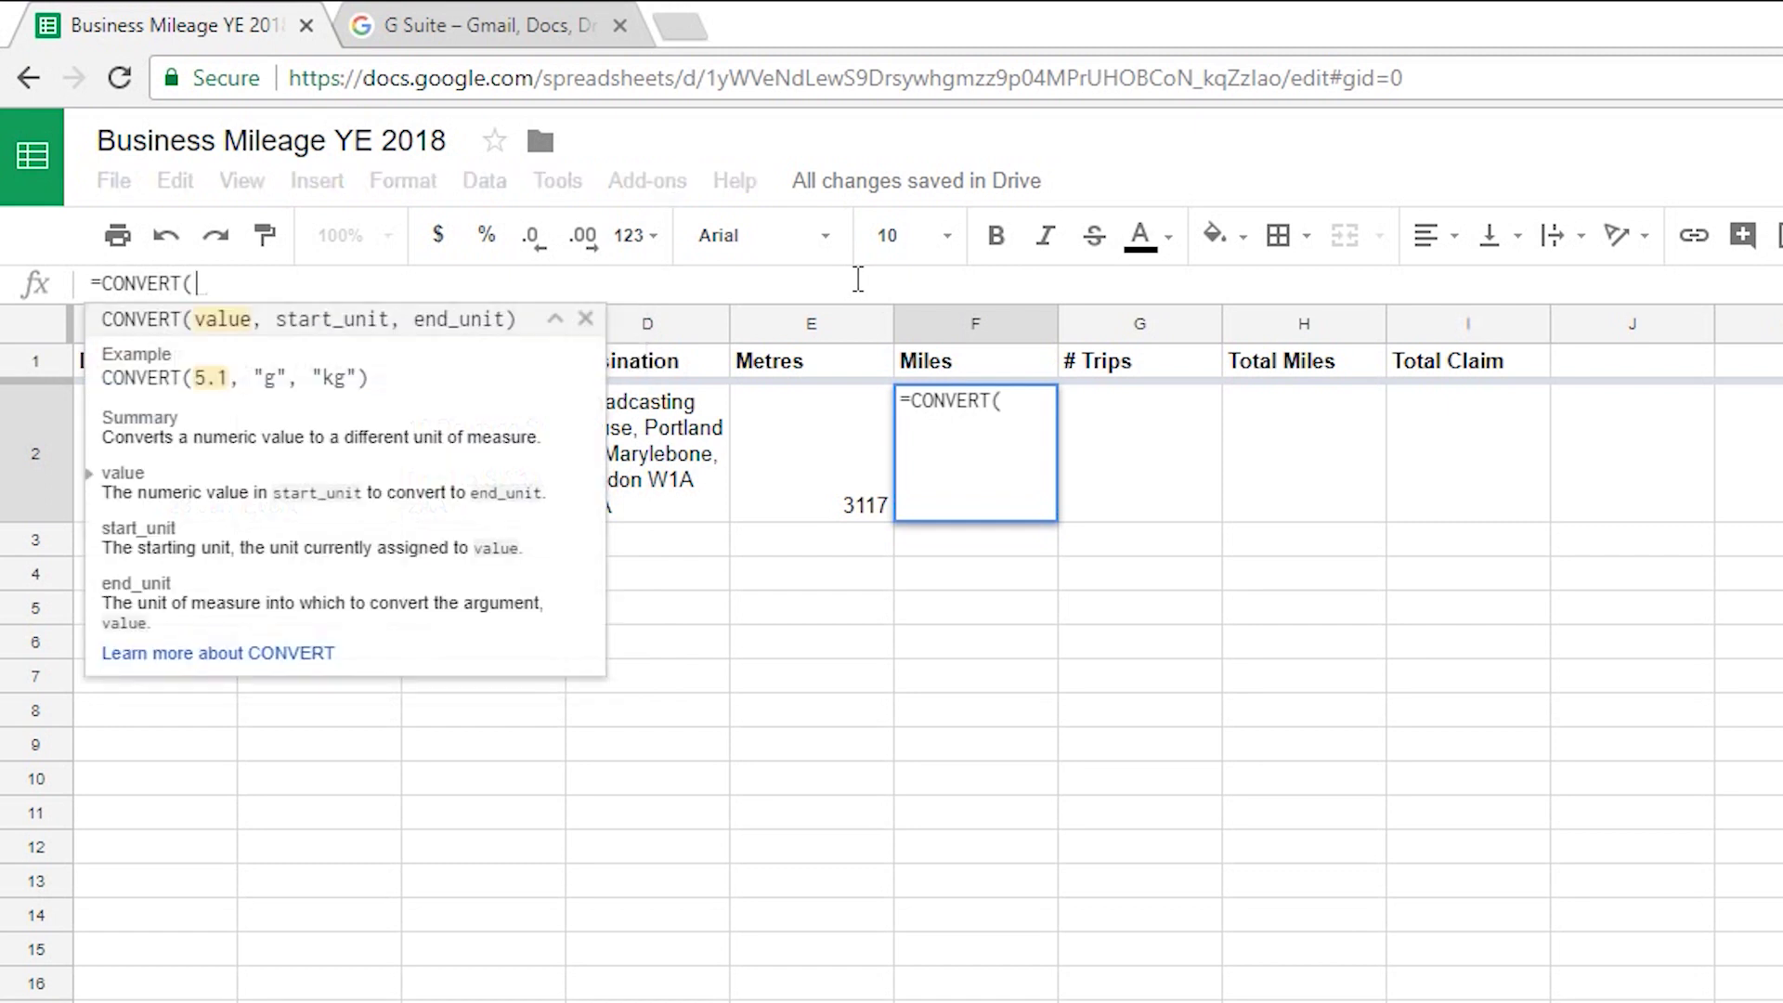
text(E2)
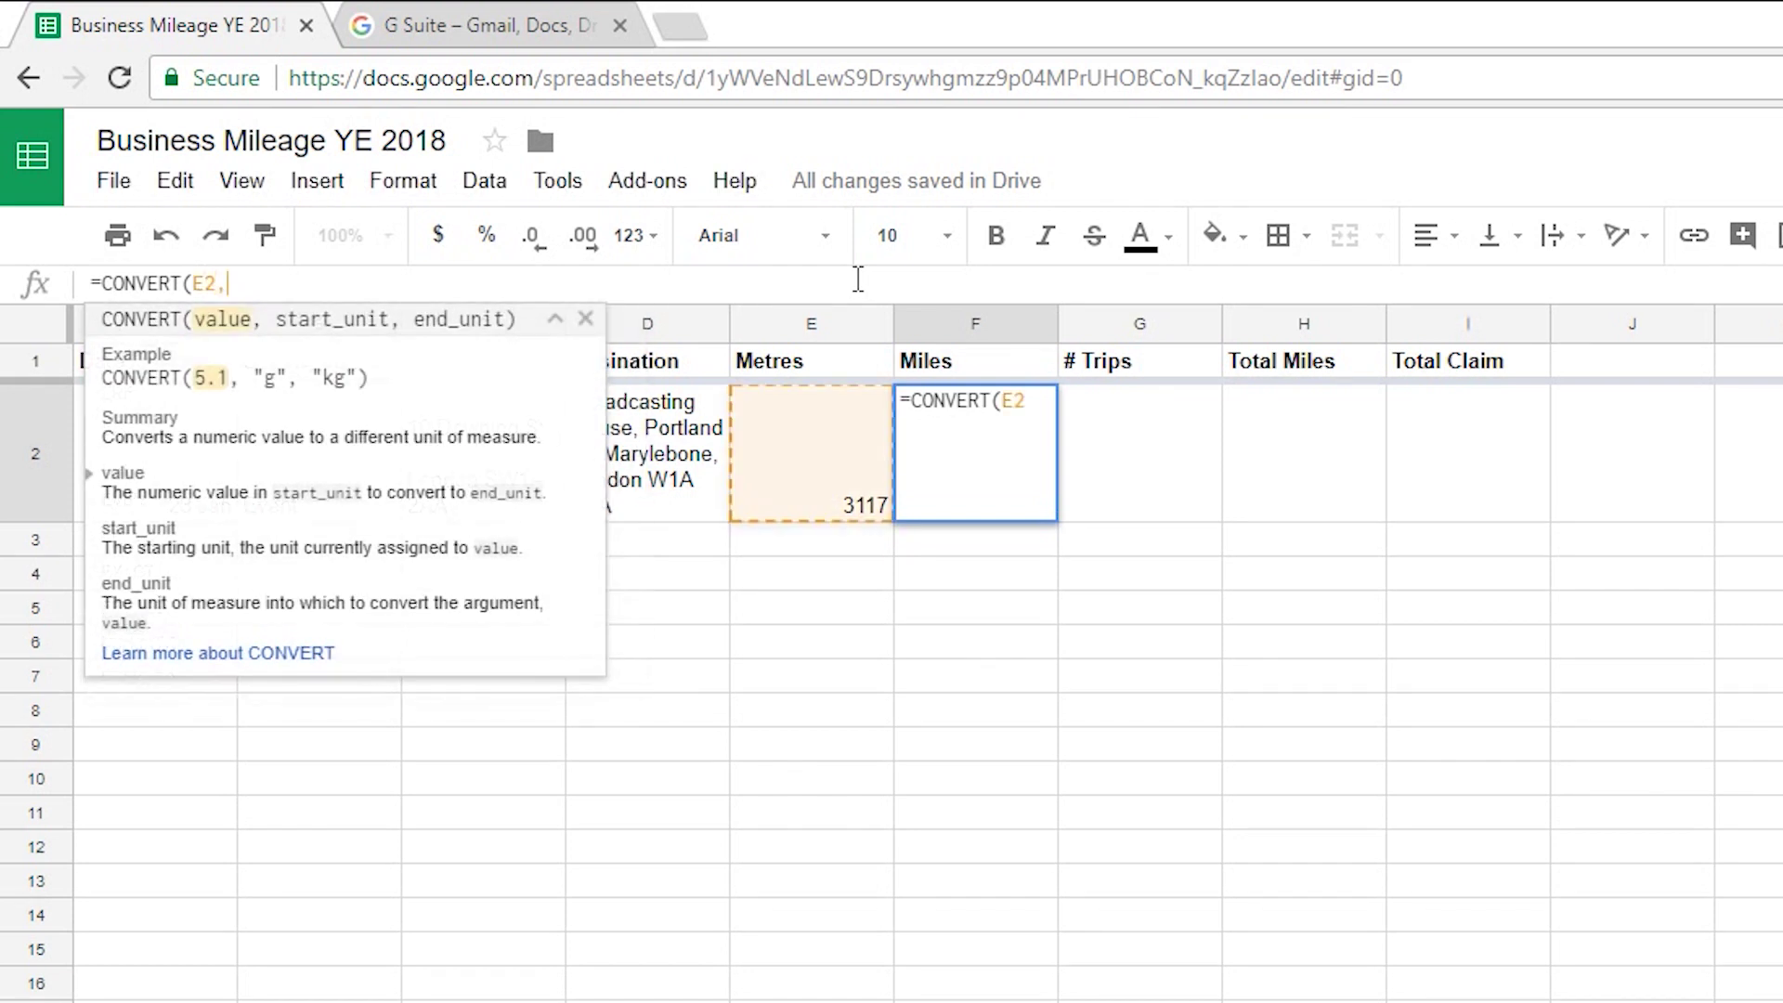
text(,)
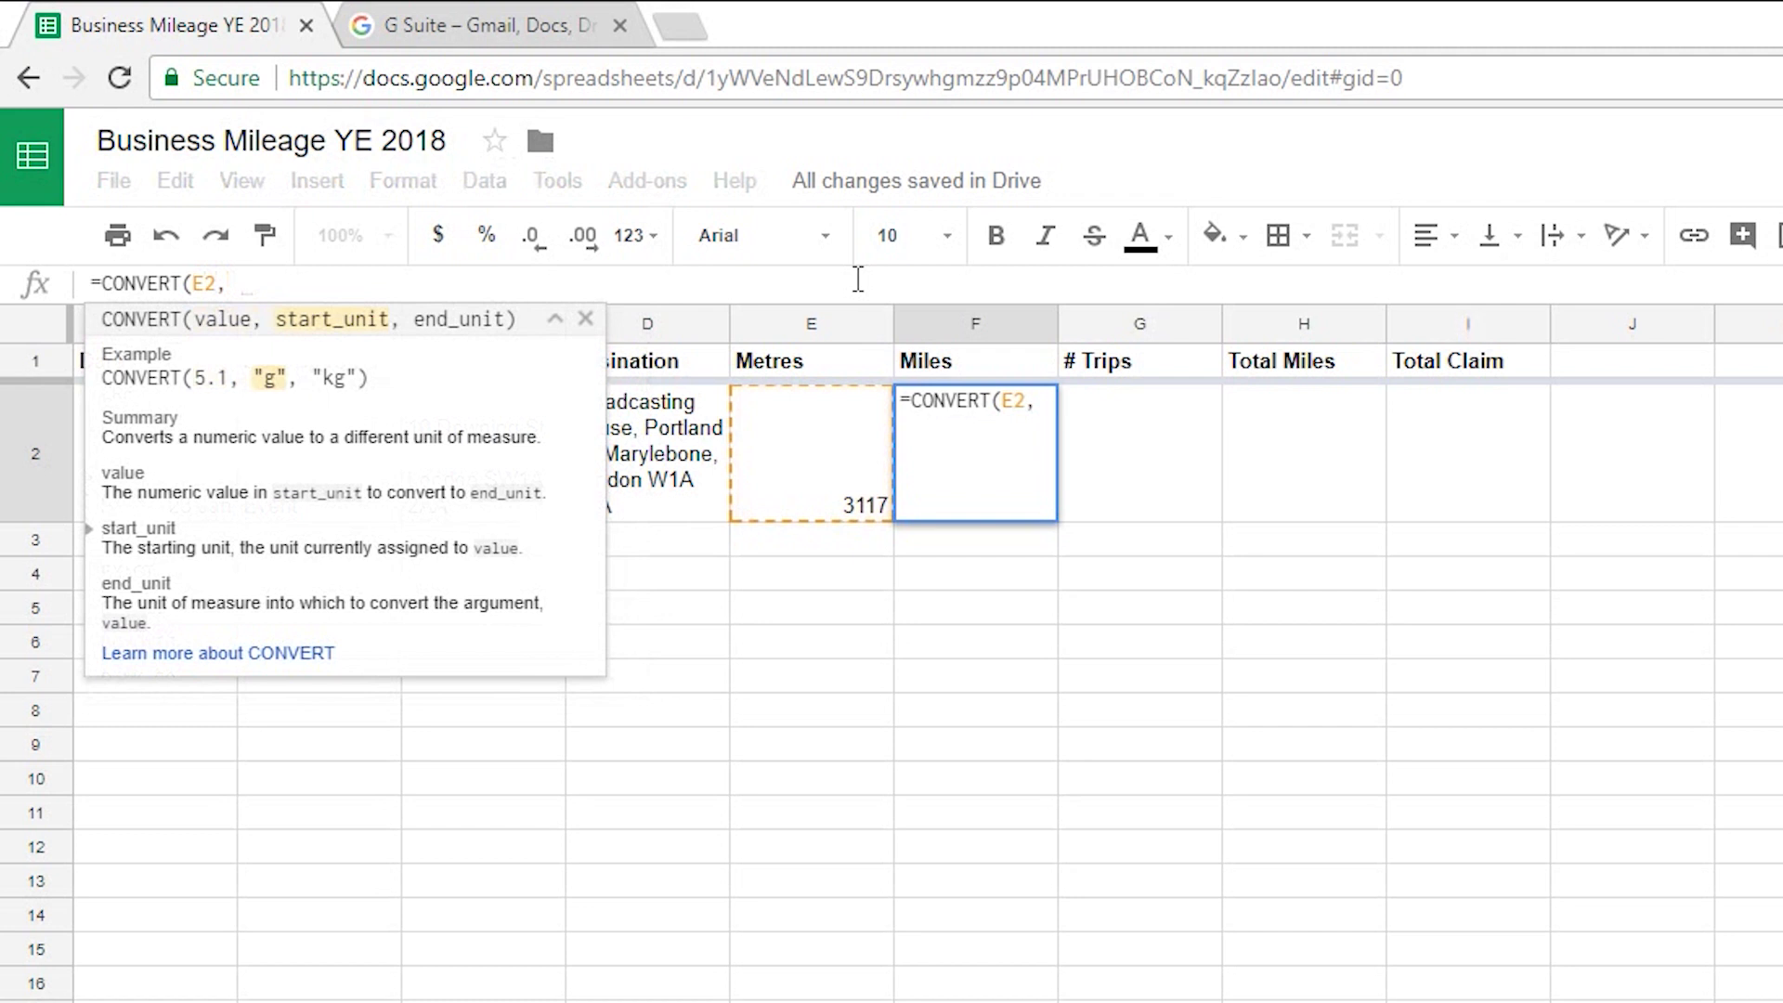
text( "m")
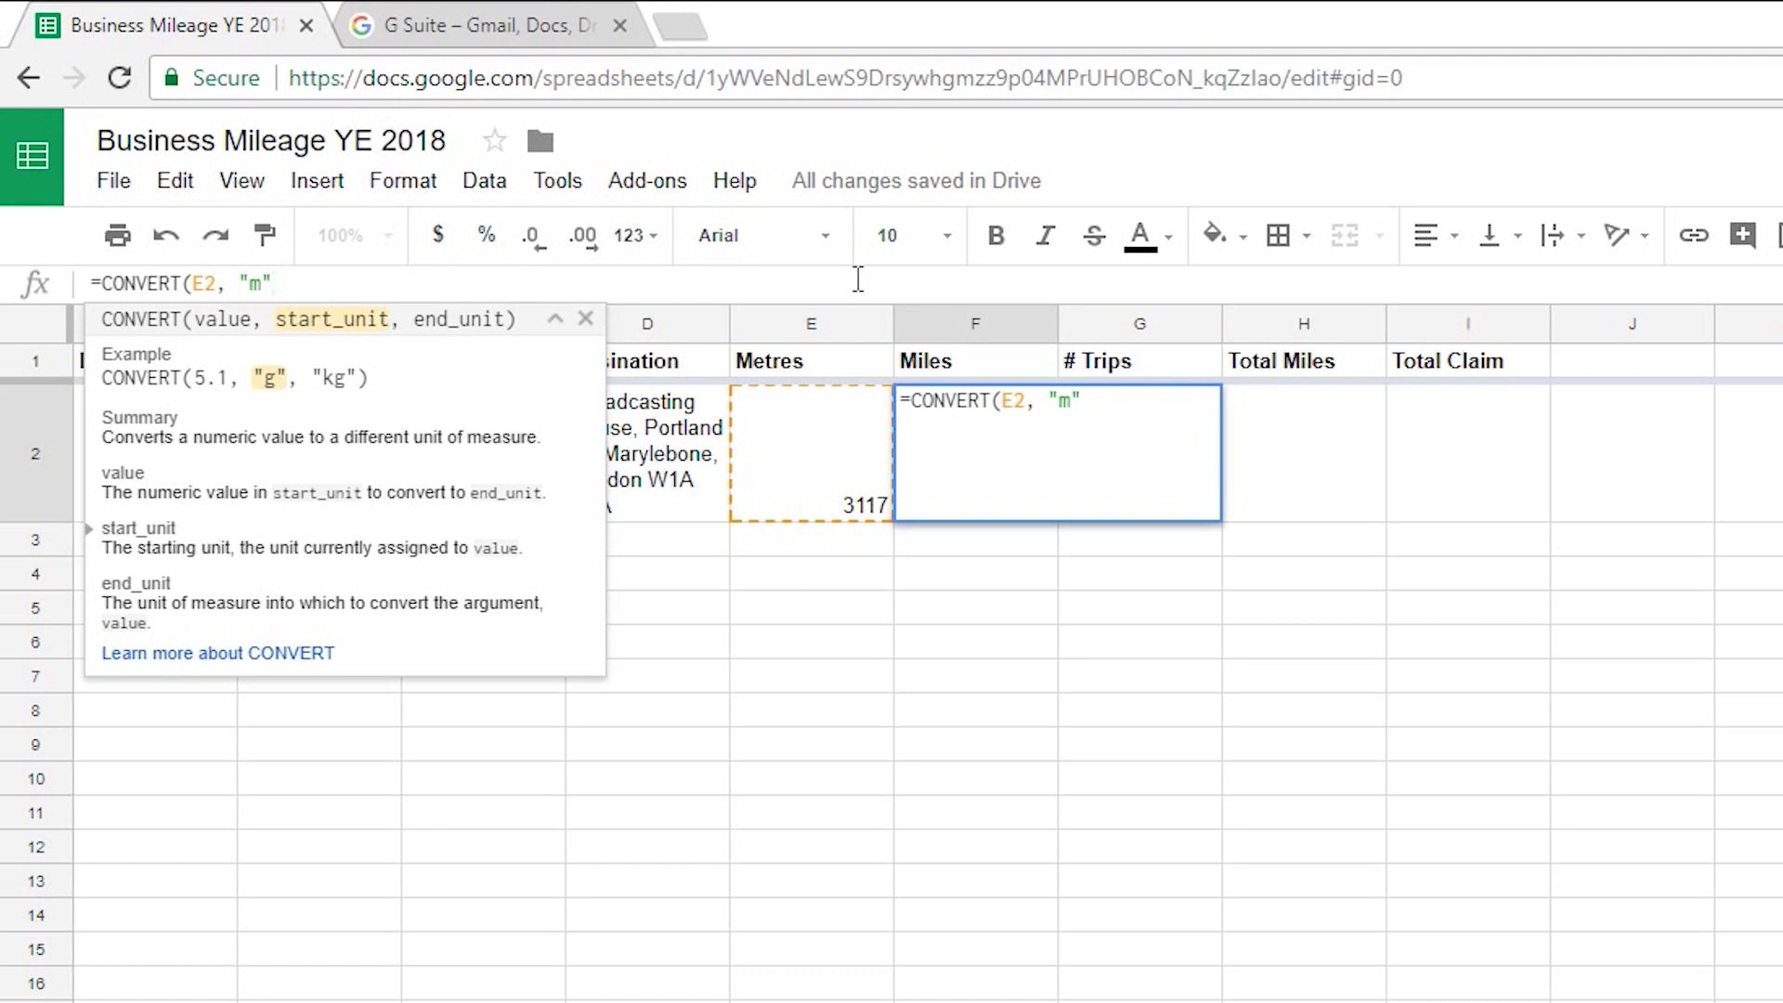
text(, )
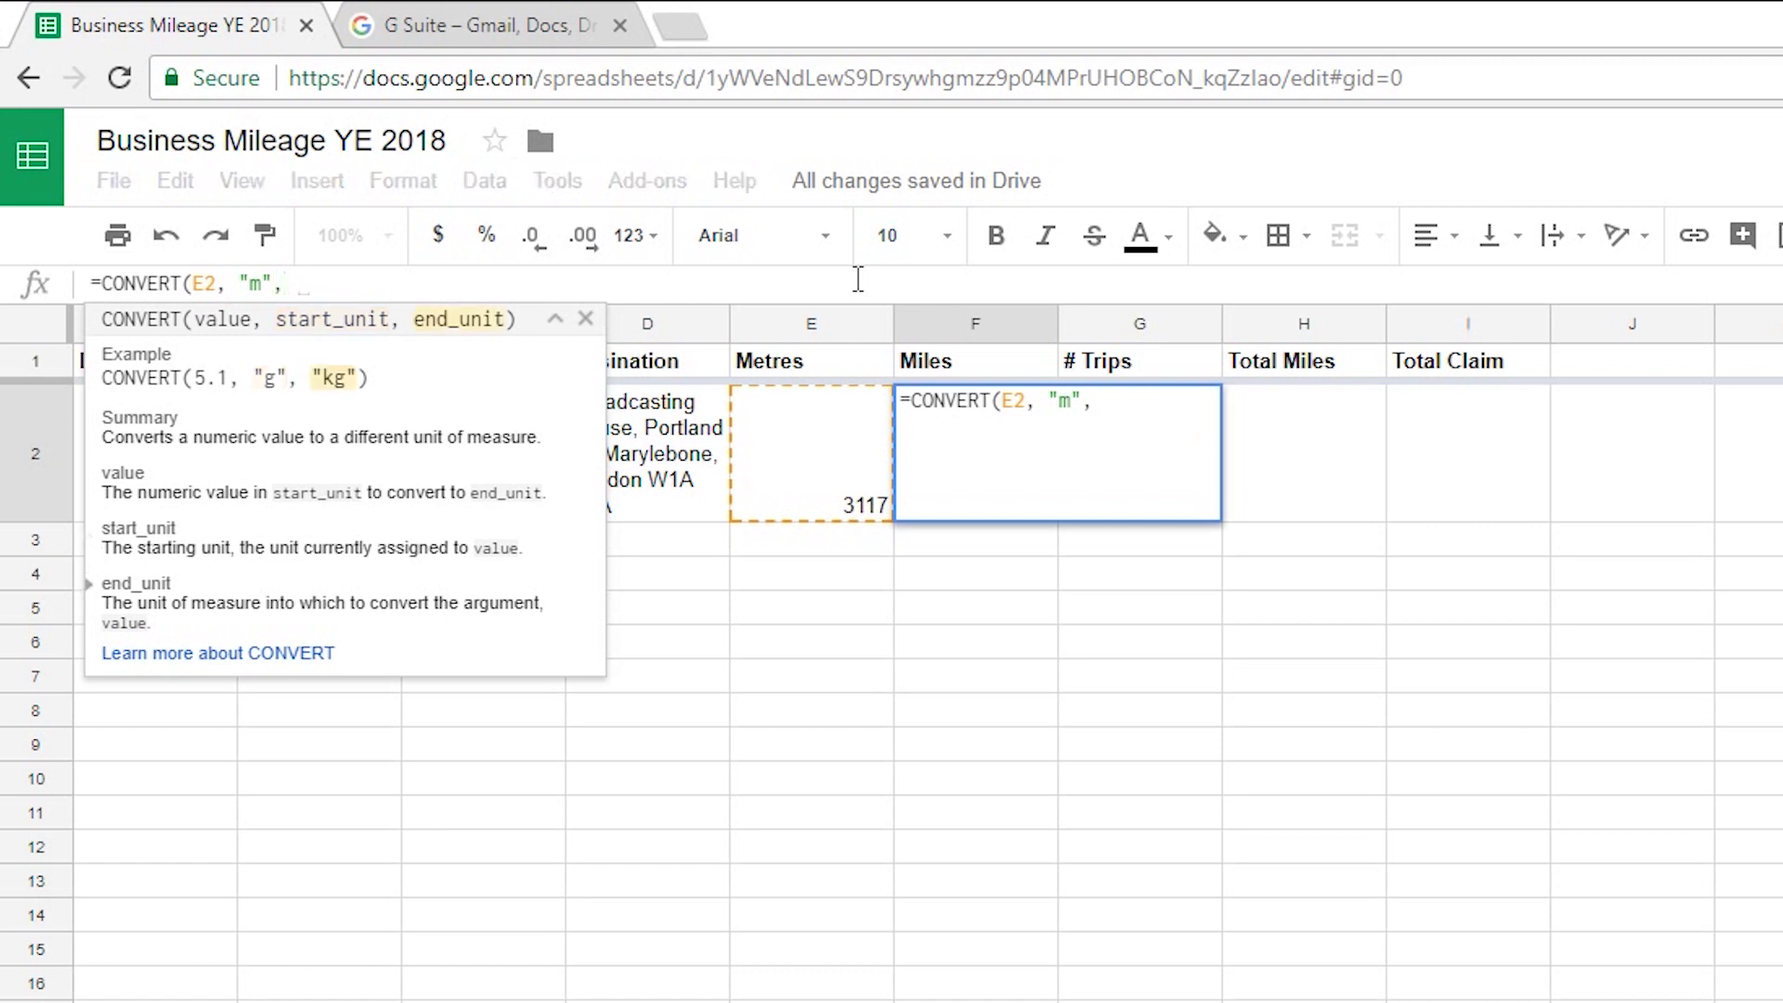
text("mi)
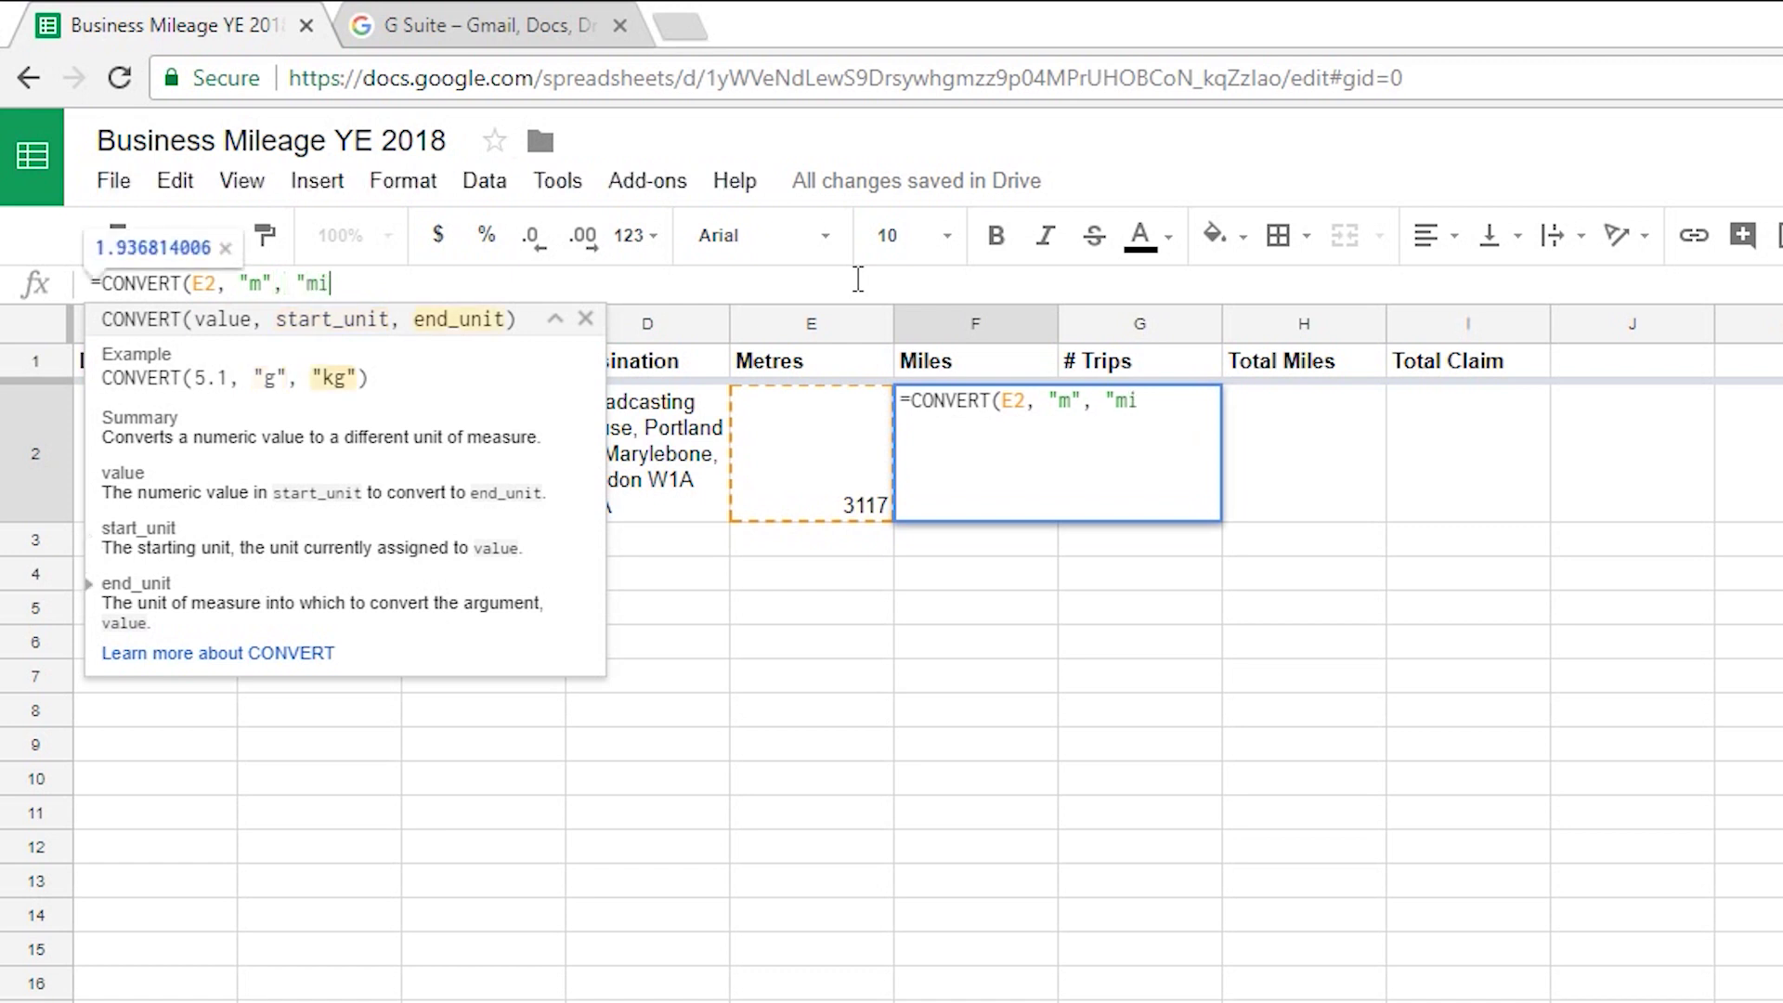
text("))
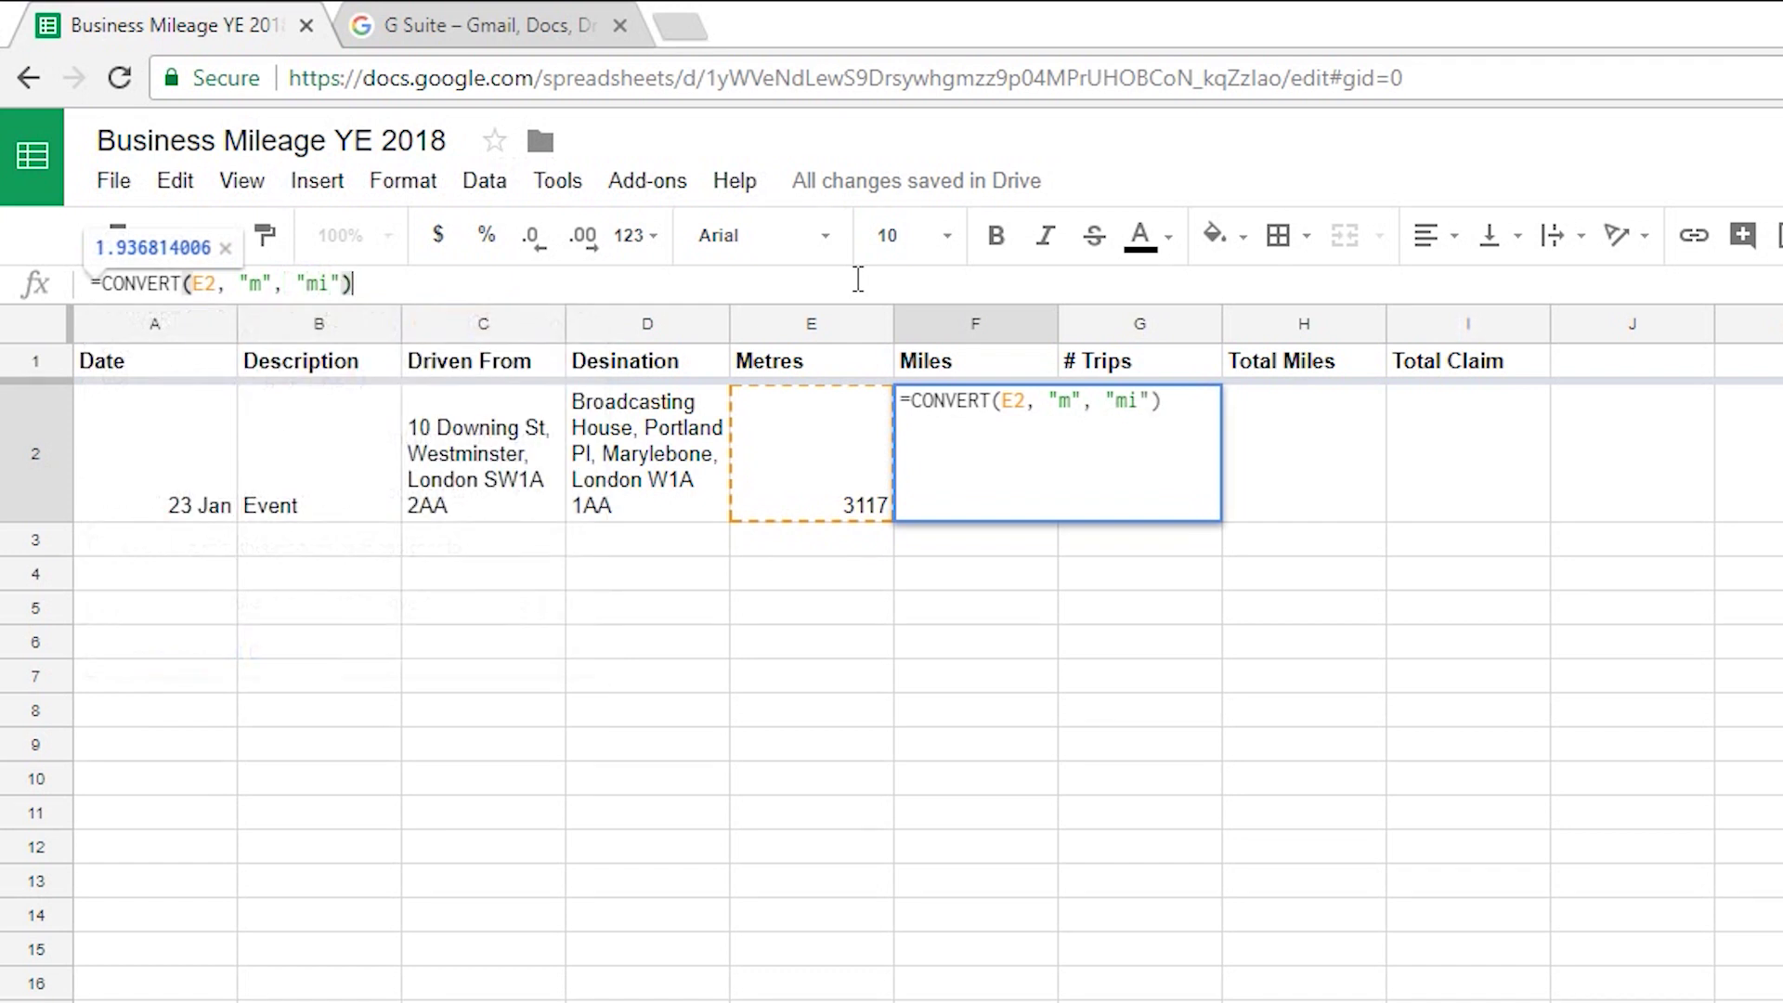
key(Return)
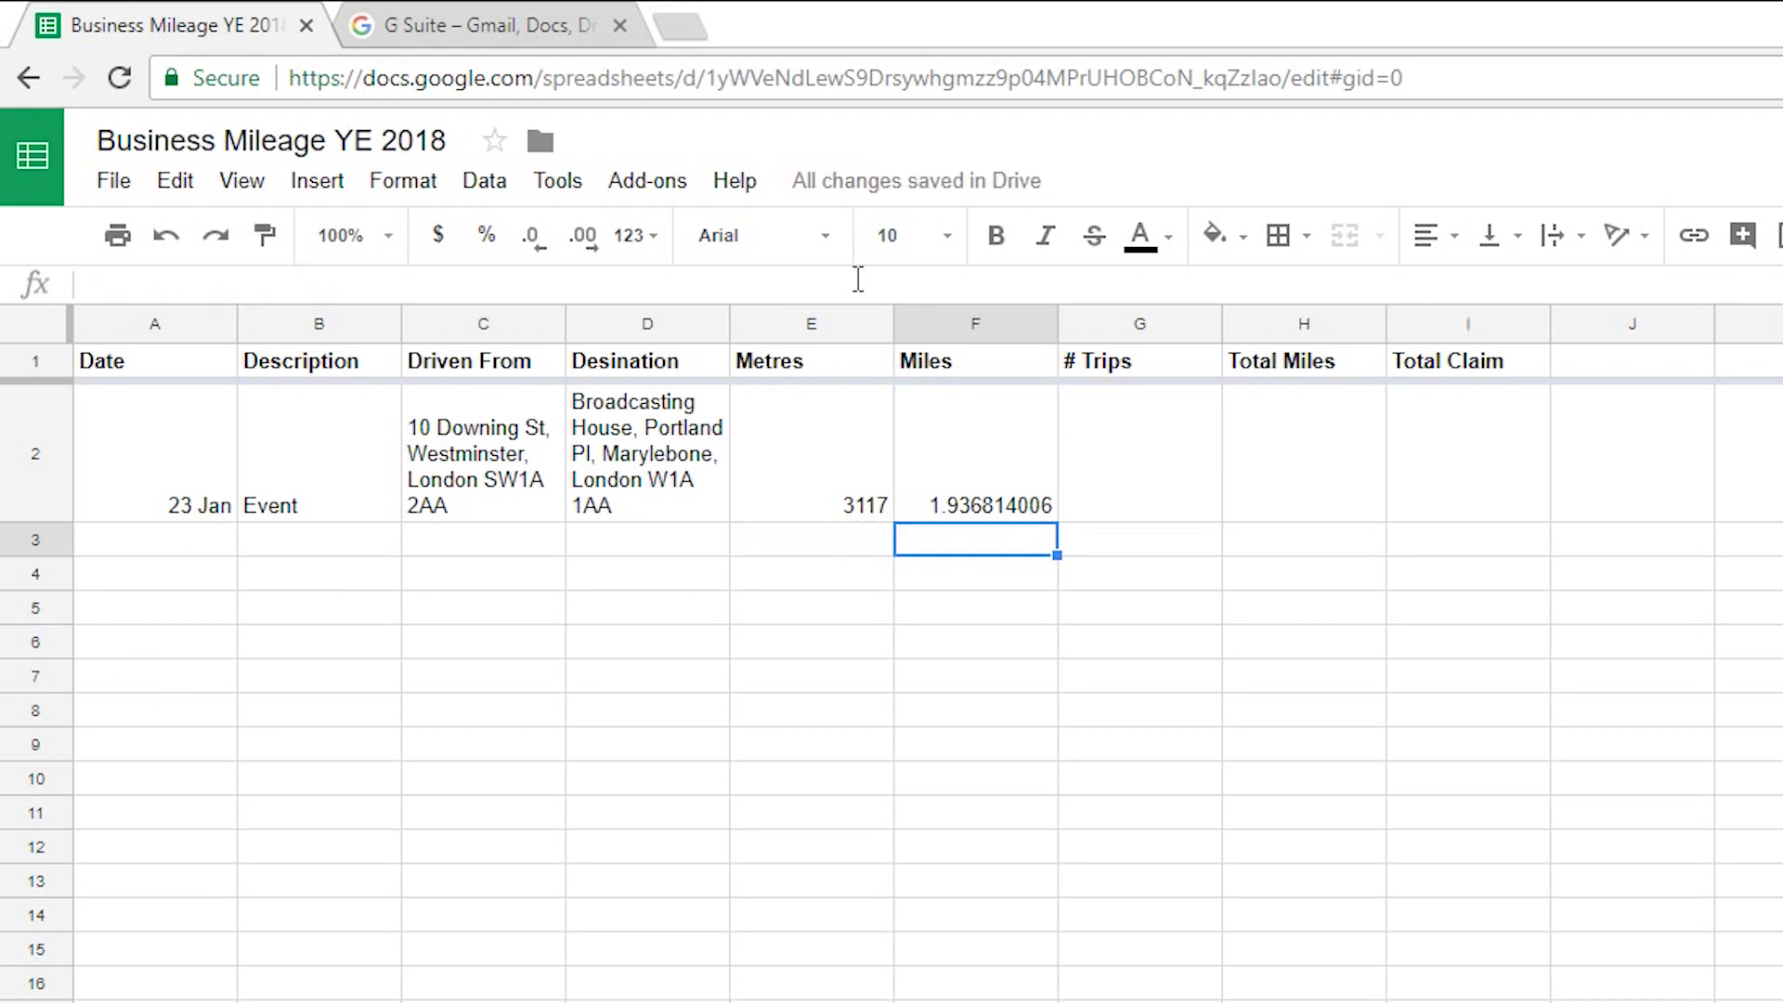
Step: Change F2 to =ROUNDUP(CONVERT(E2, "m", "mi"), 1) so it displays 2
click(982, 466)
click(376, 282)
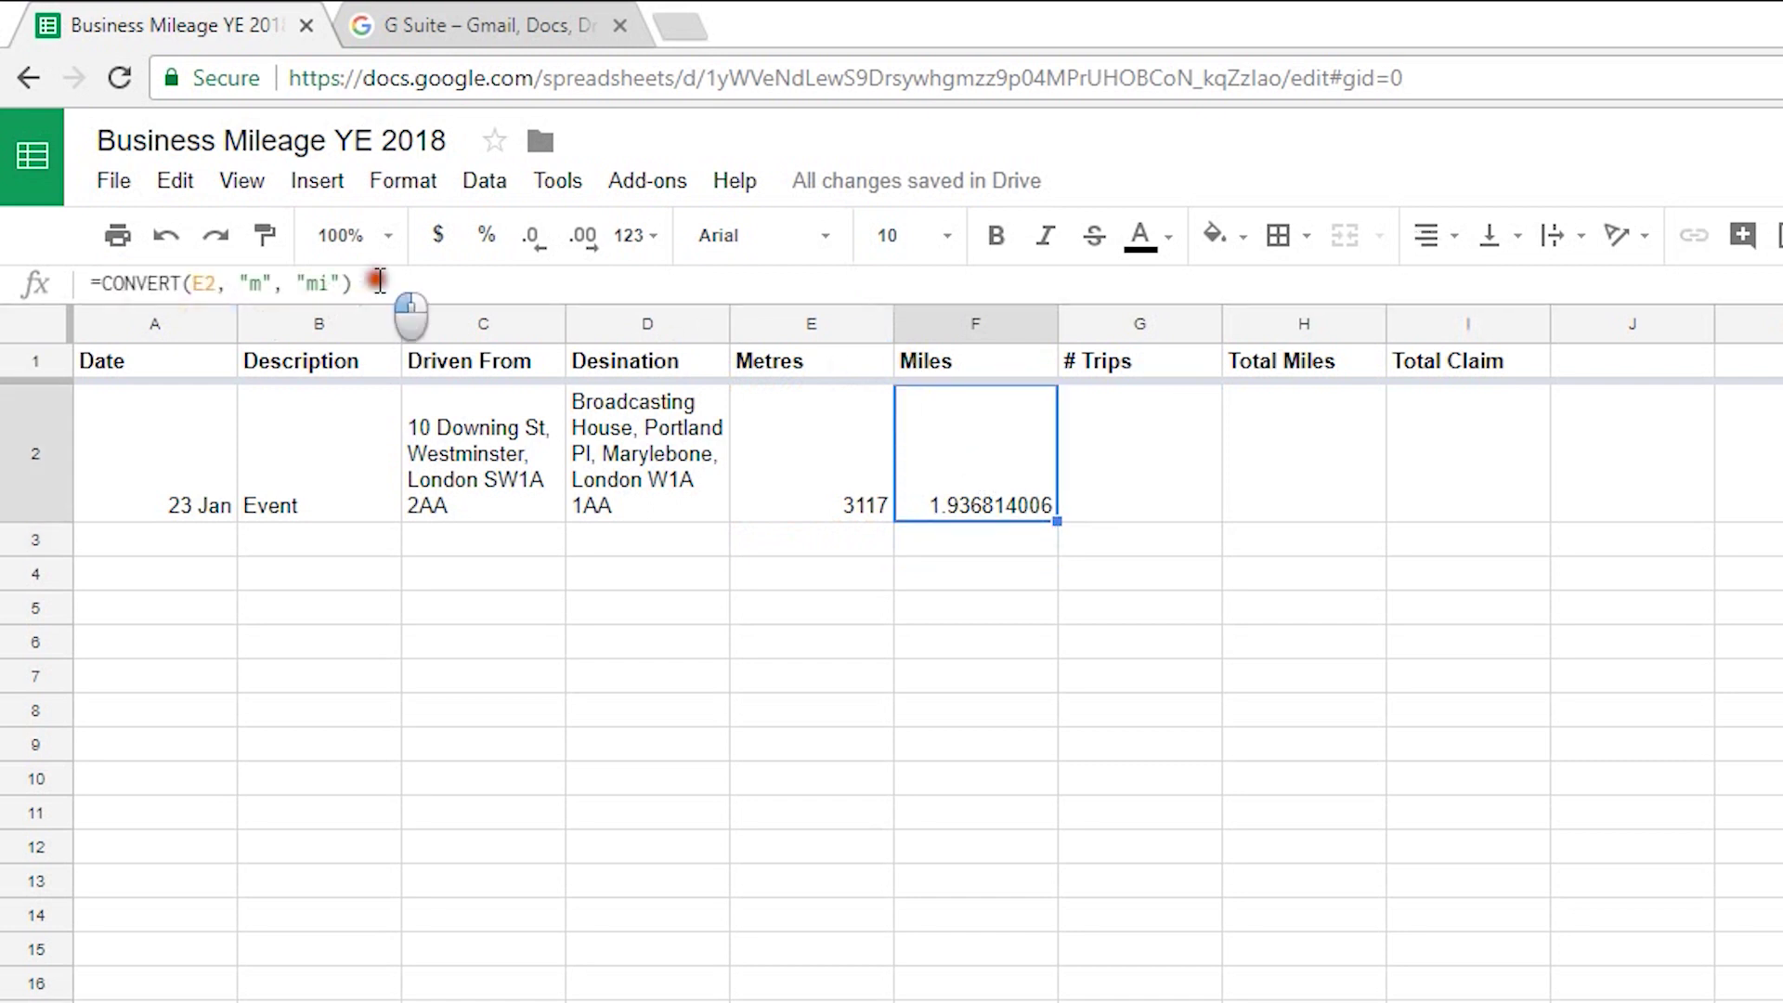
key(Home)
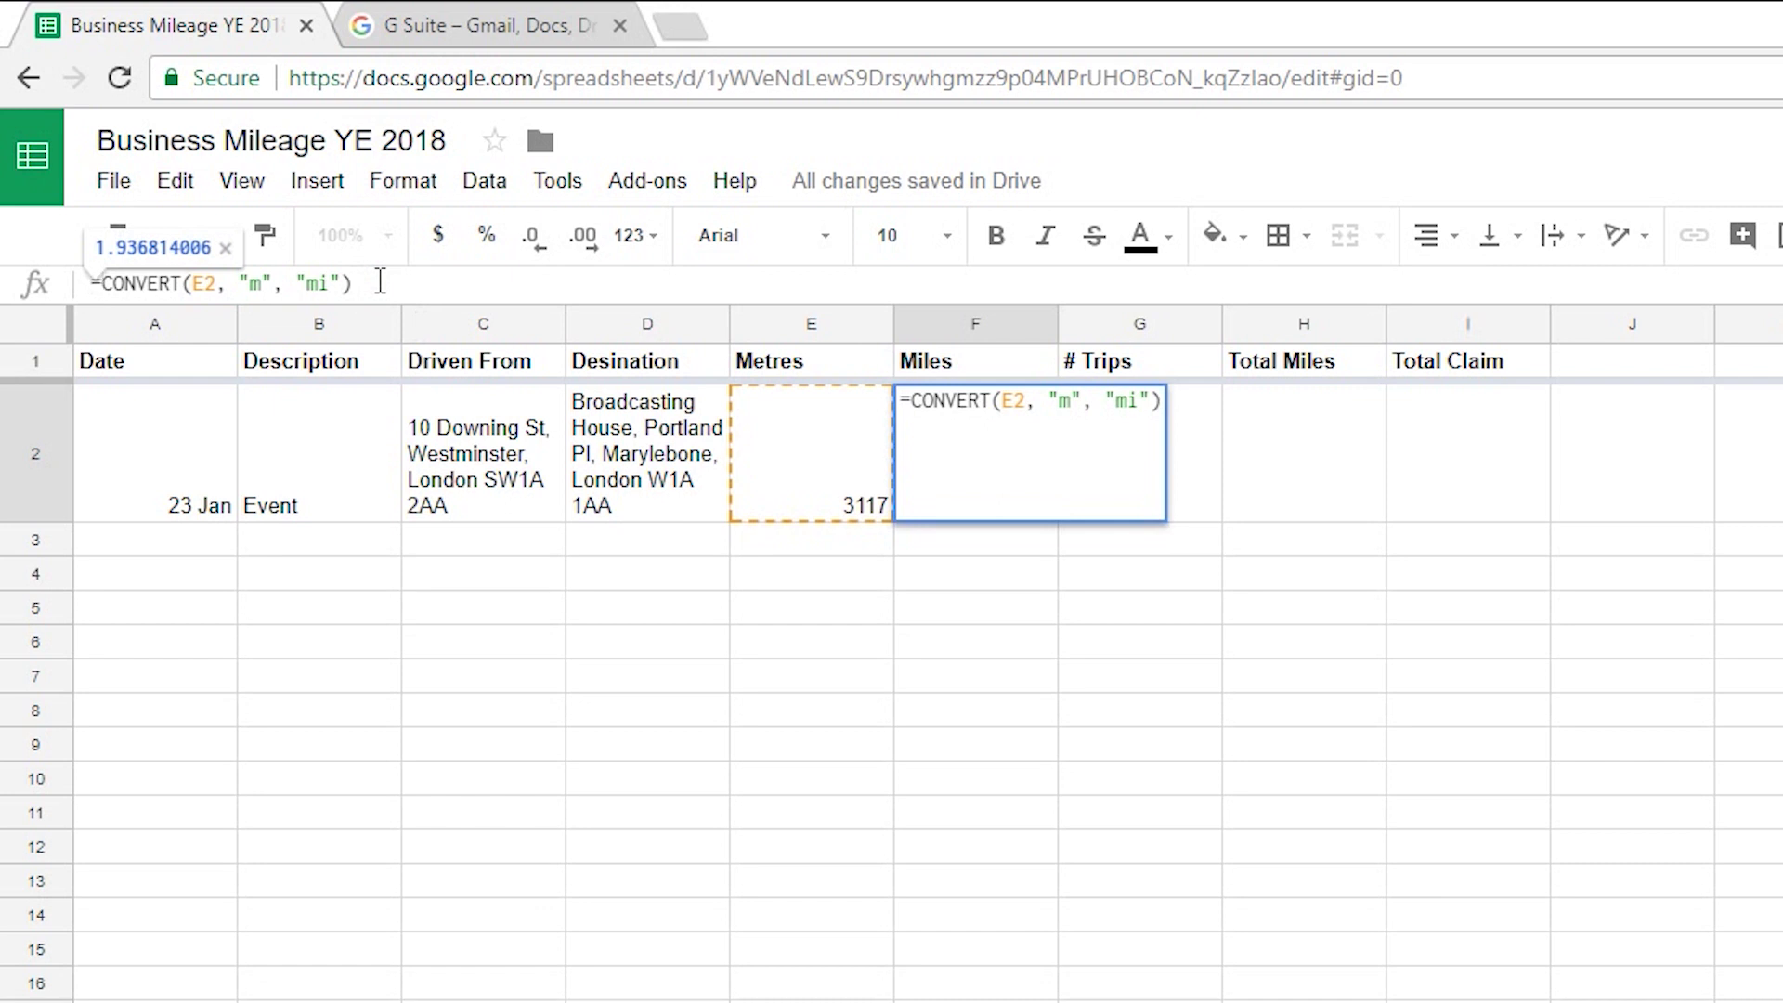
text(ROUNDUP)
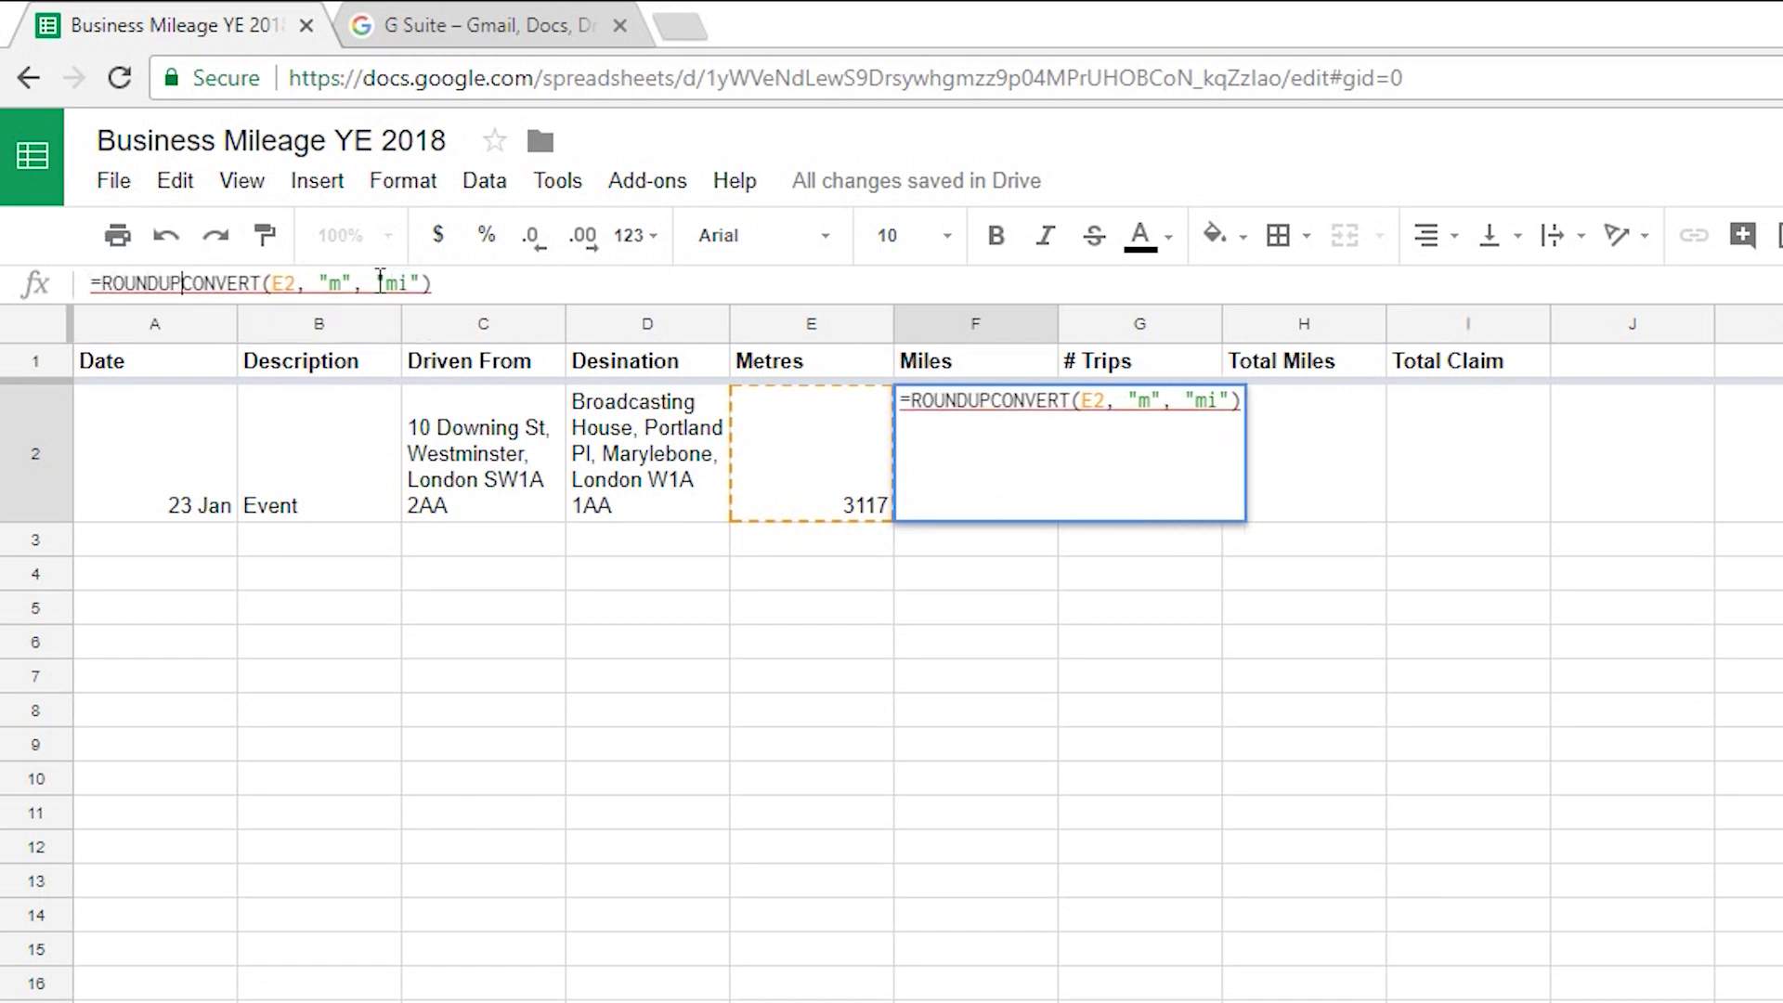
text(()
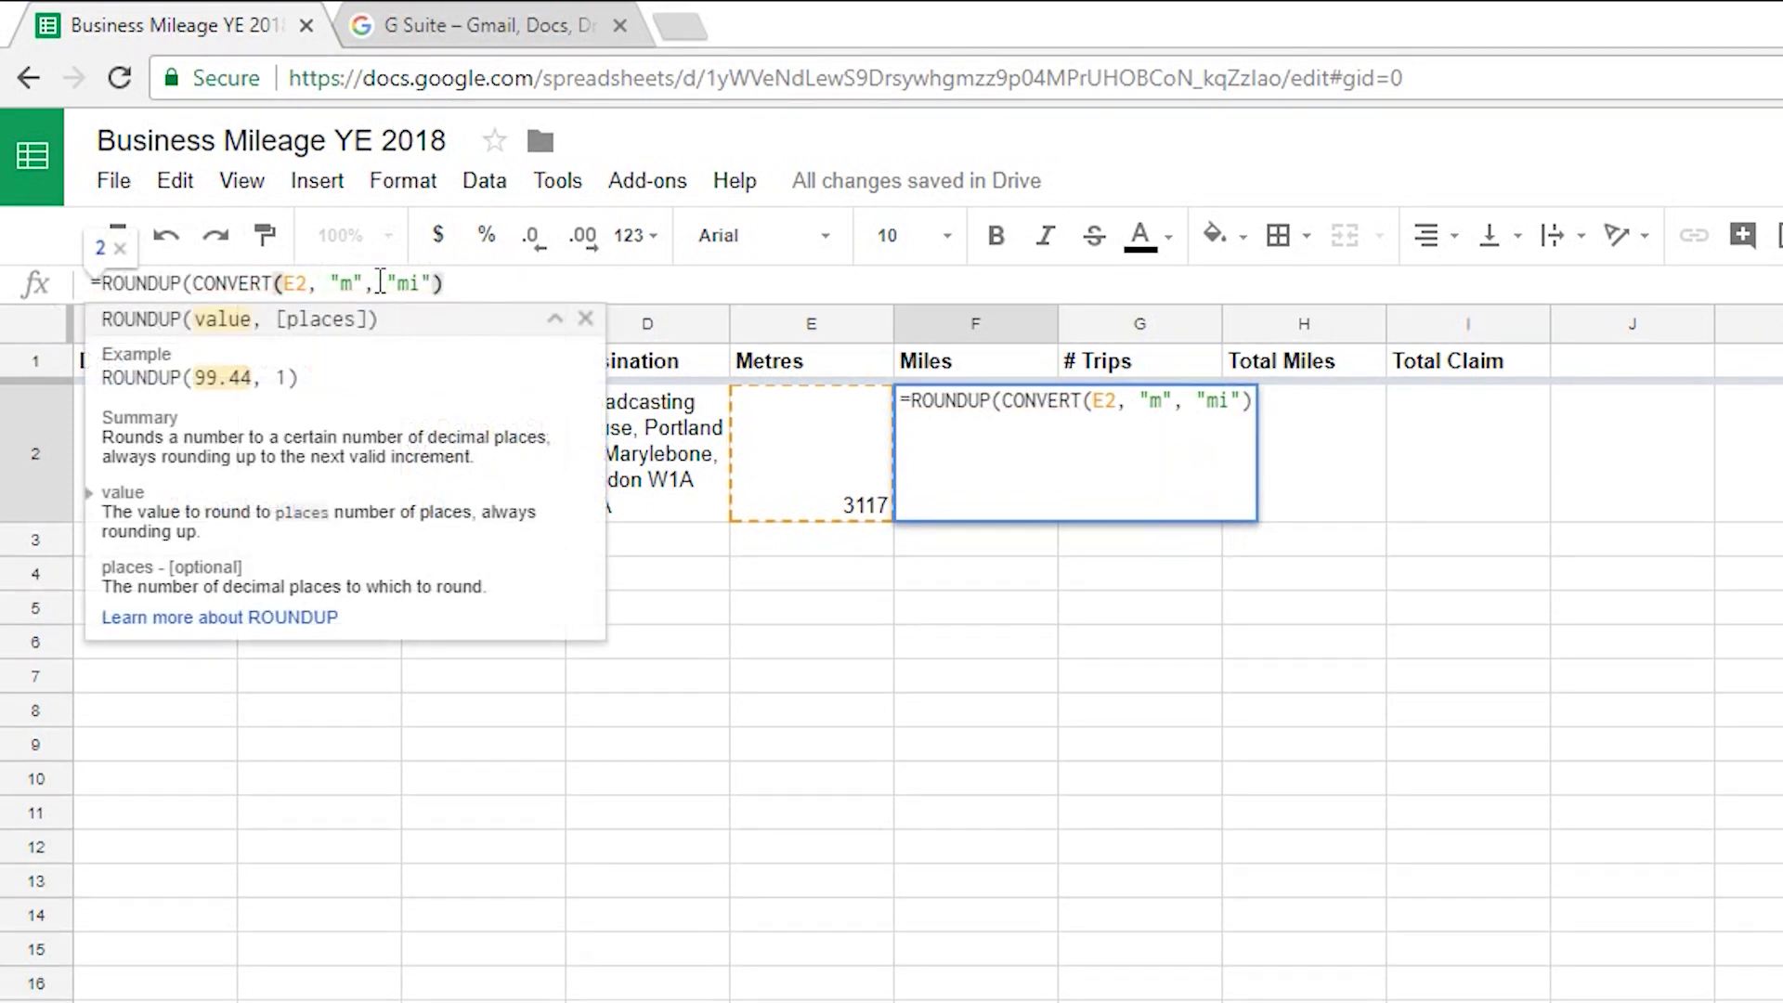
text(, )
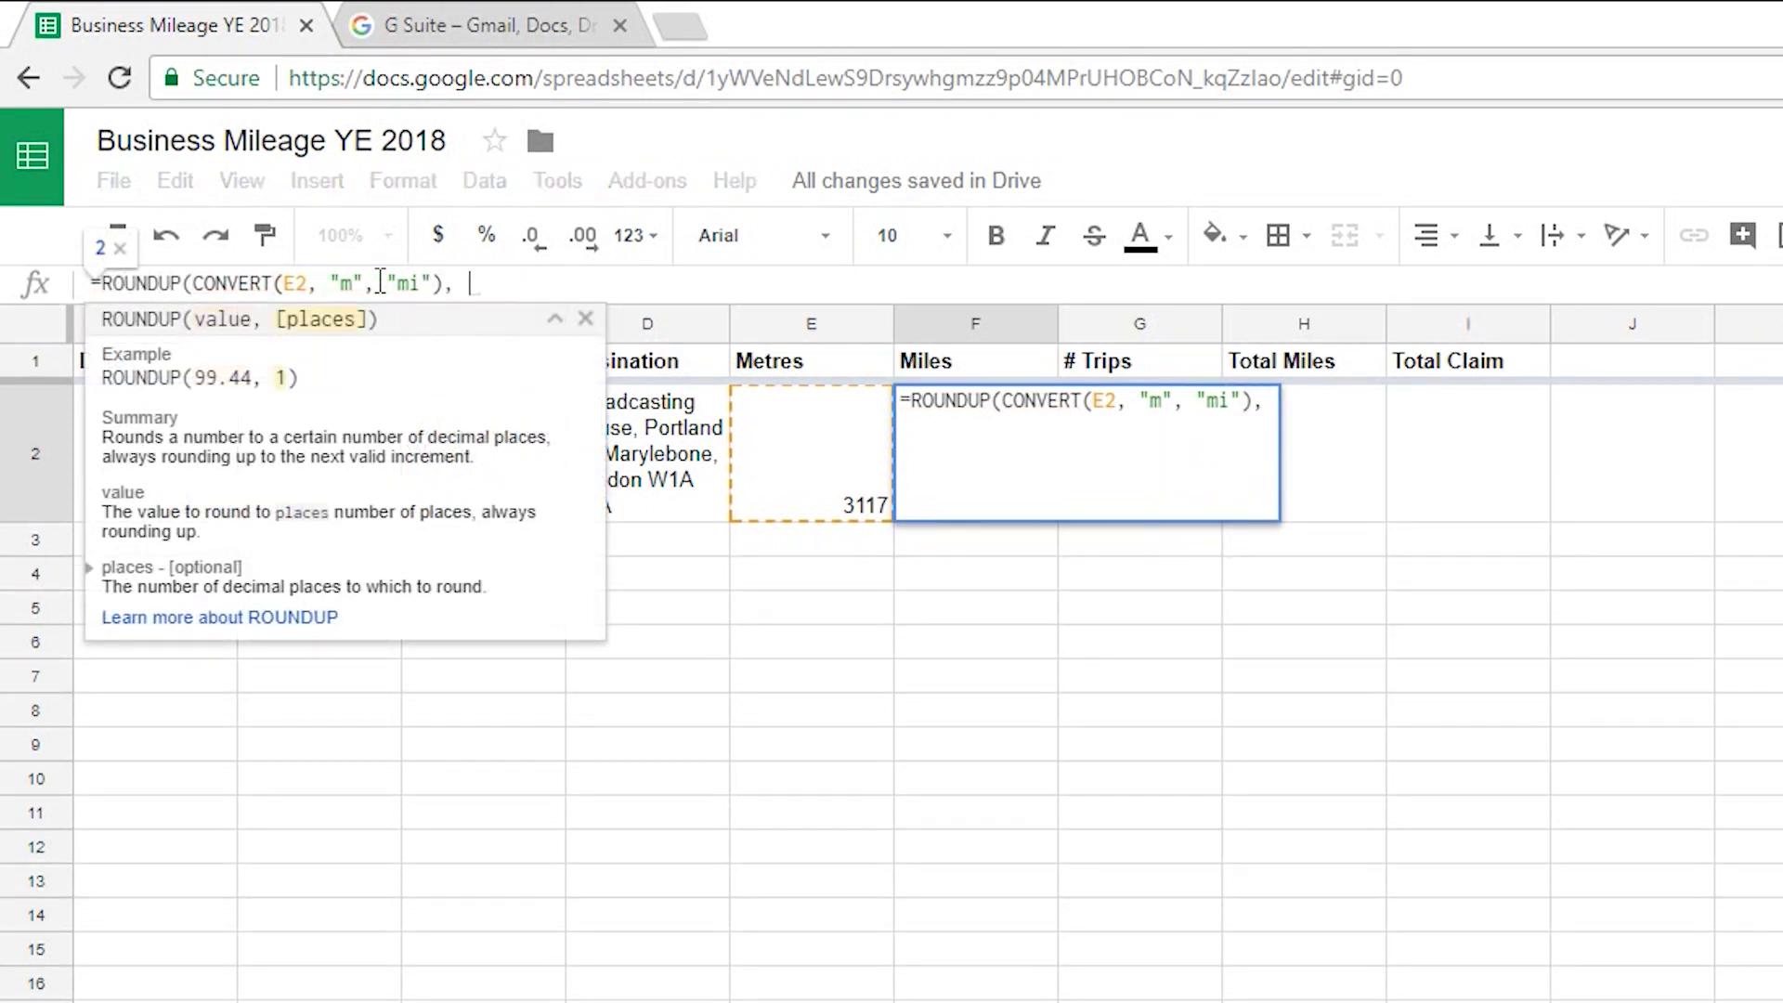
text(1)
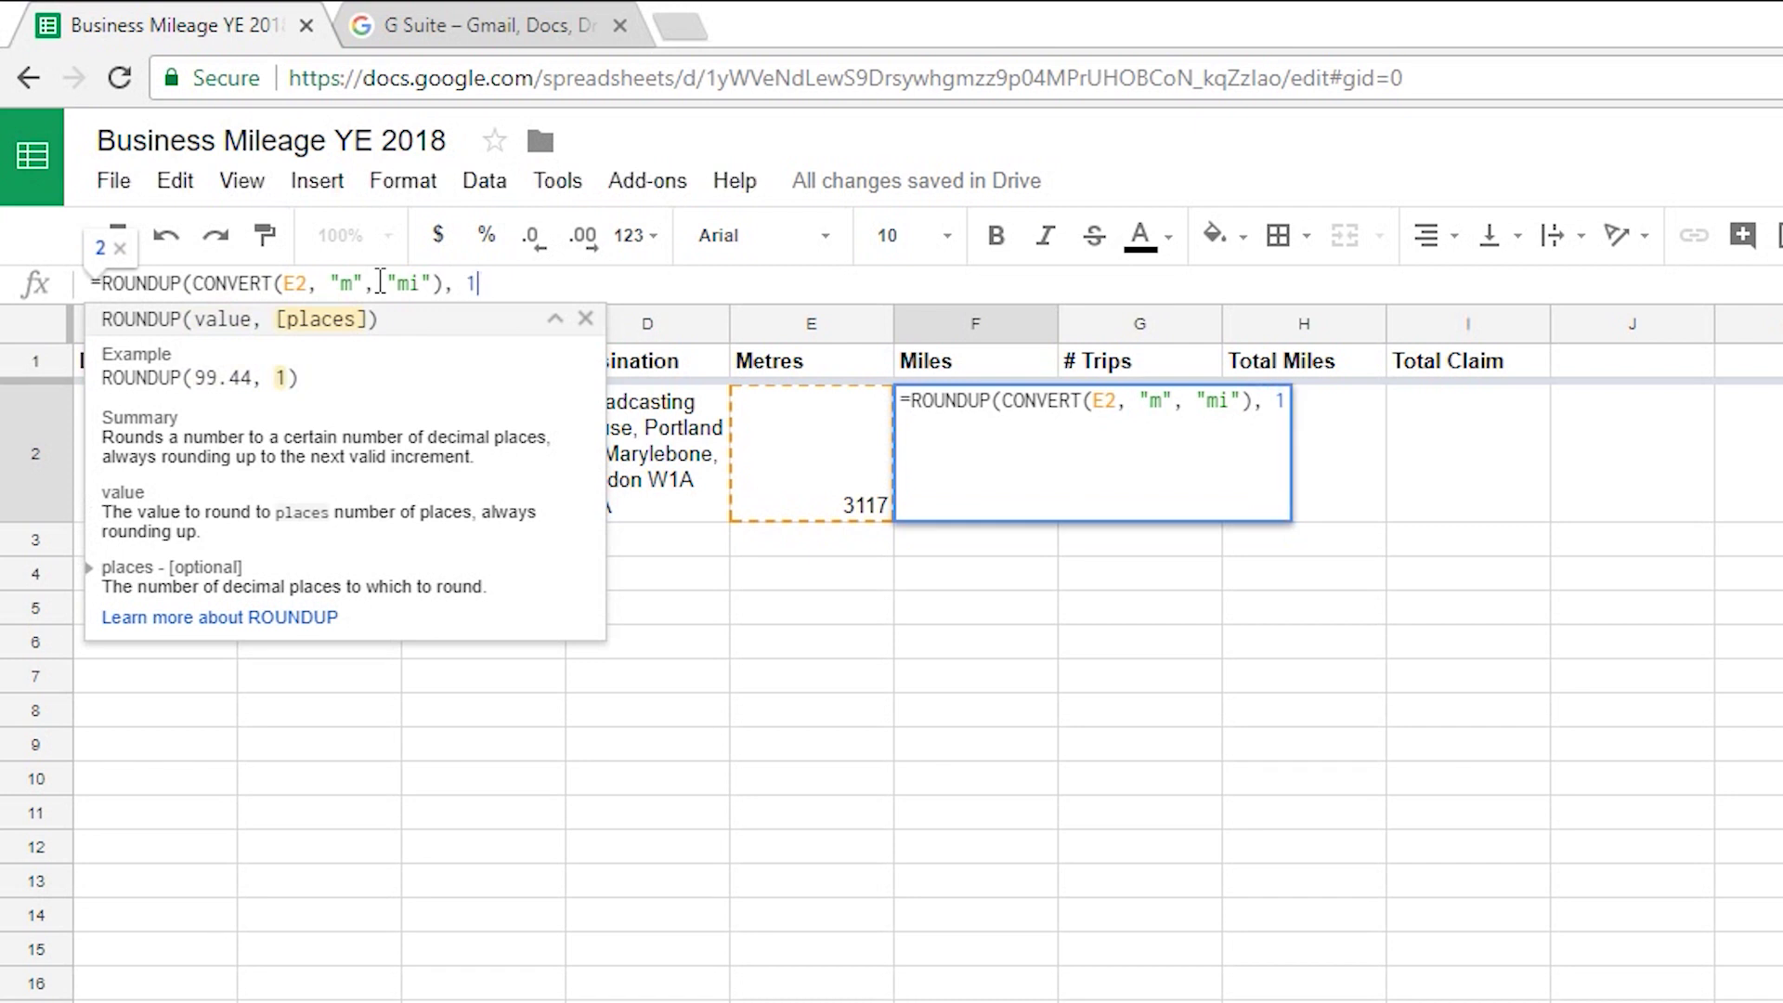
text())
key(Return)
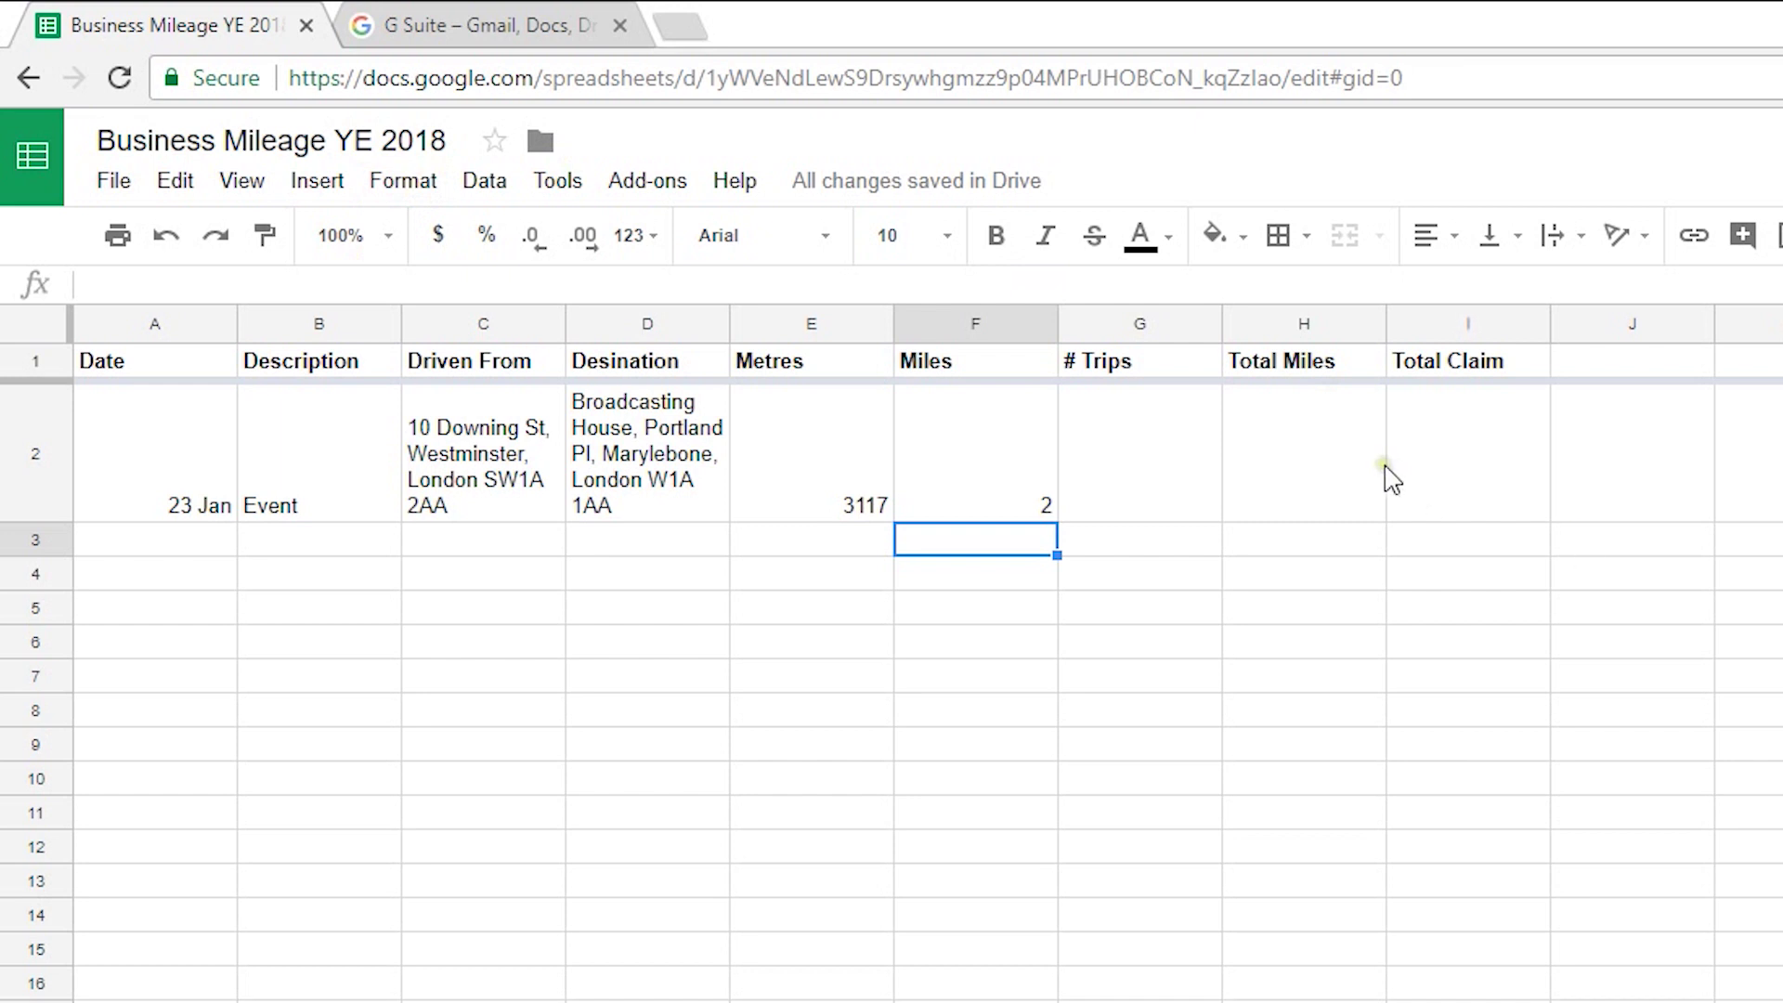
Step: Enter 3 in G2 as the first journey's trip count
click(1163, 484)
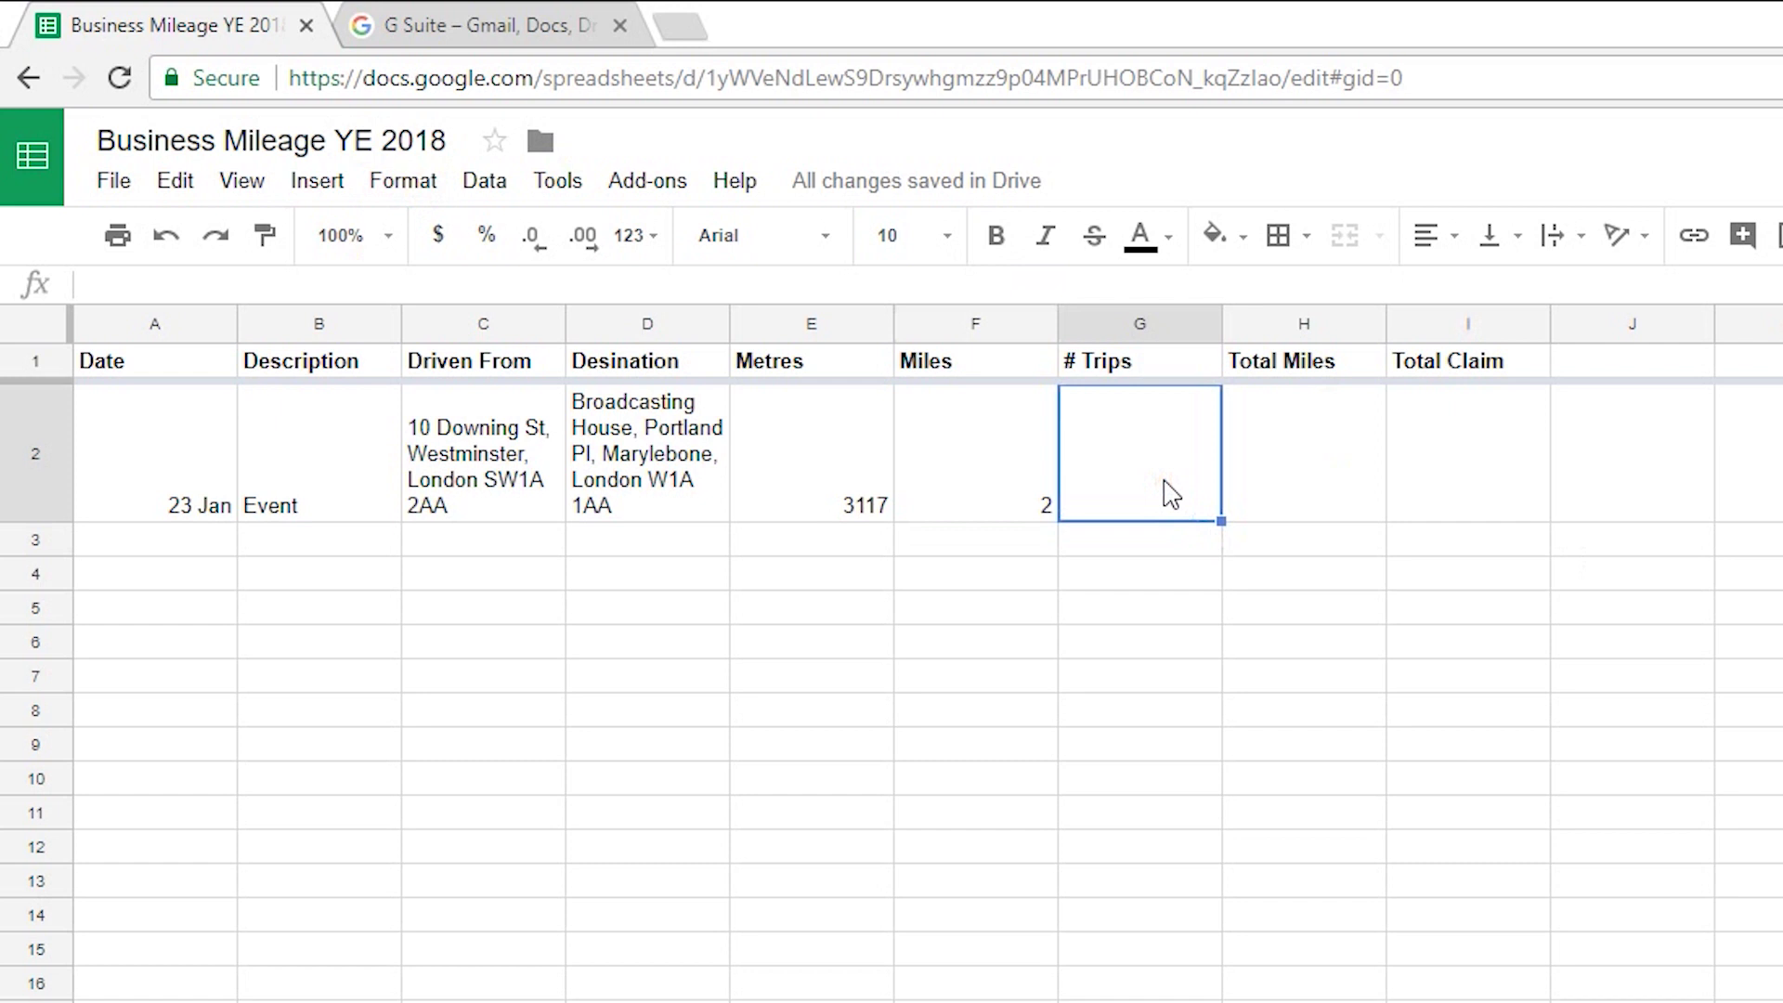
text(3)
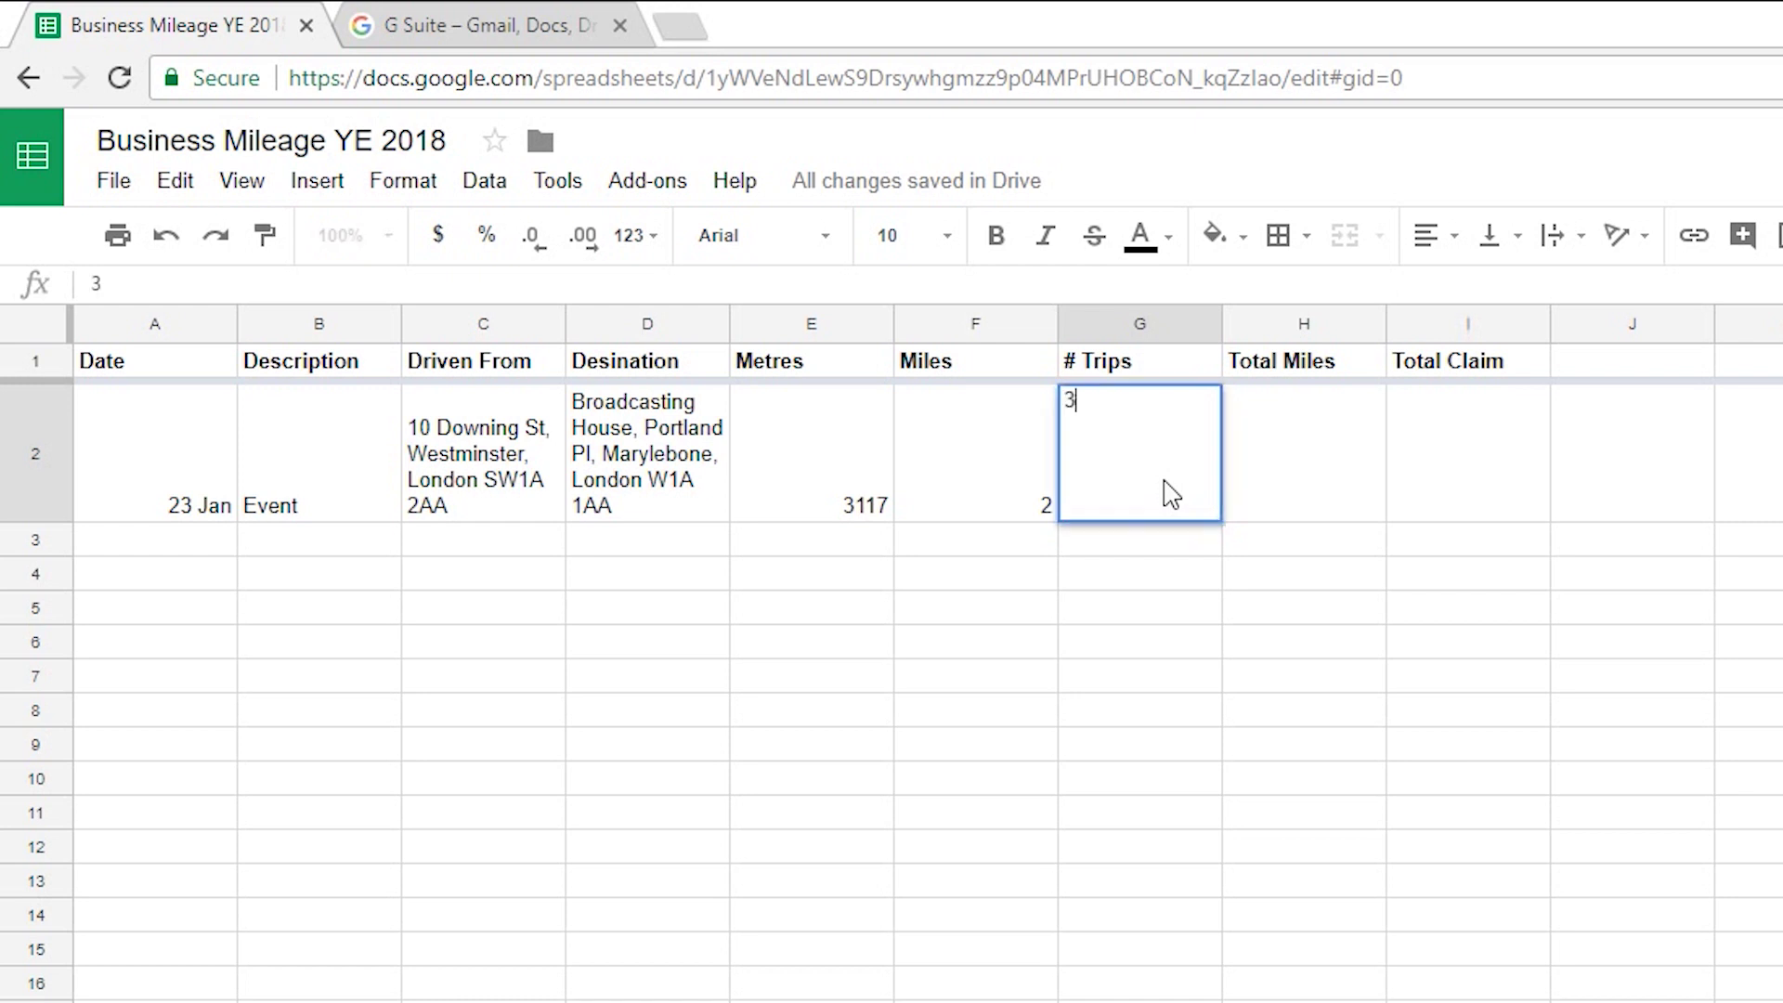
click(1300, 509)
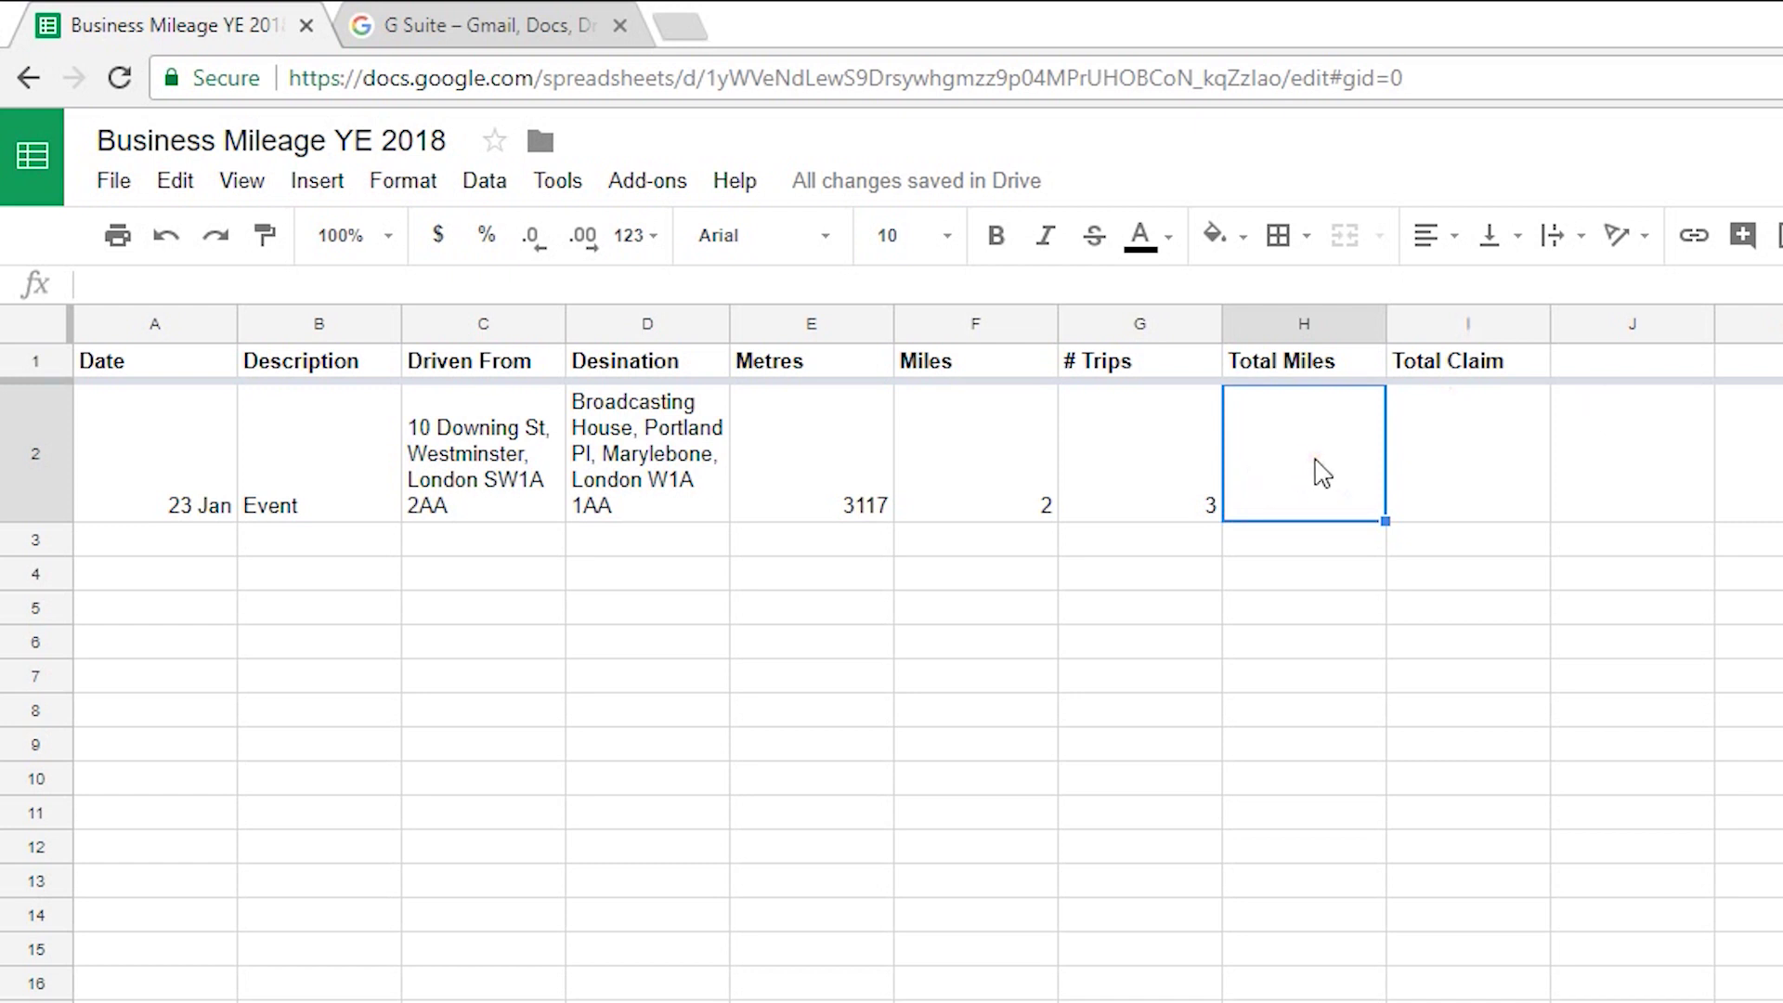
Step: Enter =F2*G2 in H2 so row 2's Total Miles shows 6
text(=)
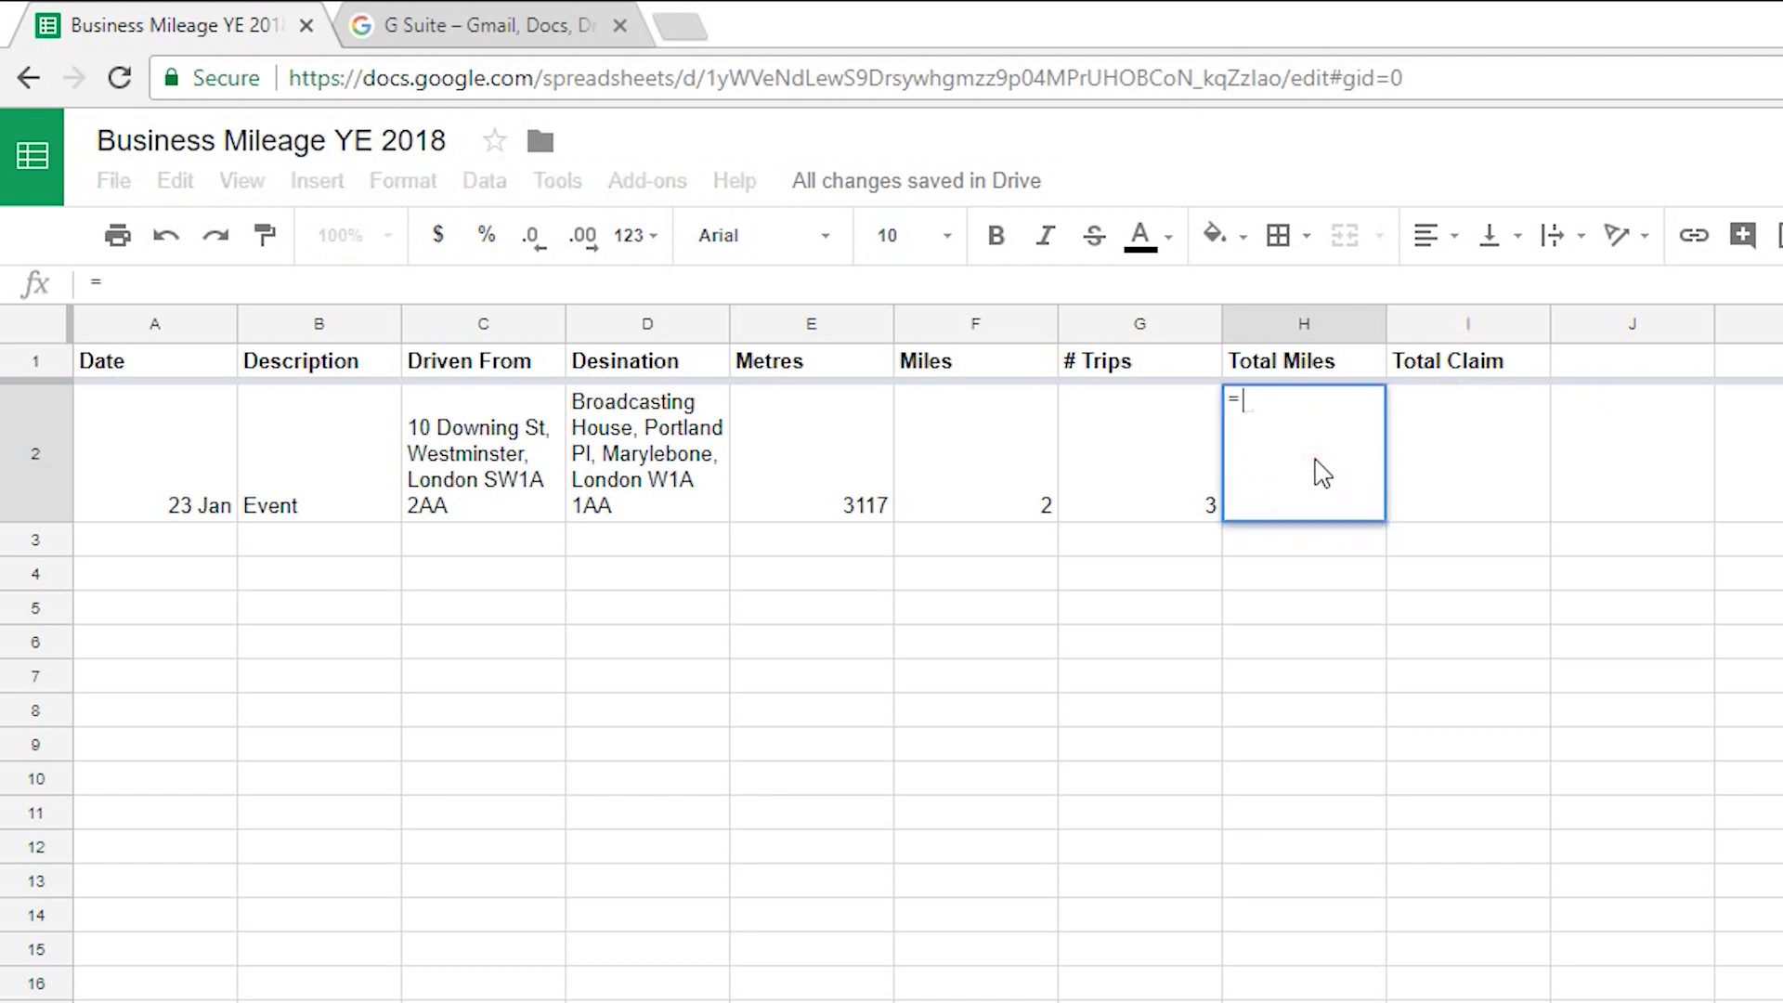
text(F2*)
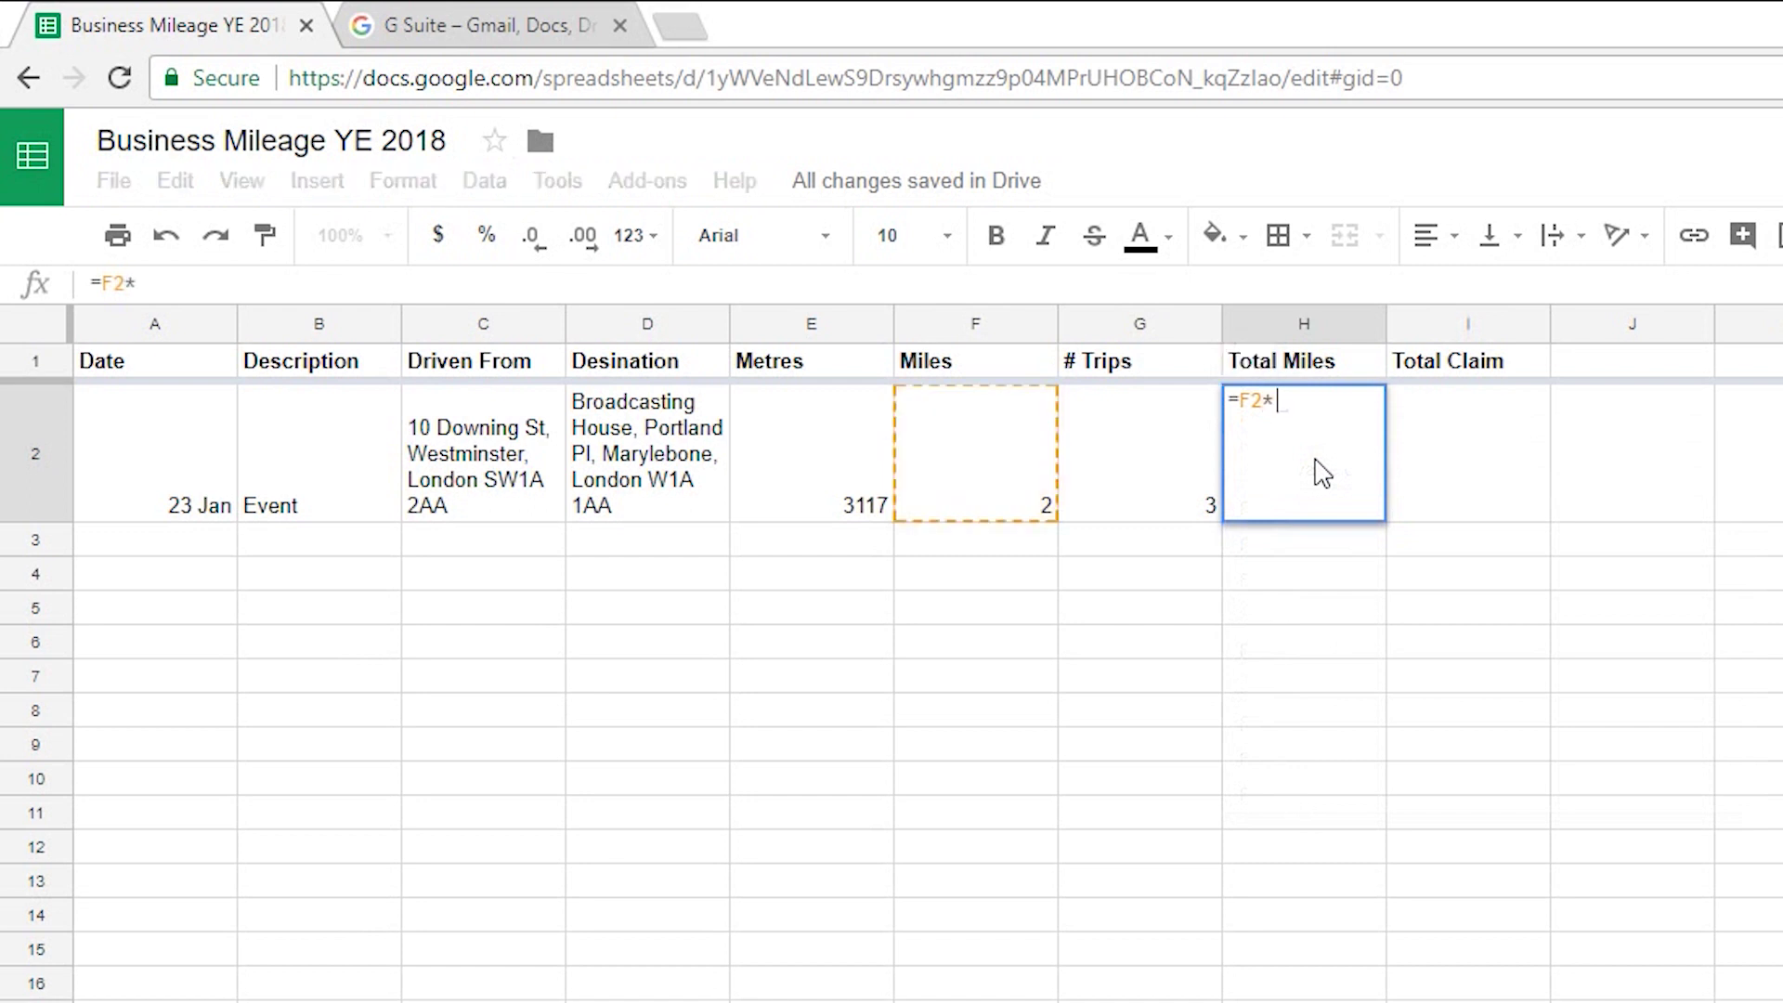
text(G2)
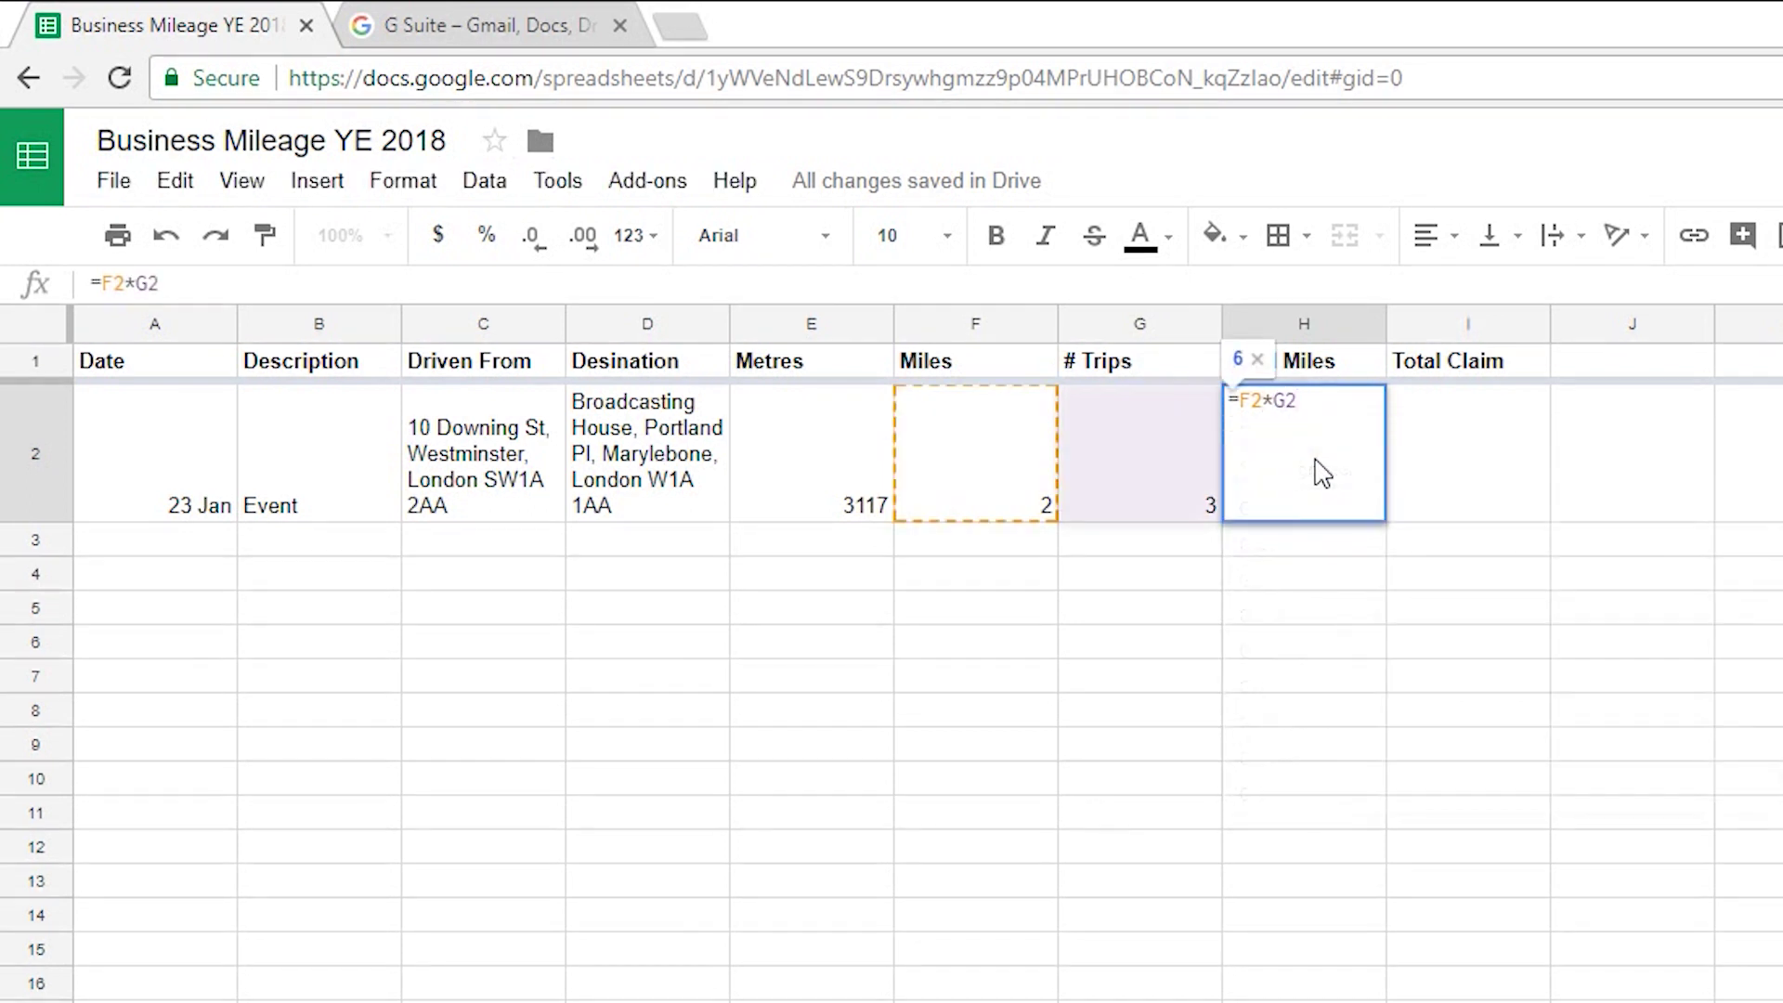
key(Return)
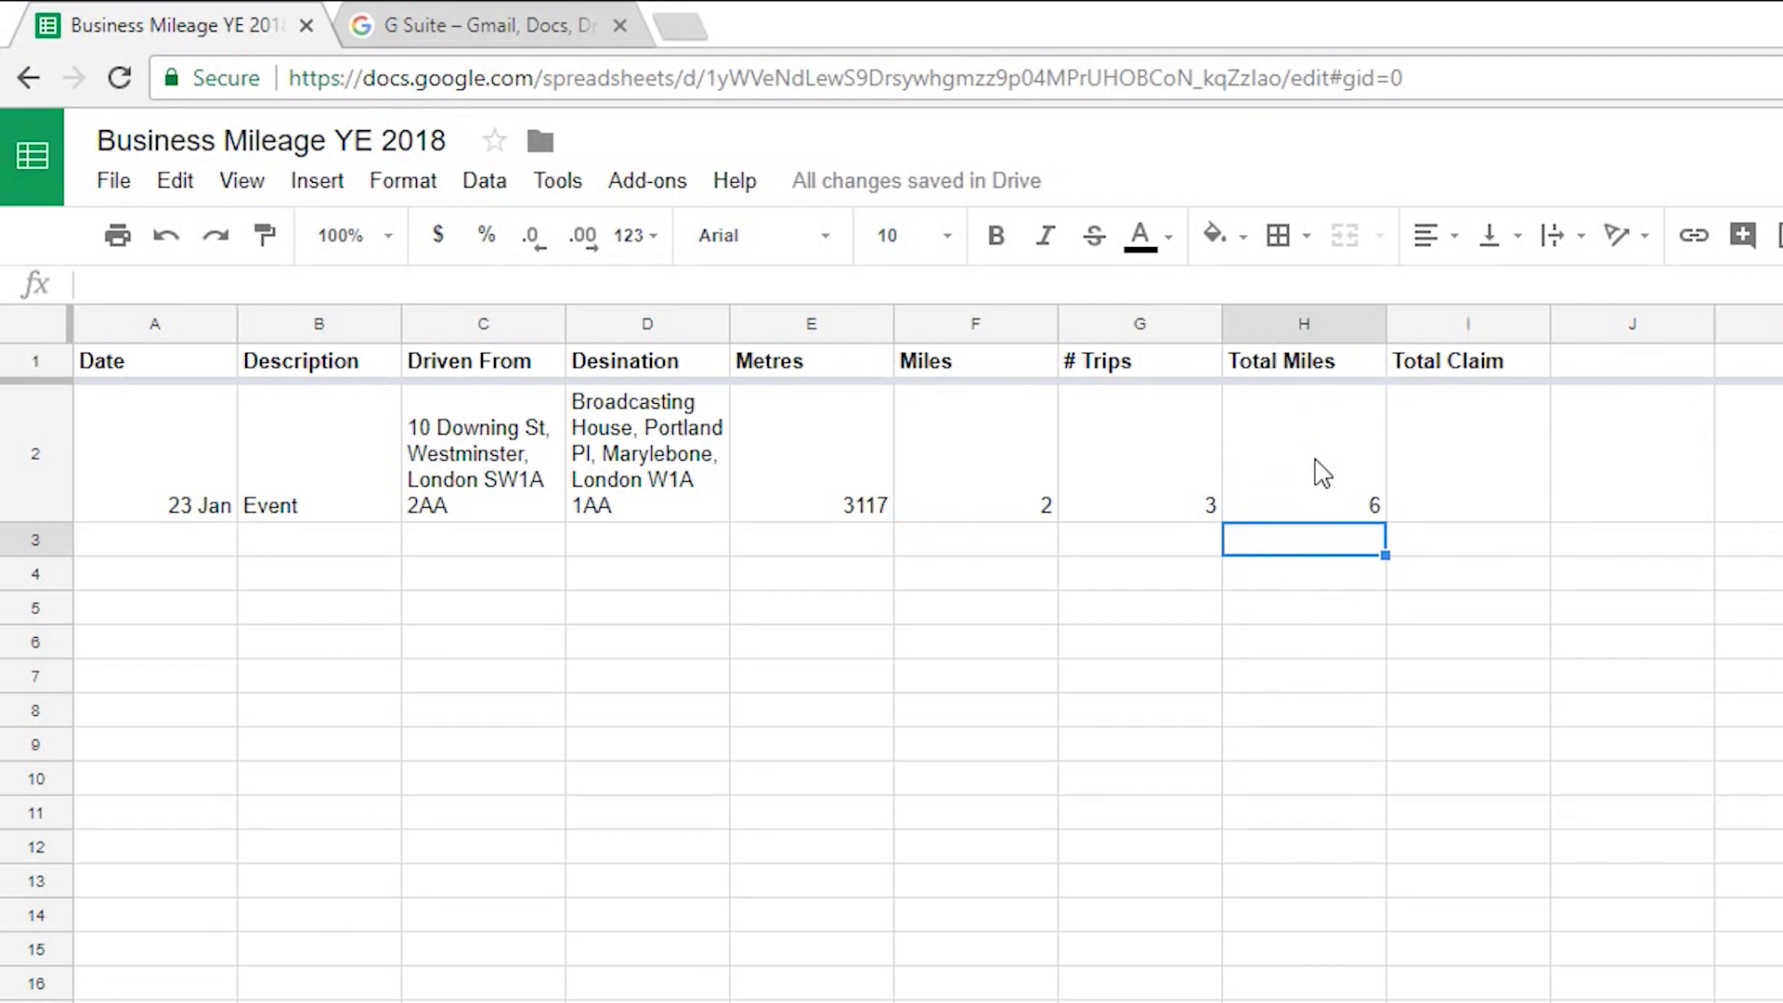
Step: Enter =H2*0.45 in I2, giving a row 2 Total Claim of 2.7
click(1490, 448)
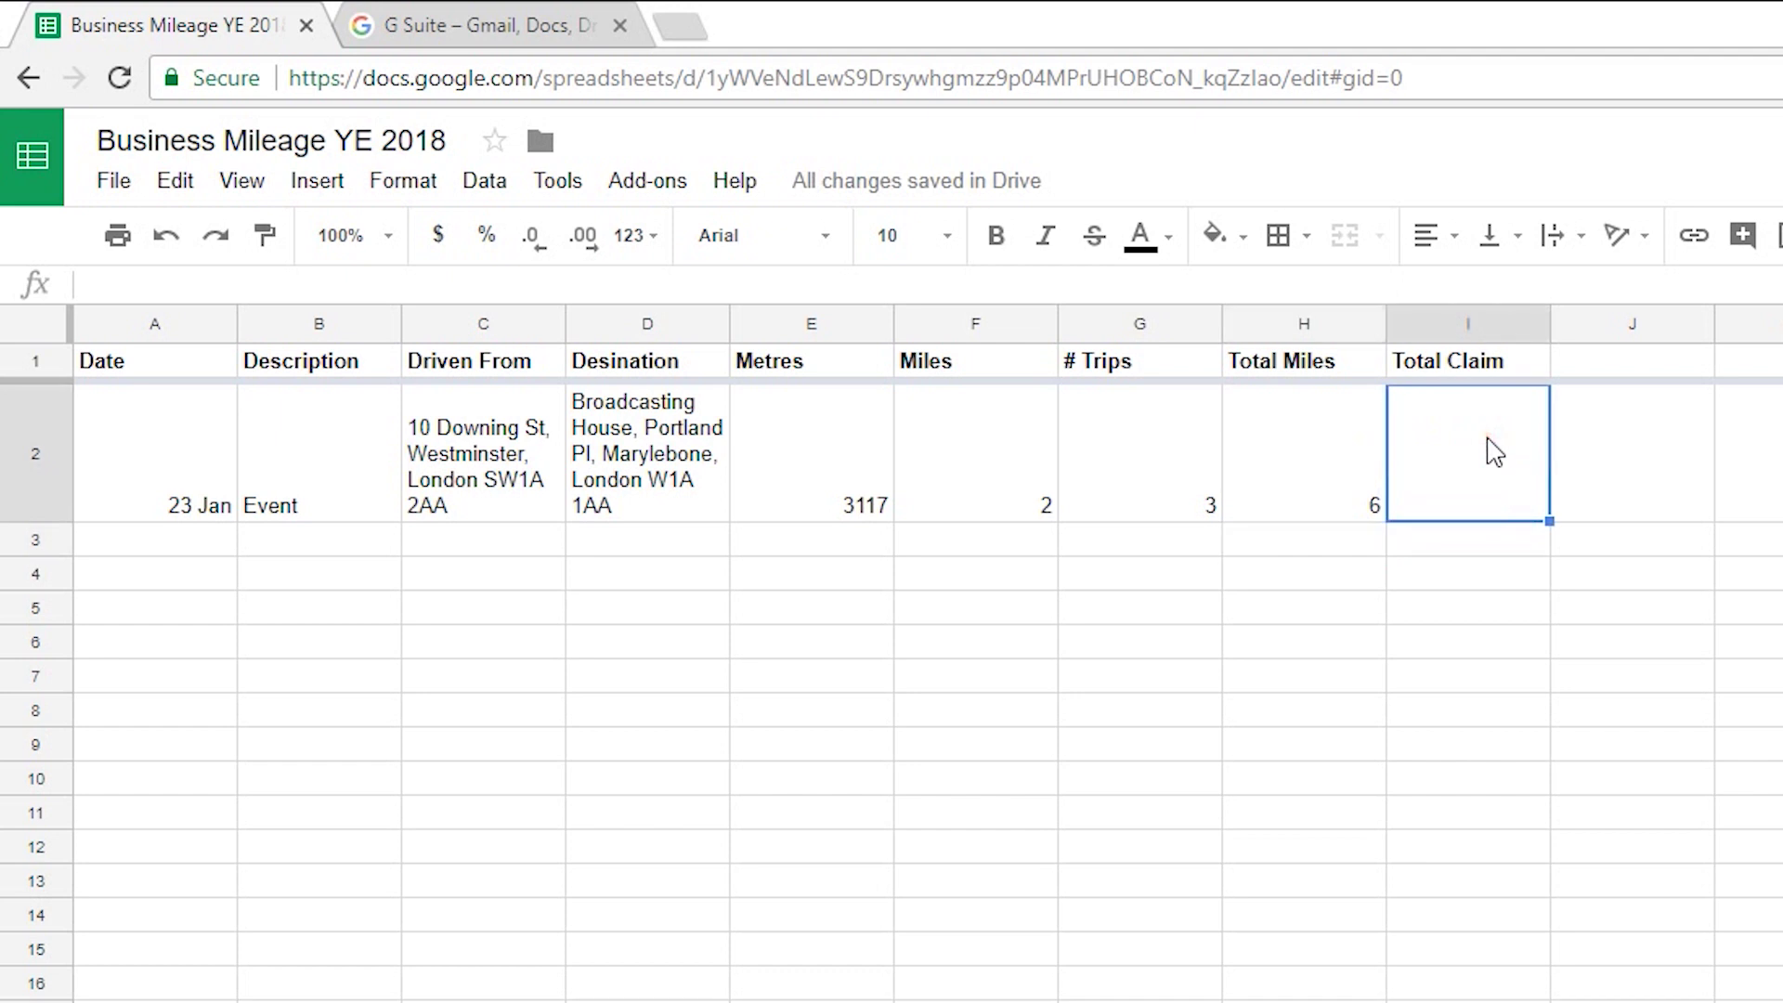
text(=)
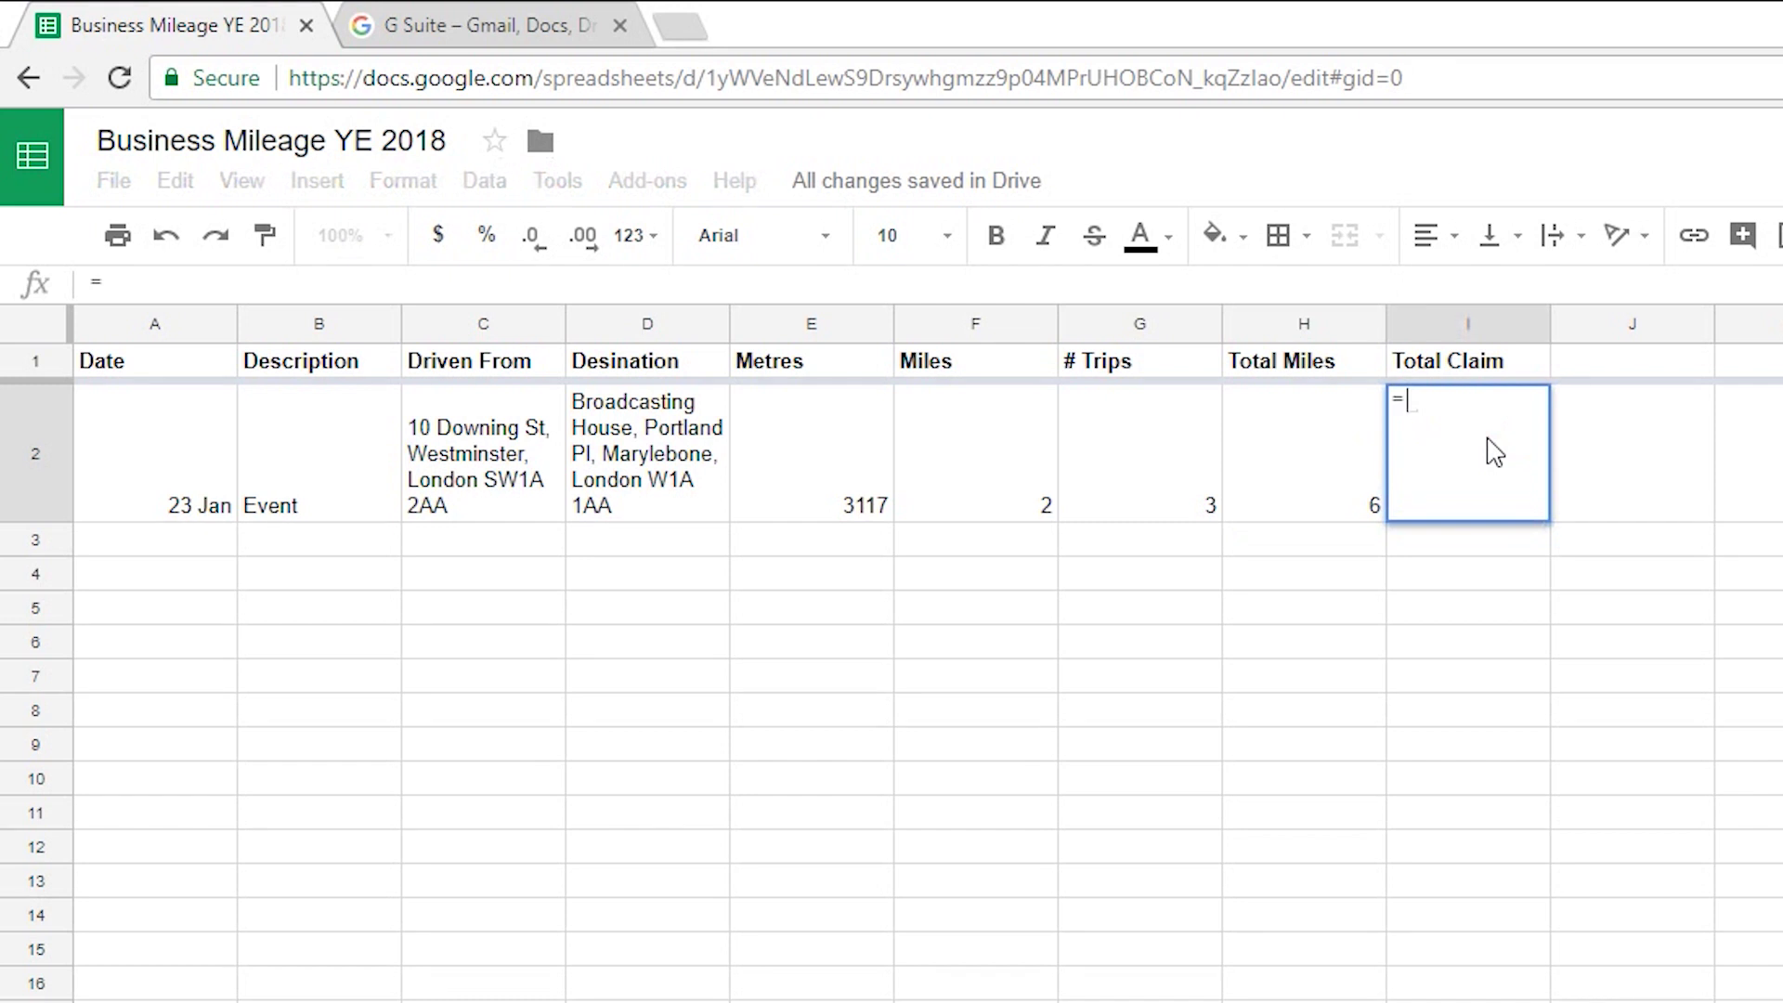
text(H2*)
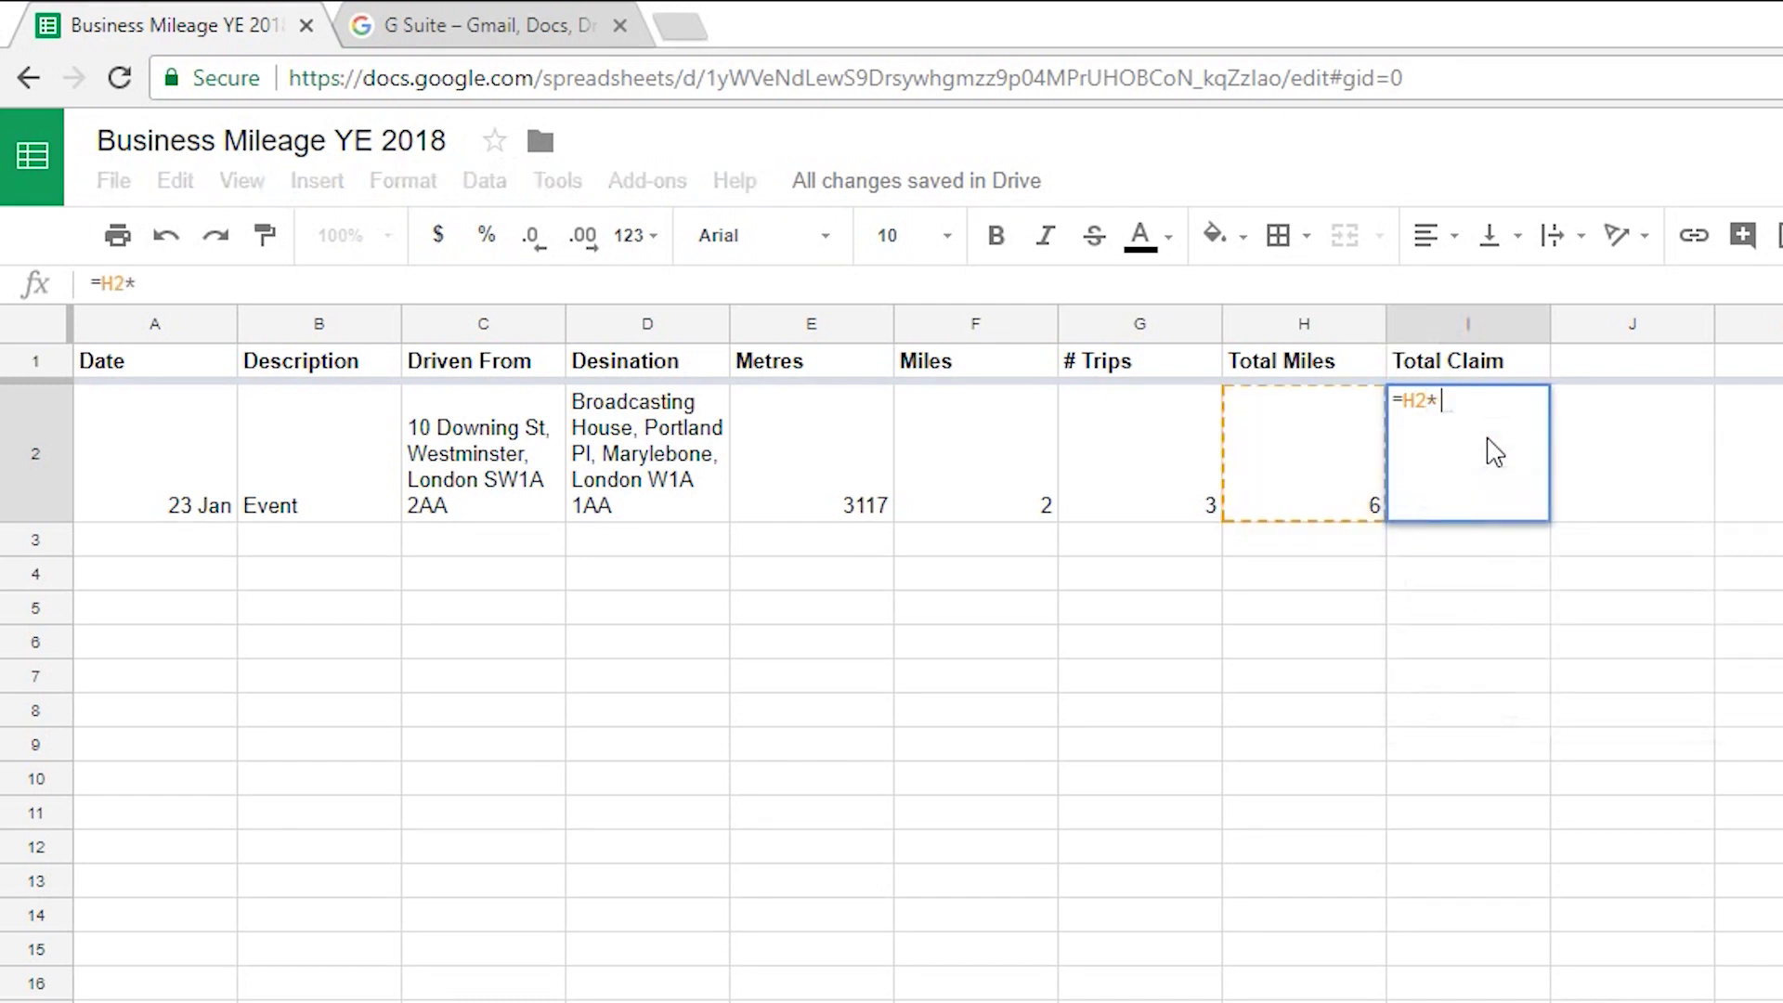
text(0.45)
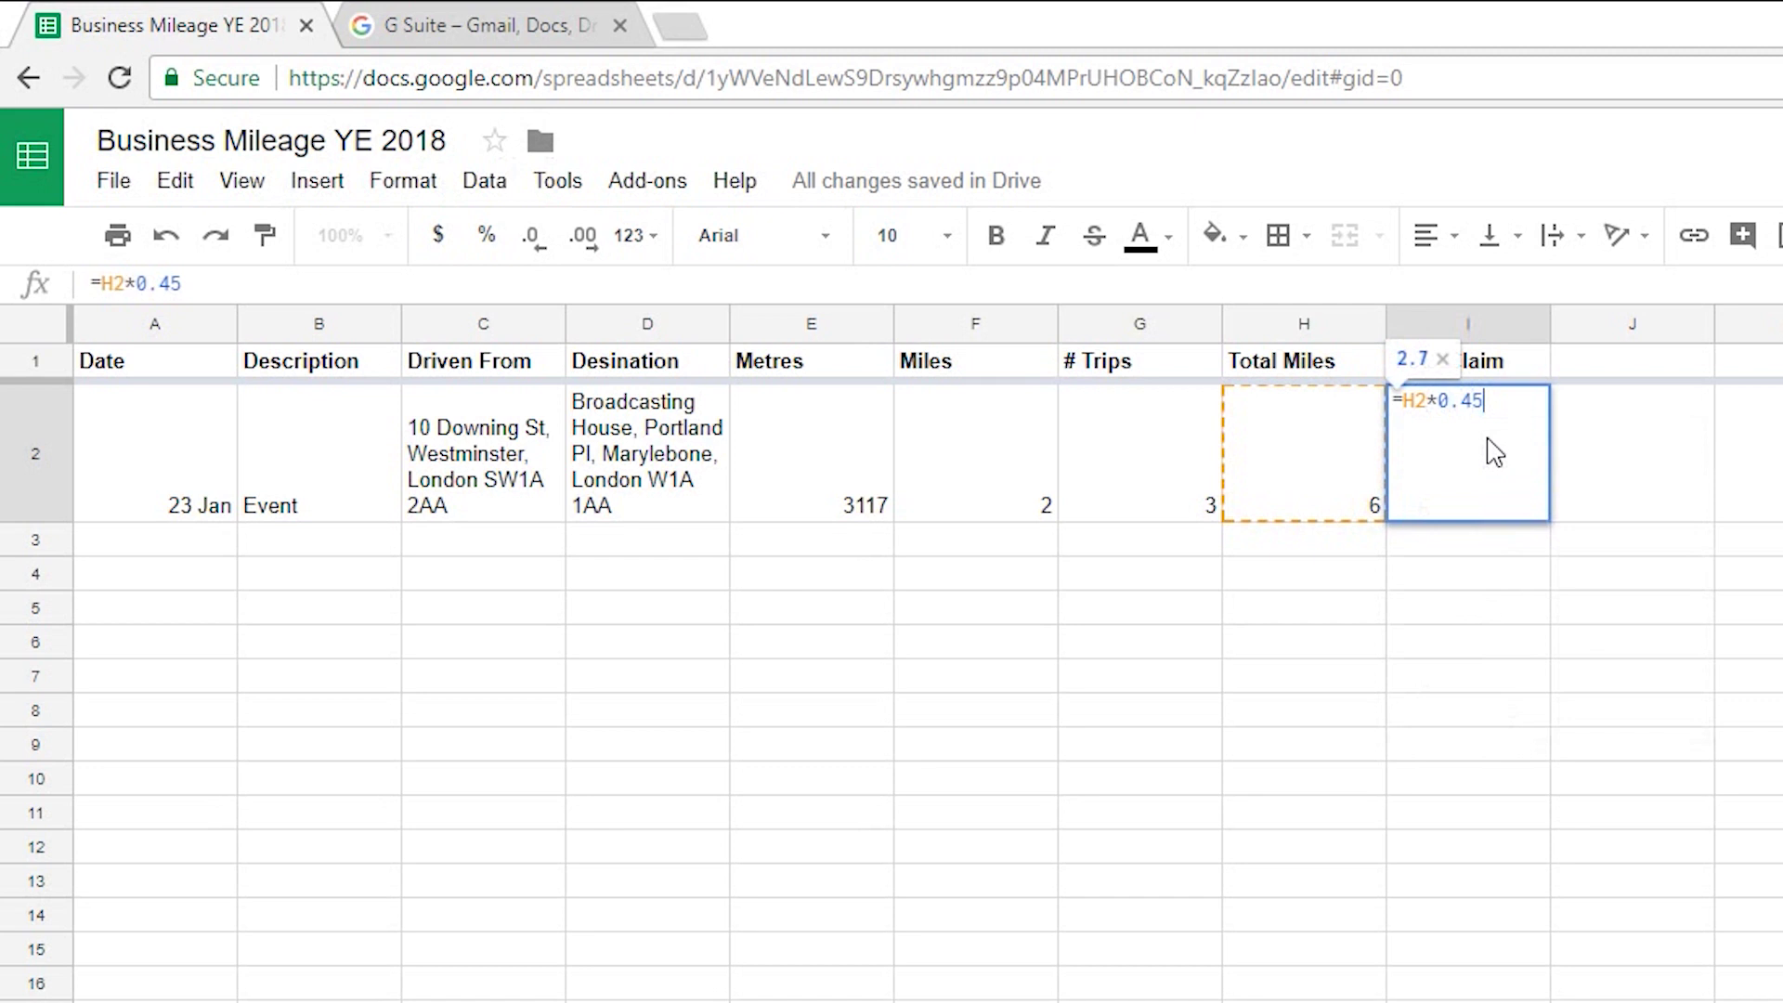
key(Return)
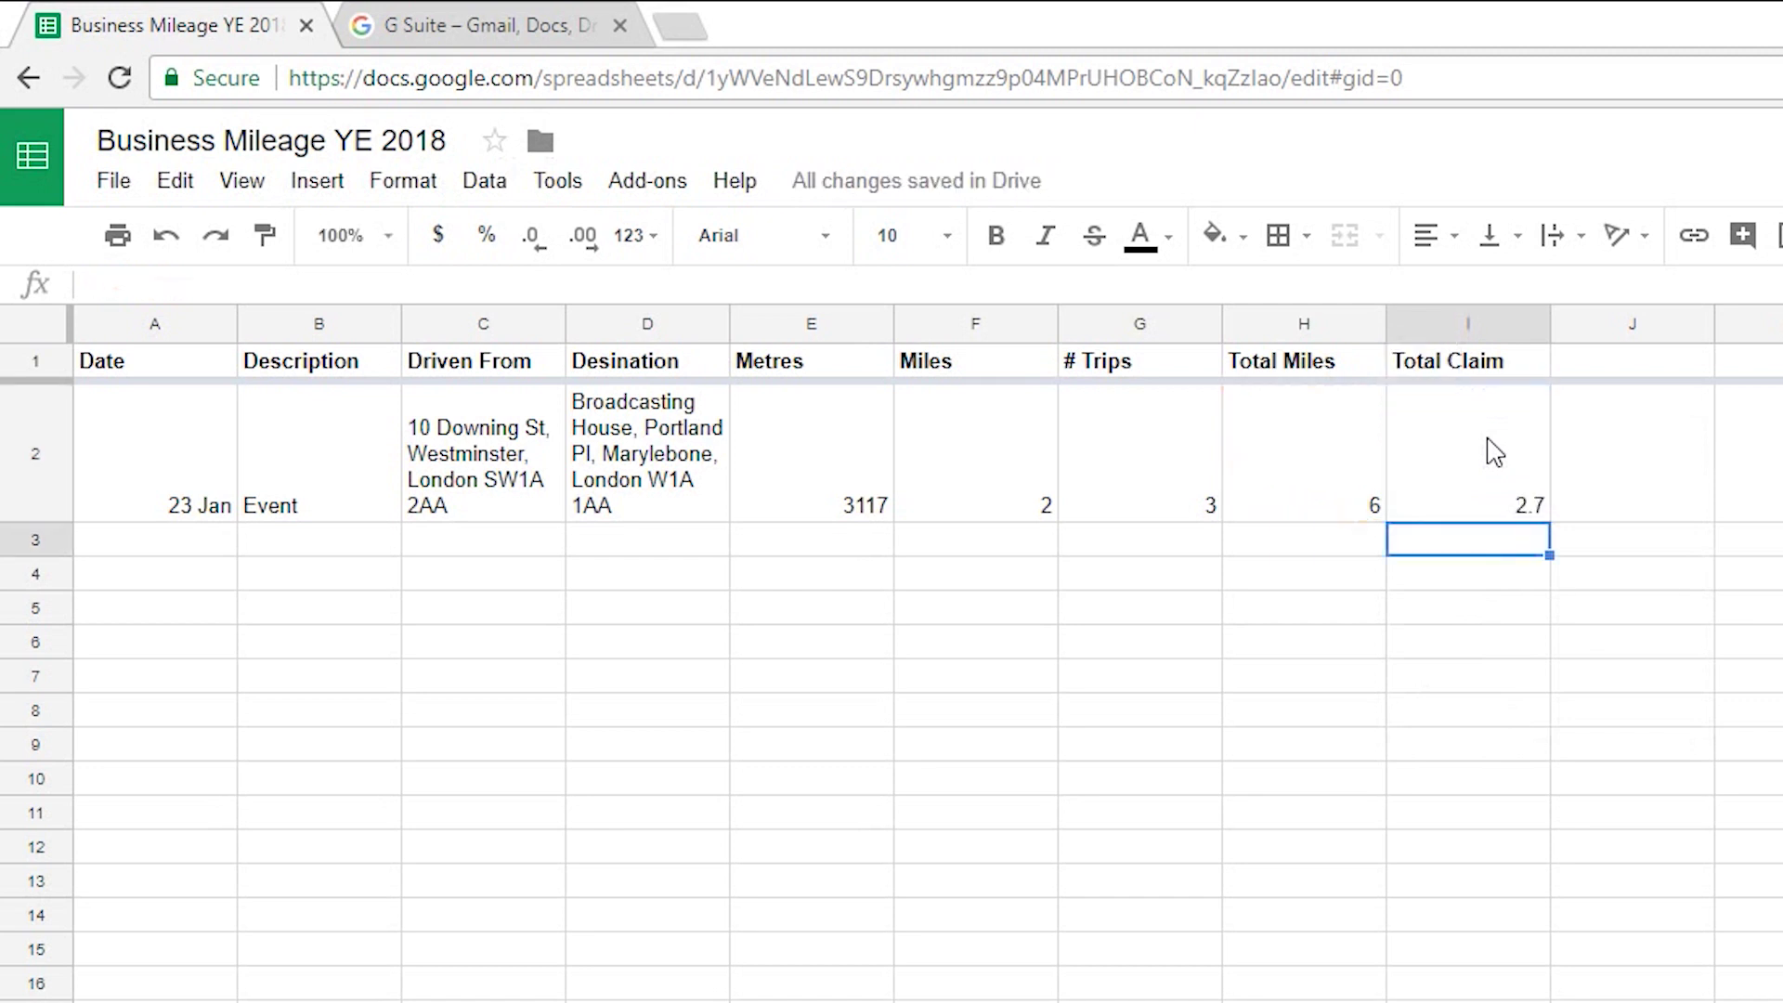
Step: Apply £ currency formatting to column I so the first claim reads £2.70
click(1439, 325)
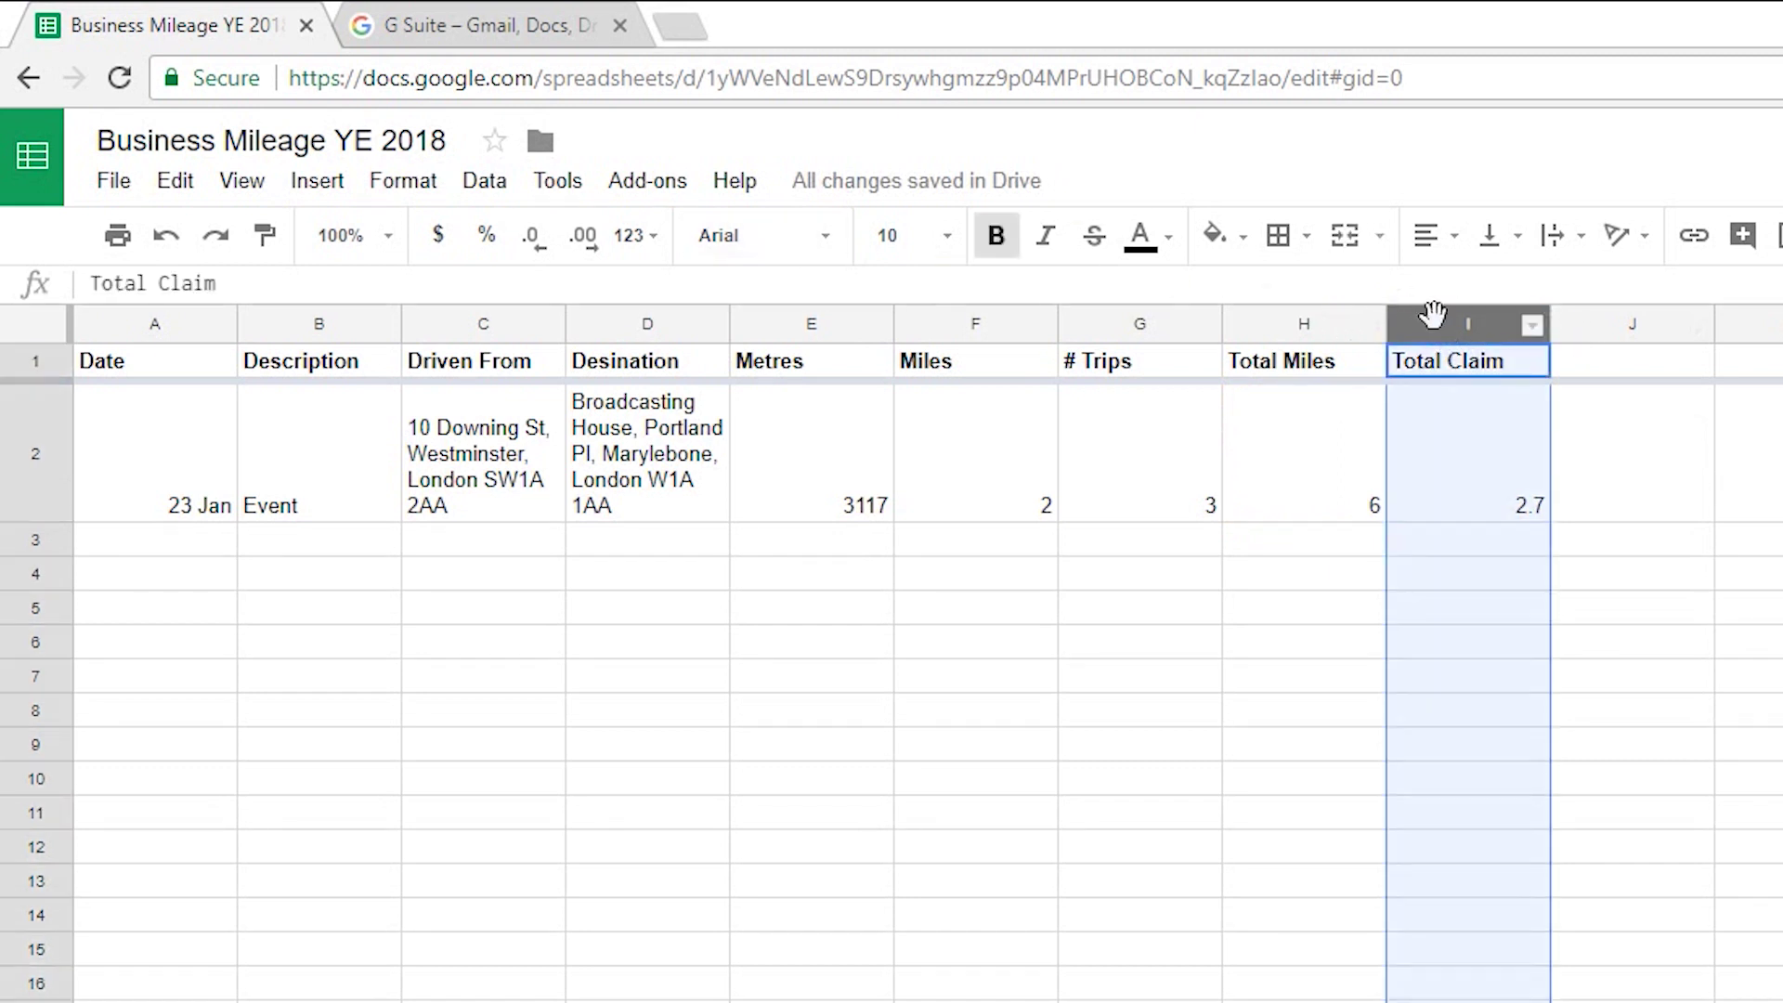
click(405, 183)
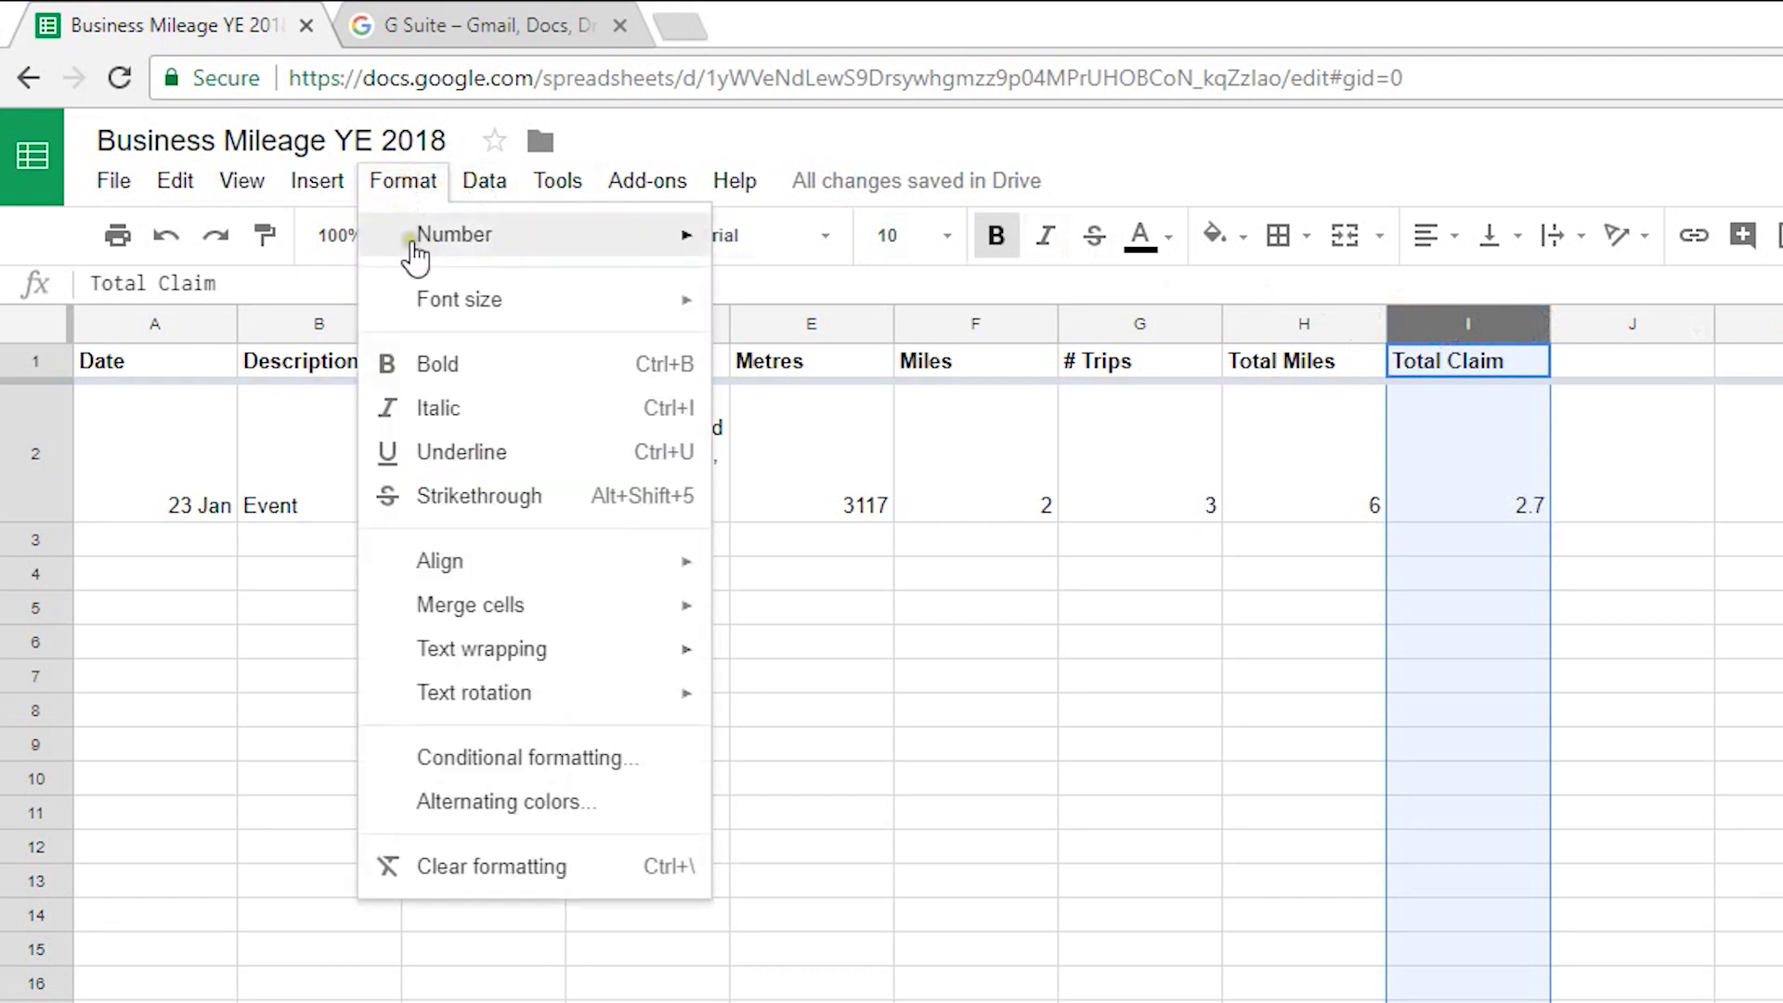
mouse_move(415, 256)
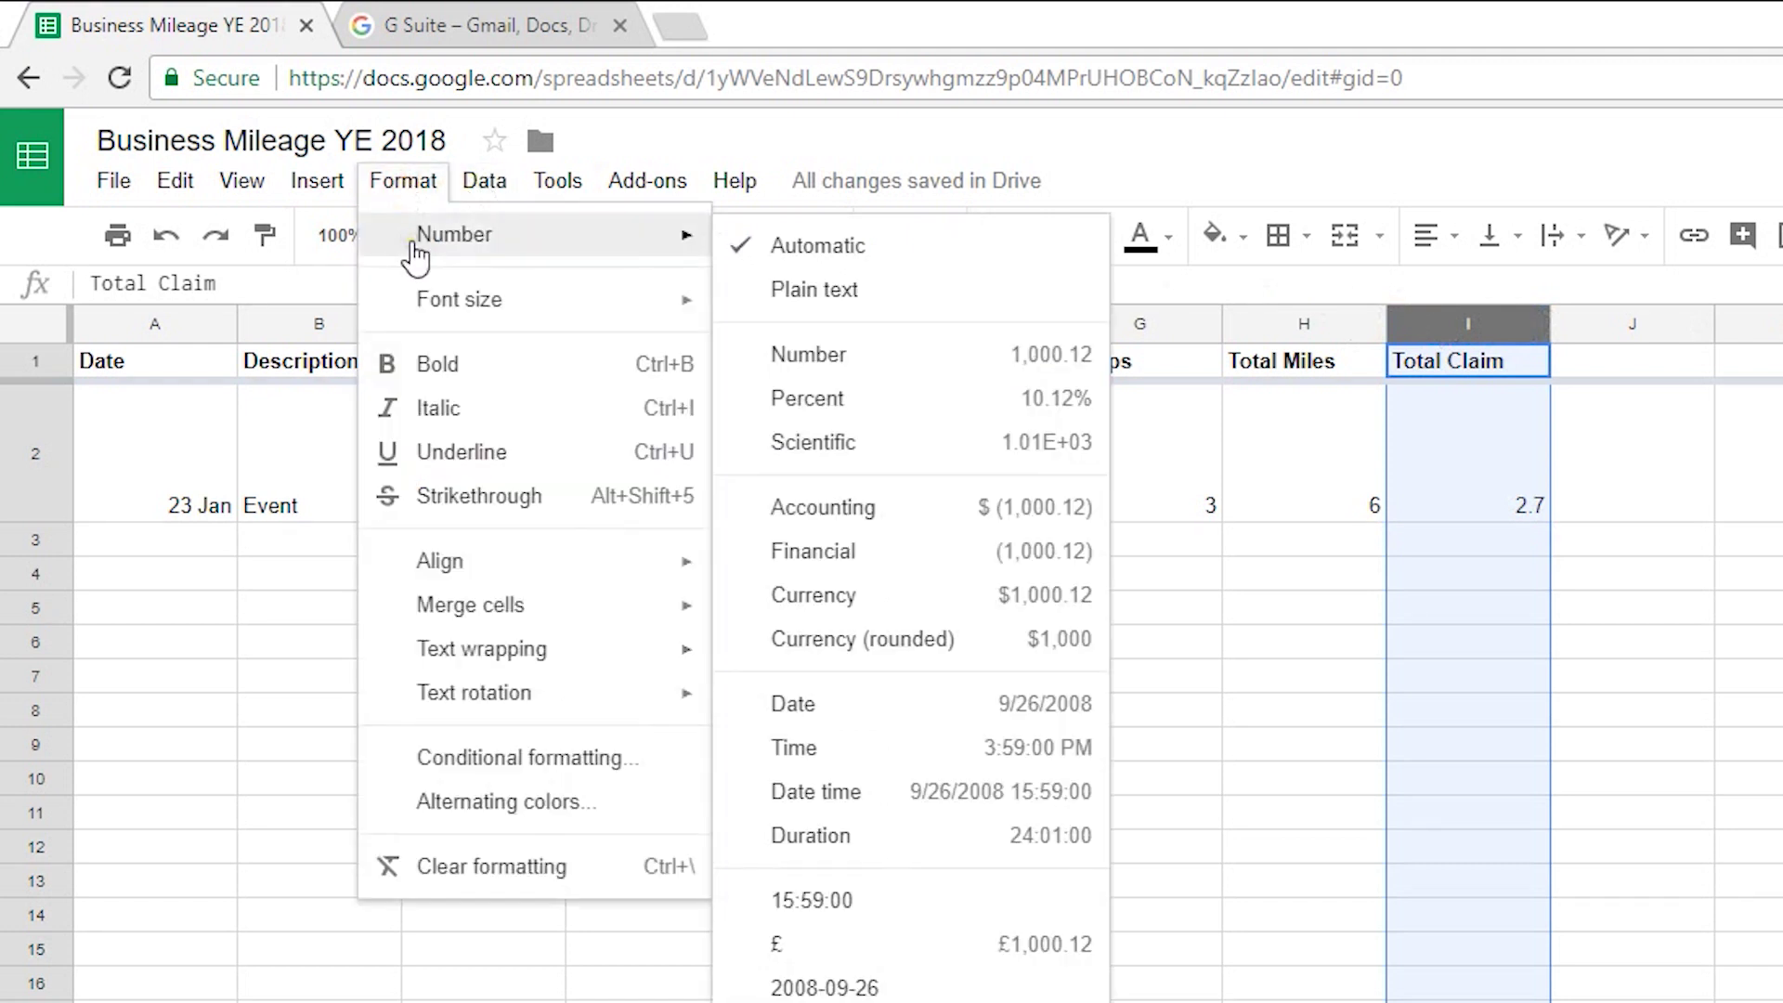
click(840, 947)
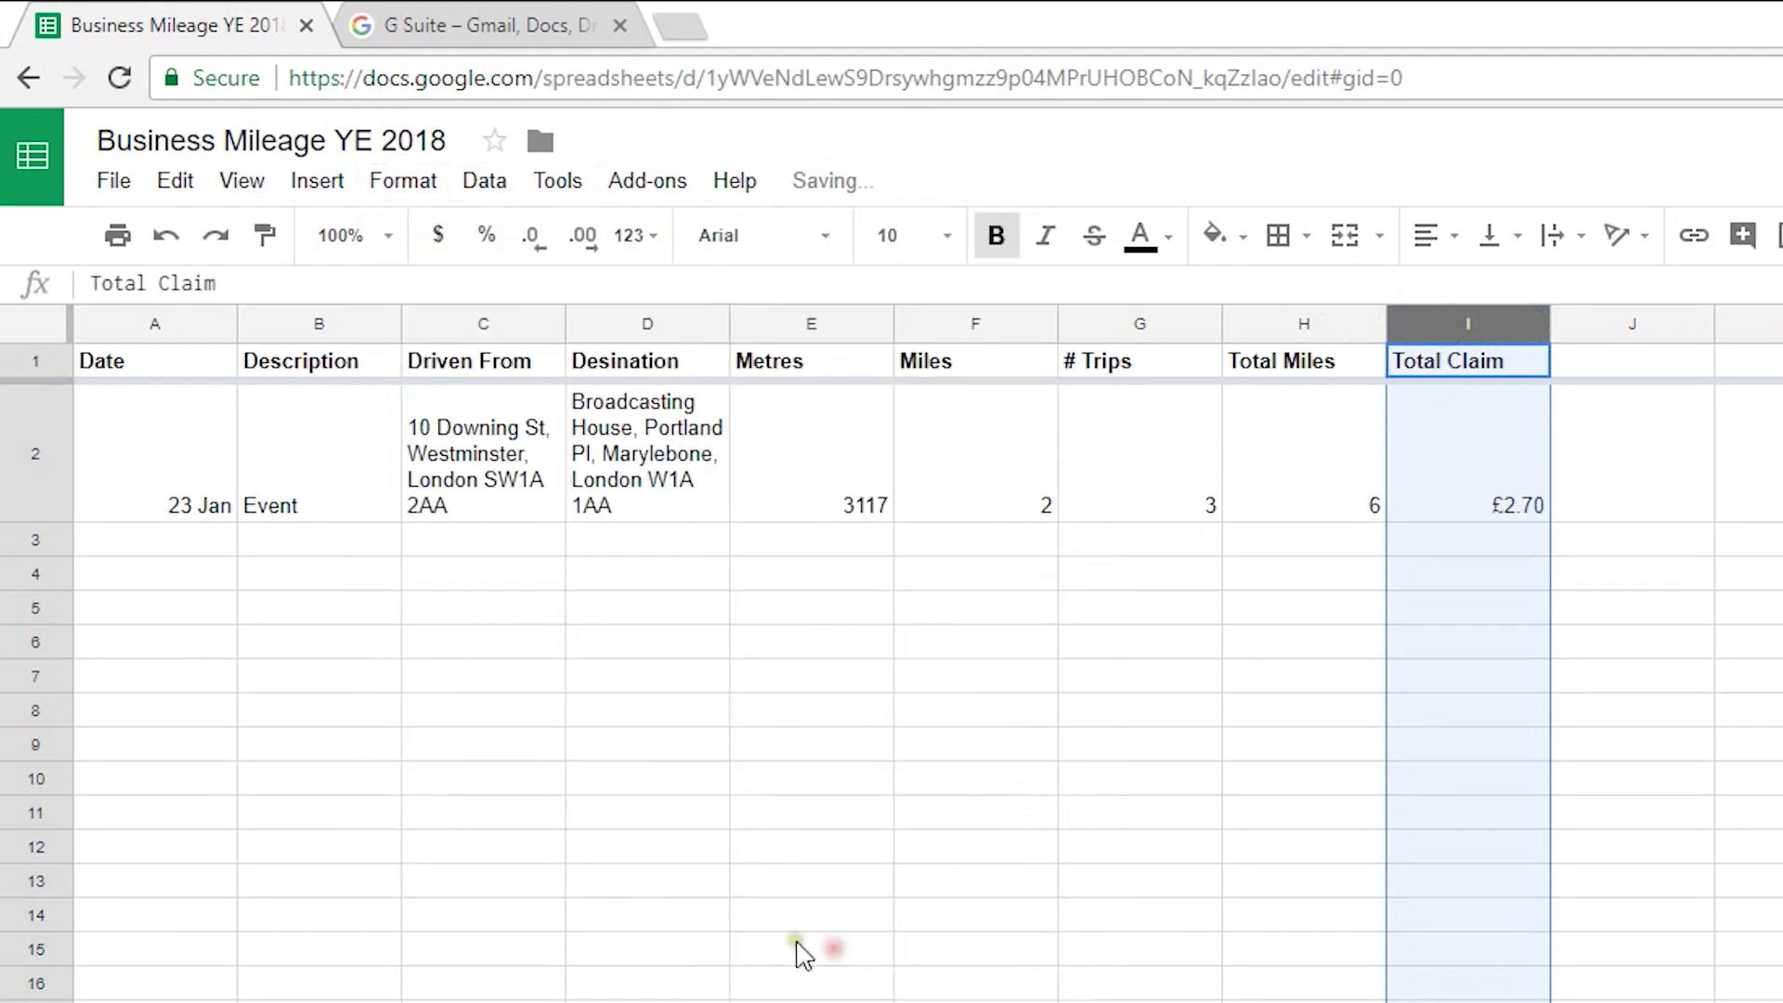
click(1580, 543)
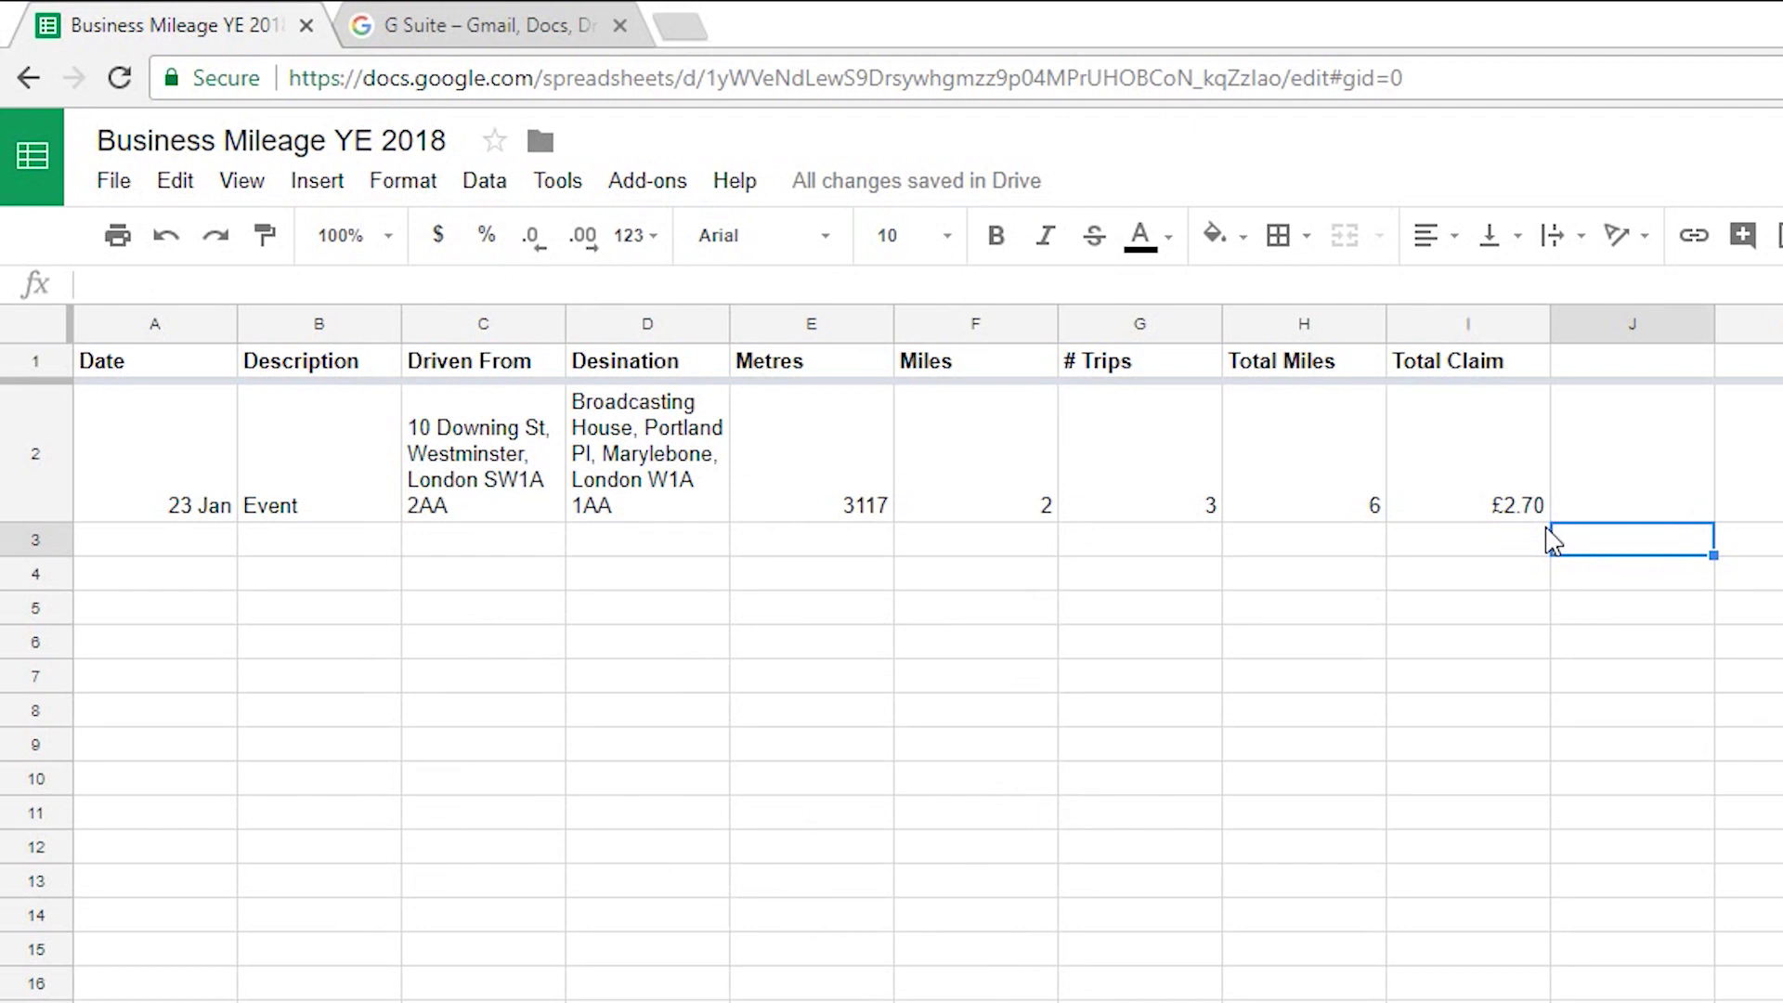
Step: Enter 24 Jan in A3 and 'Something Else' in B3
click(188, 545)
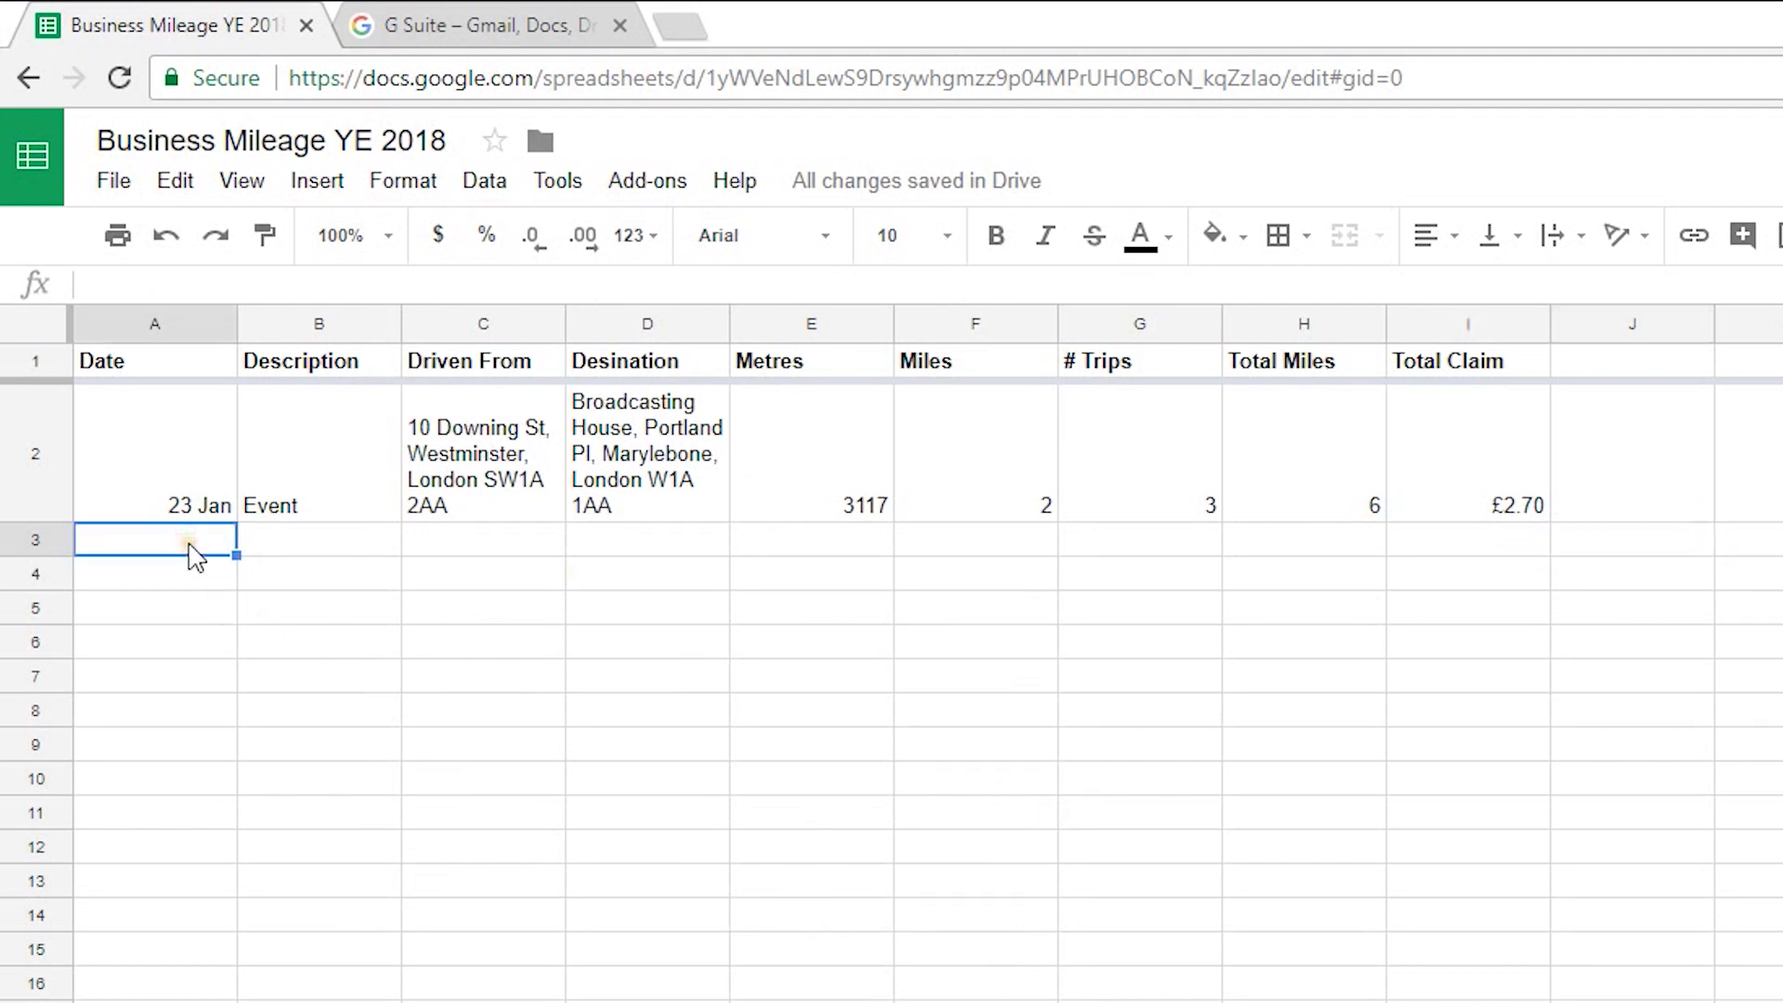
text(24 Jan)
key(Return)
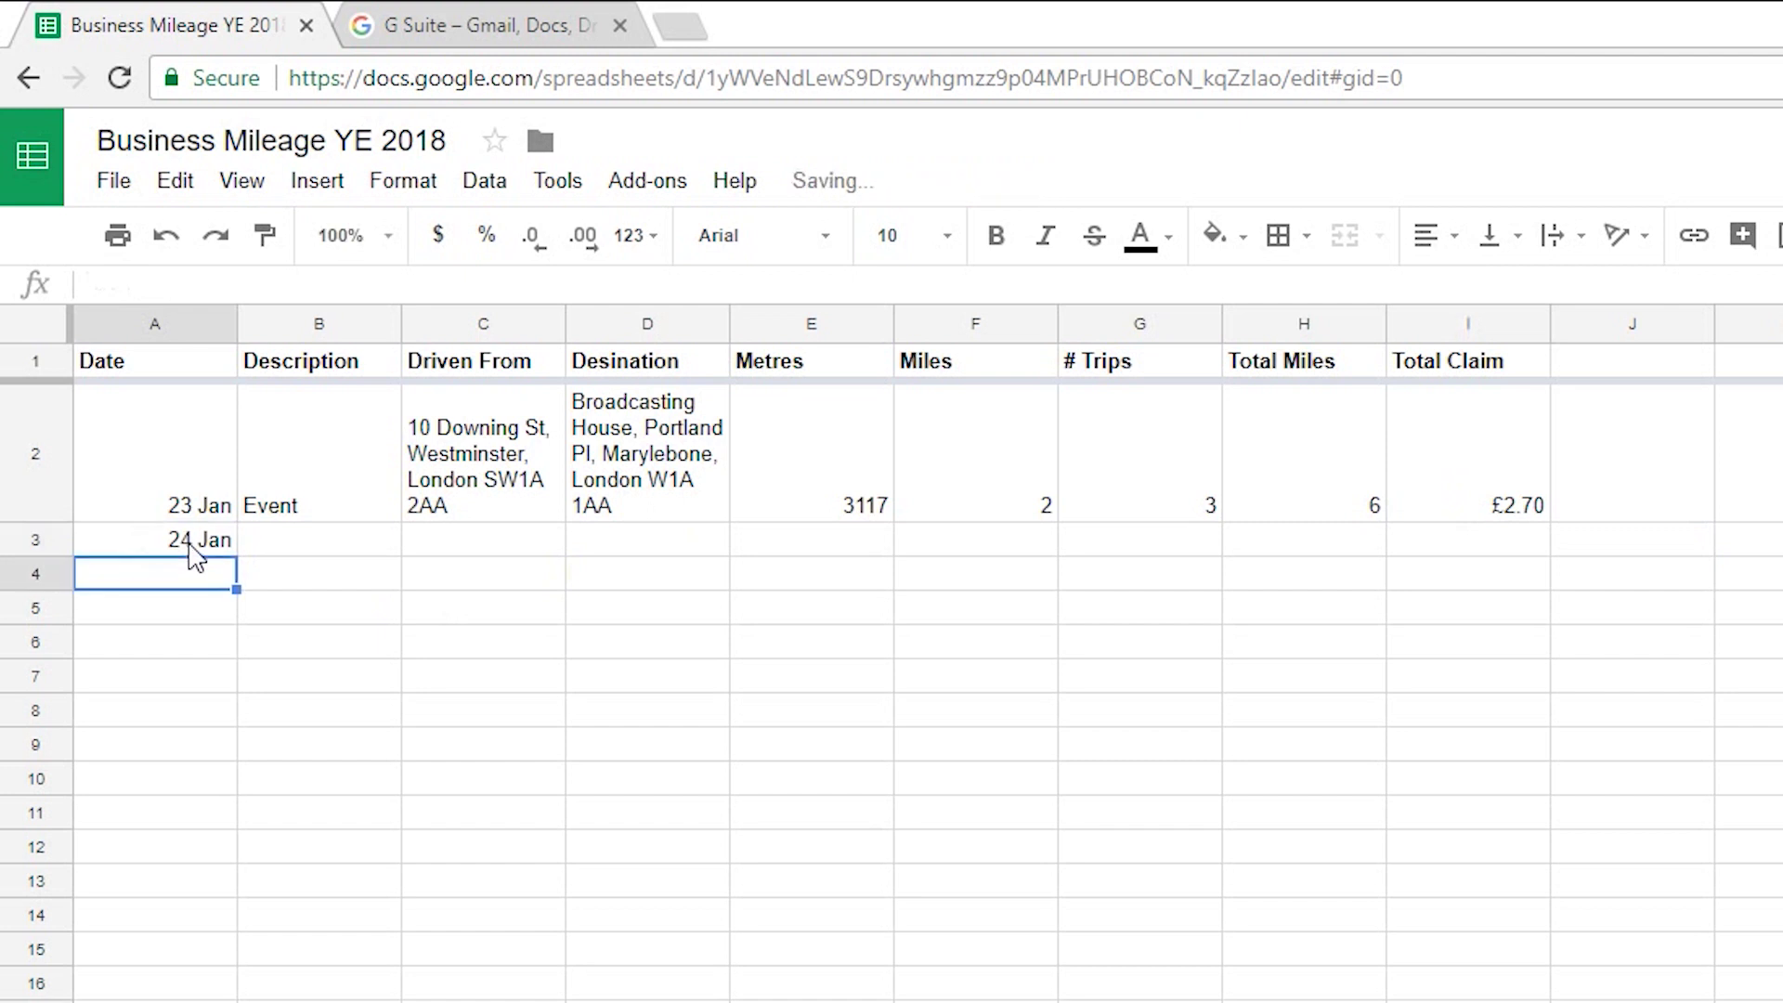
click(334, 549)
text(Something Else)
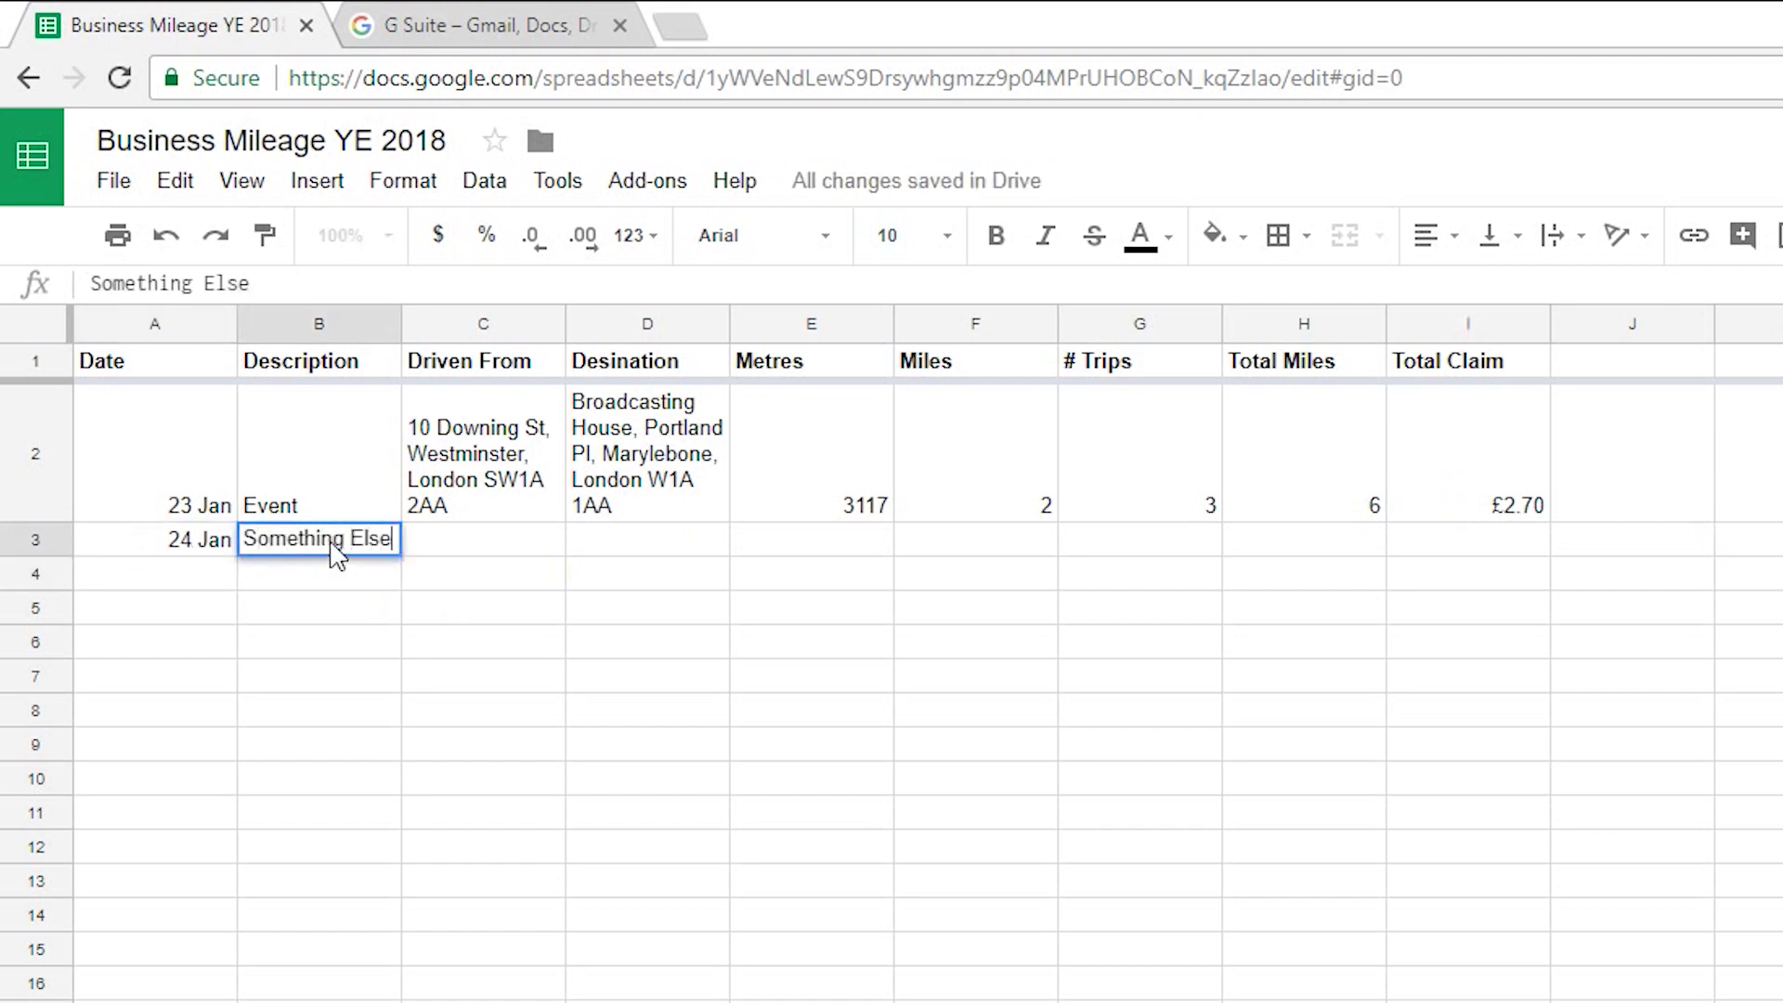
key(Return)
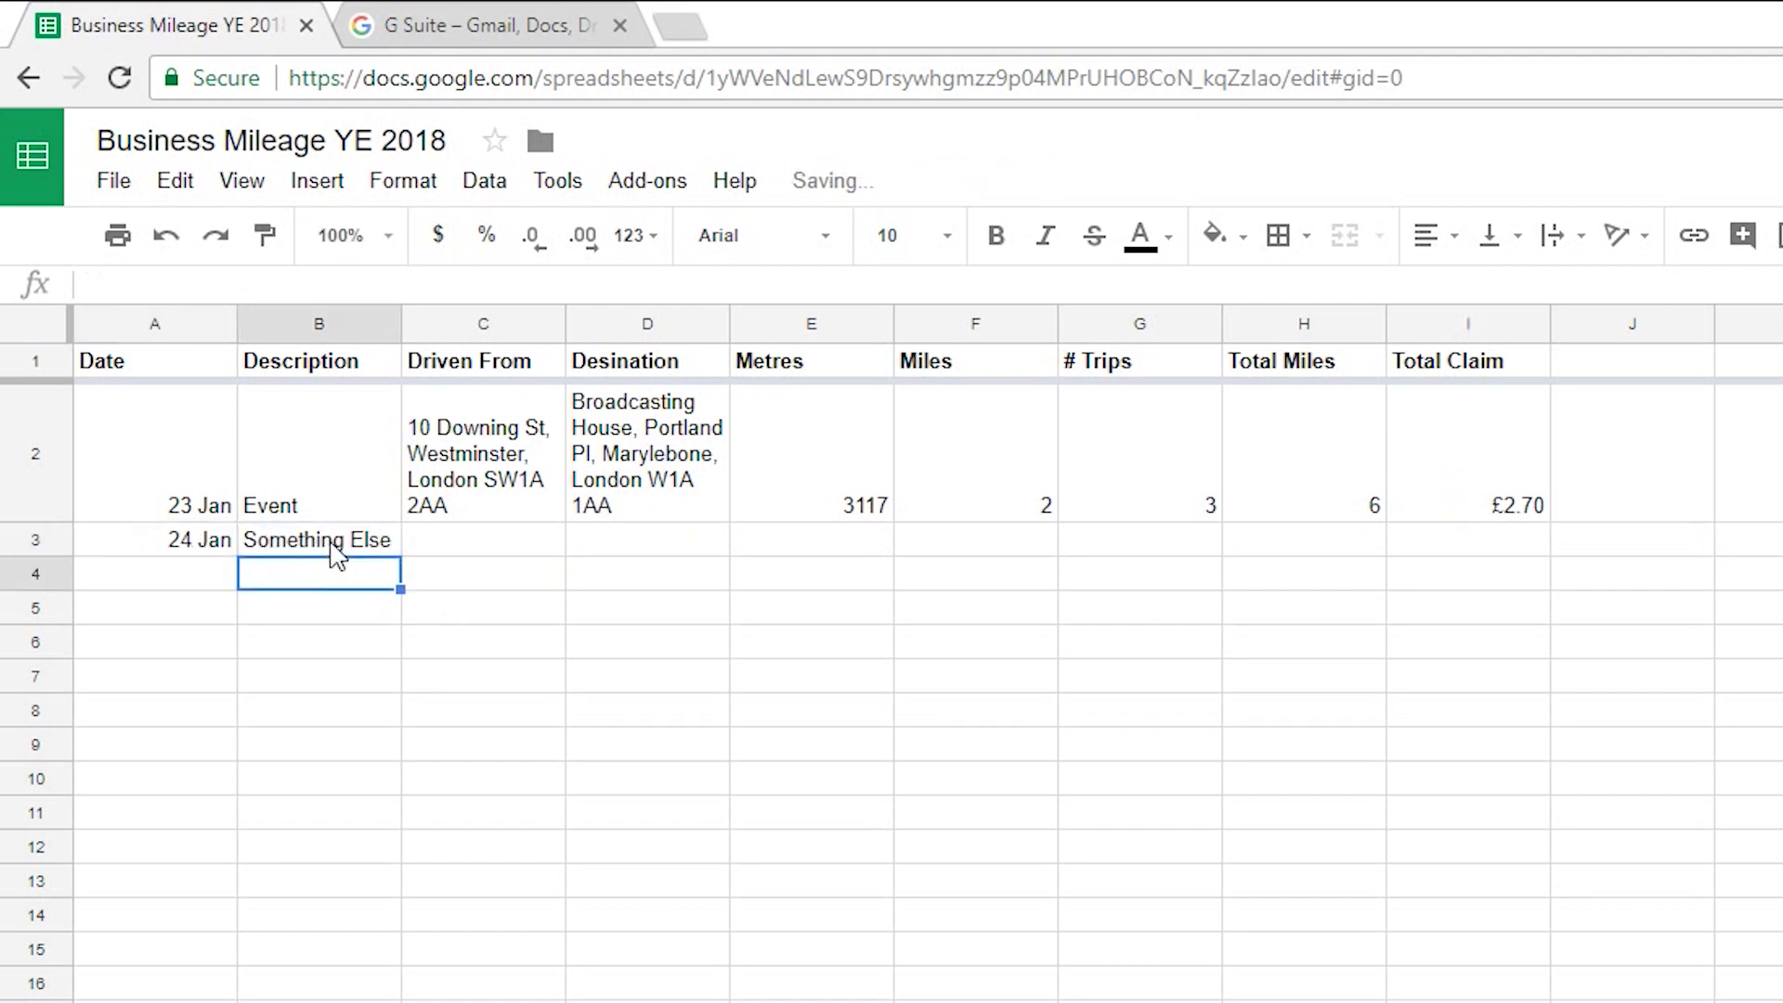
Step: Copy the 11 Downing St start address into C3 and paste the Horseferry Road destination into D3
click(536, 507)
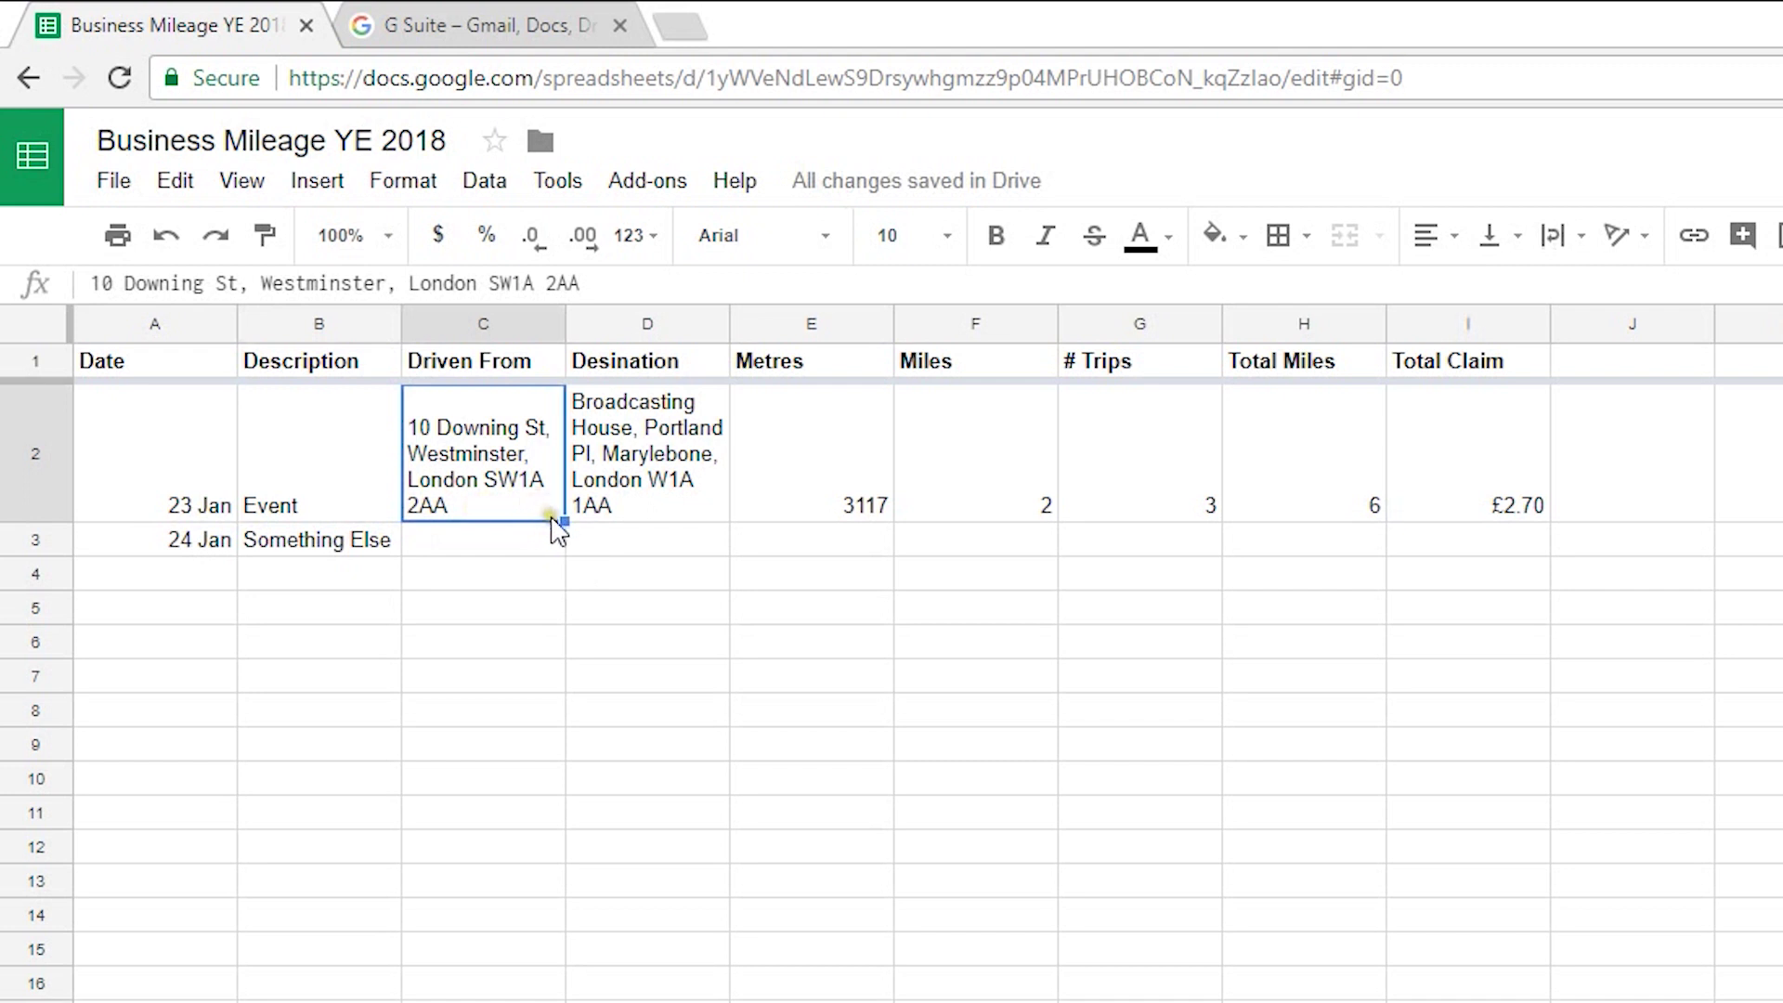
drag(560, 521, 563, 538)
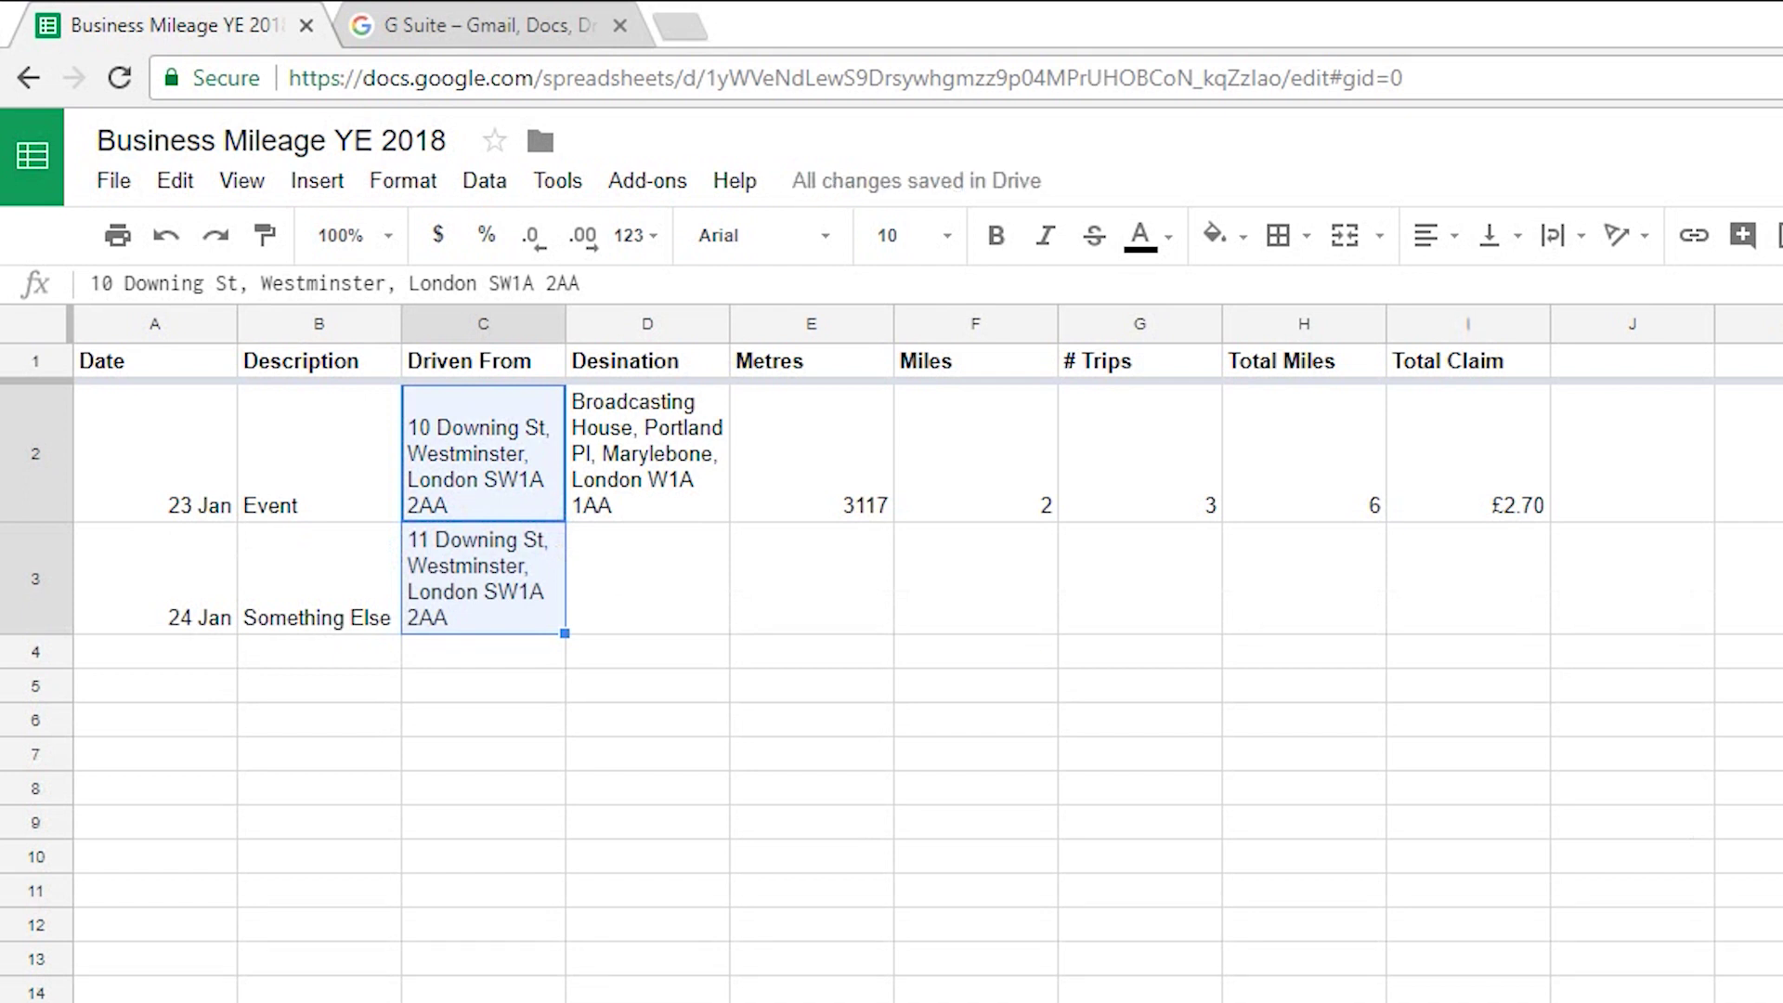
click(647, 586)
click(597, 283)
text(124 Horseferry Road, London, SW1P 2TX)
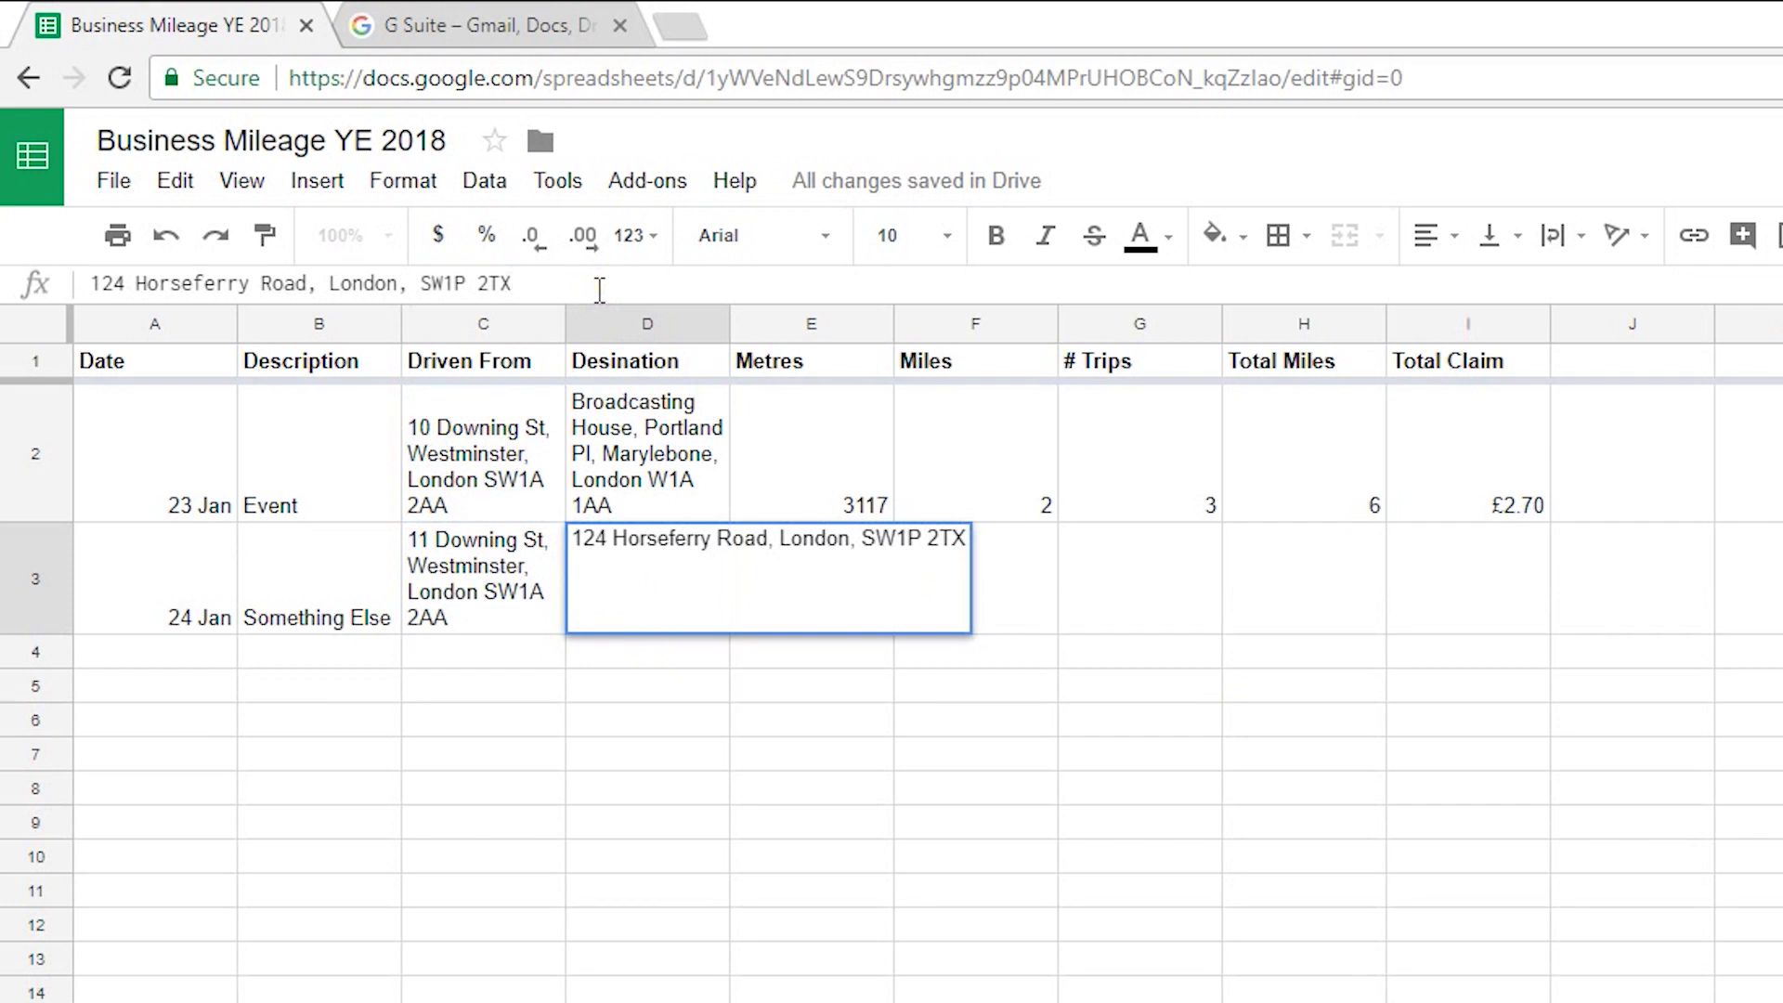
key(Return)
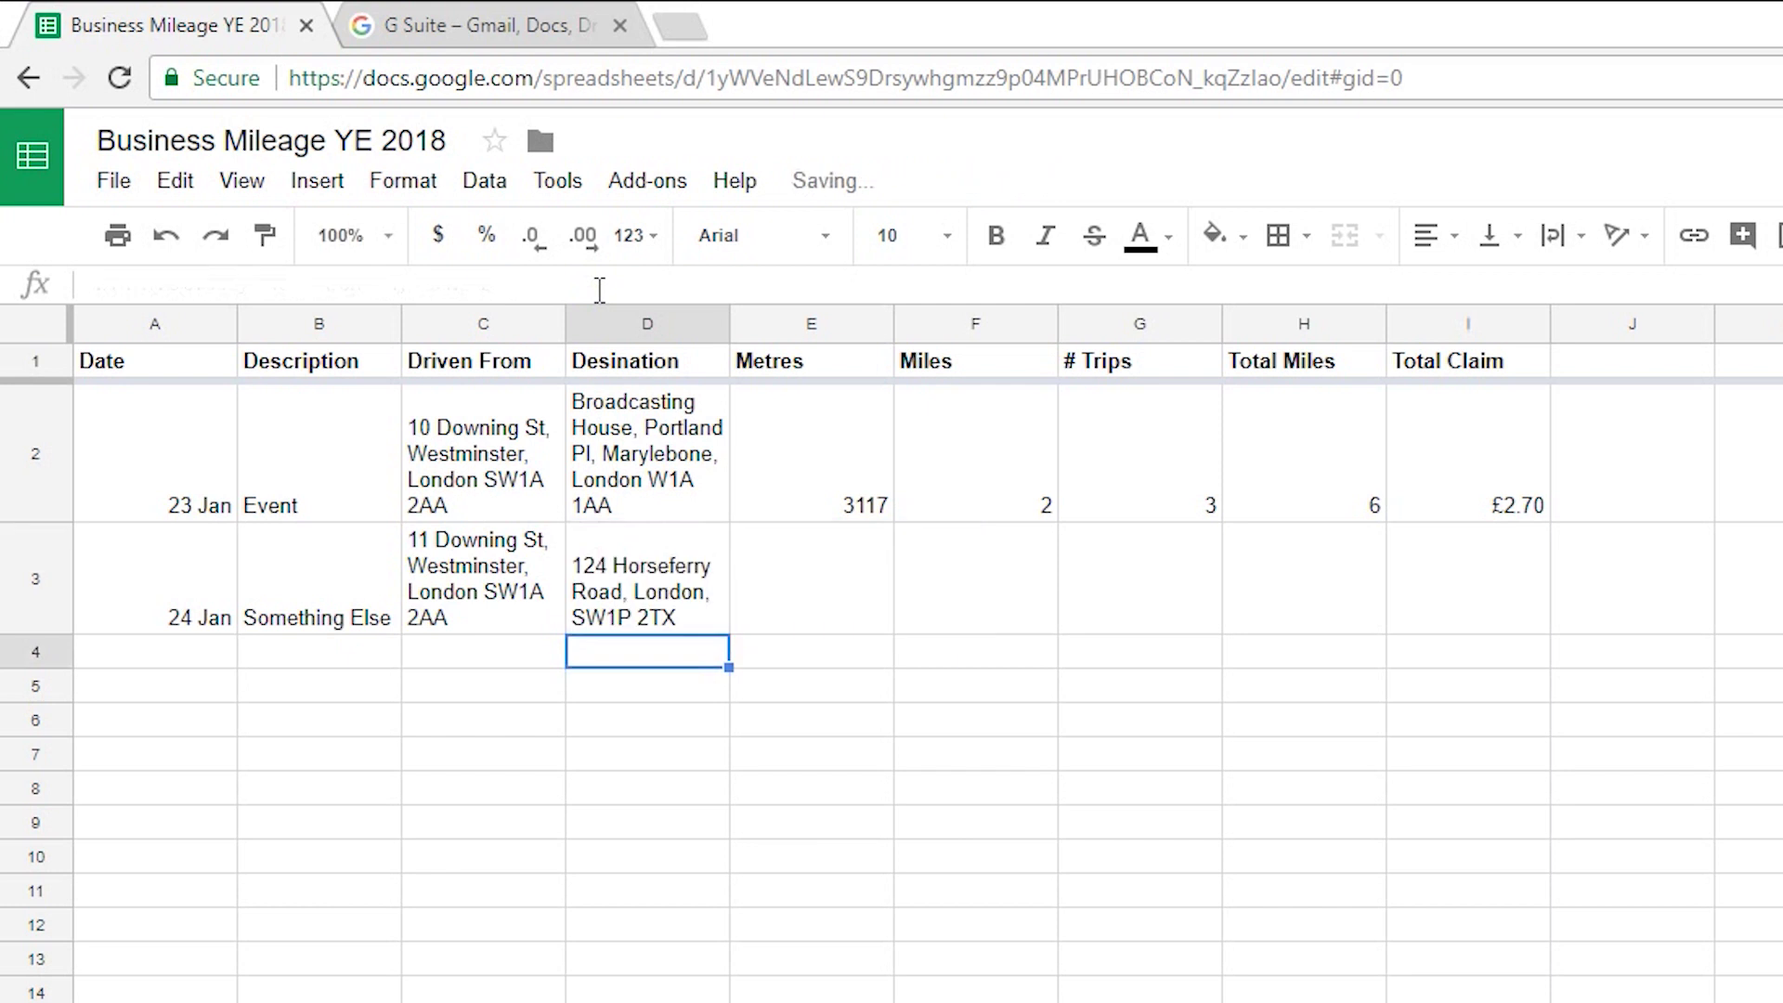
Step: Fill the metres and miles formulas down to row 3, giving 1325 metres and 0.9 miles
click(873, 506)
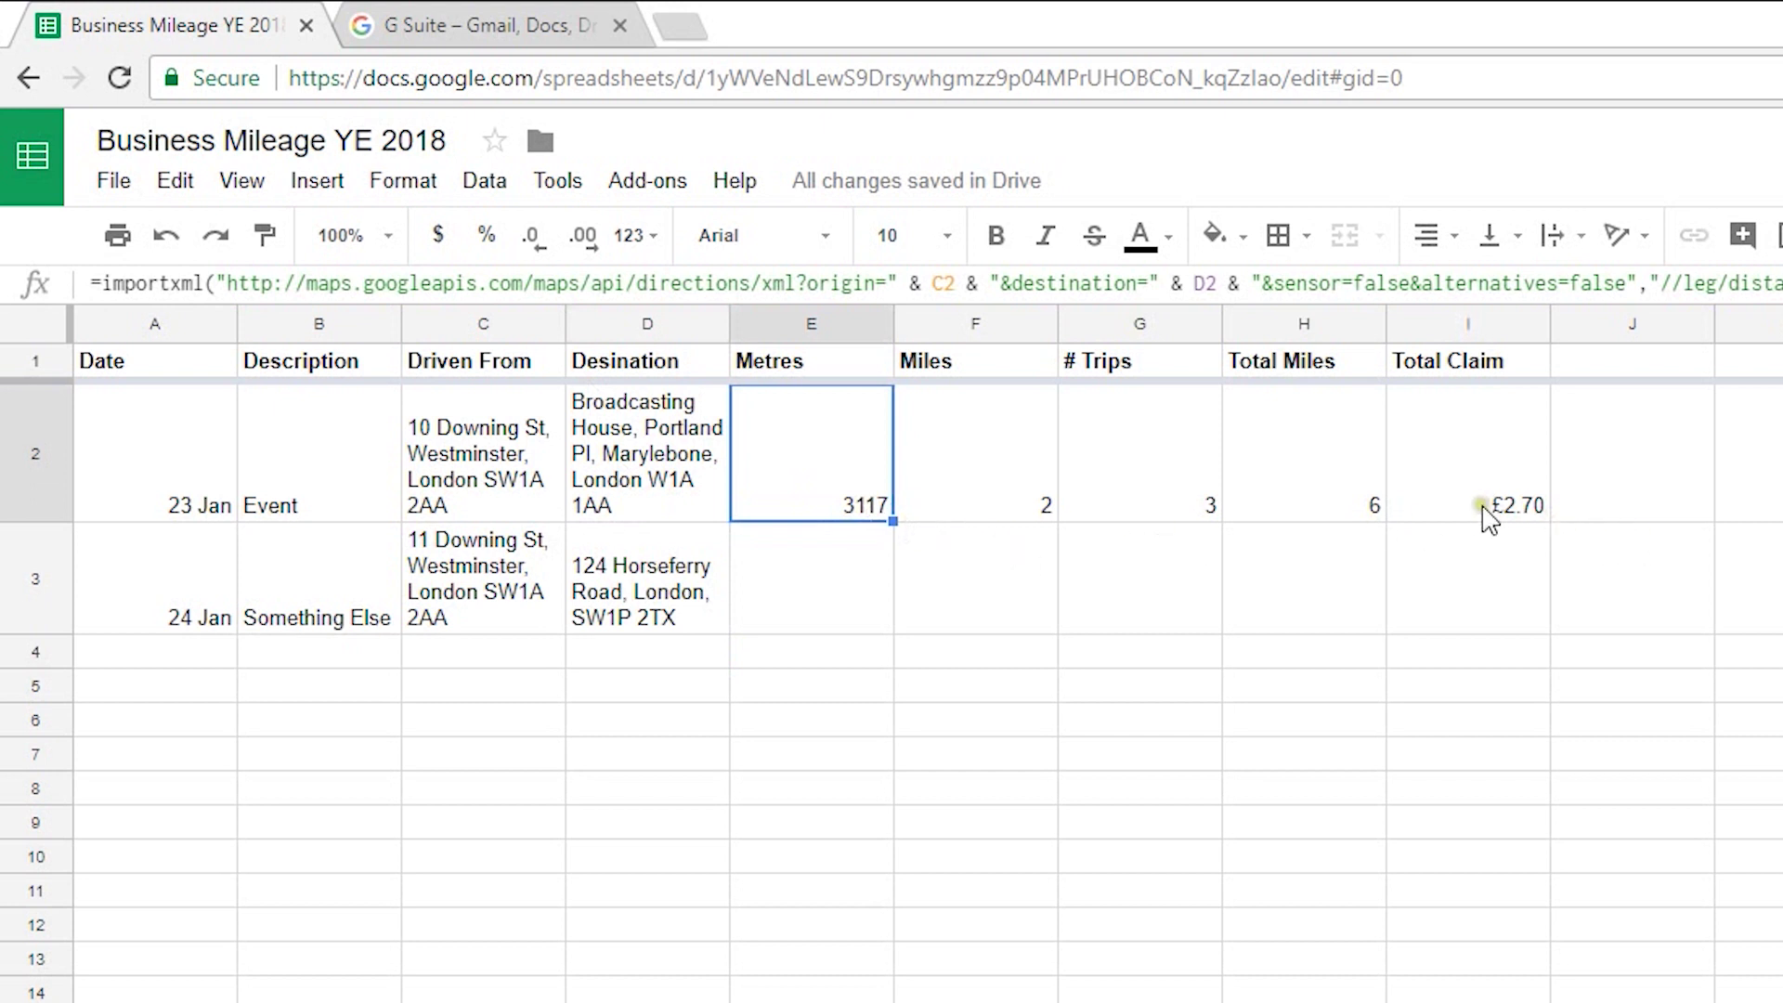
click(1015, 502)
click(836, 515)
shift+click(1017, 492)
drag(1054, 520, 1043, 587)
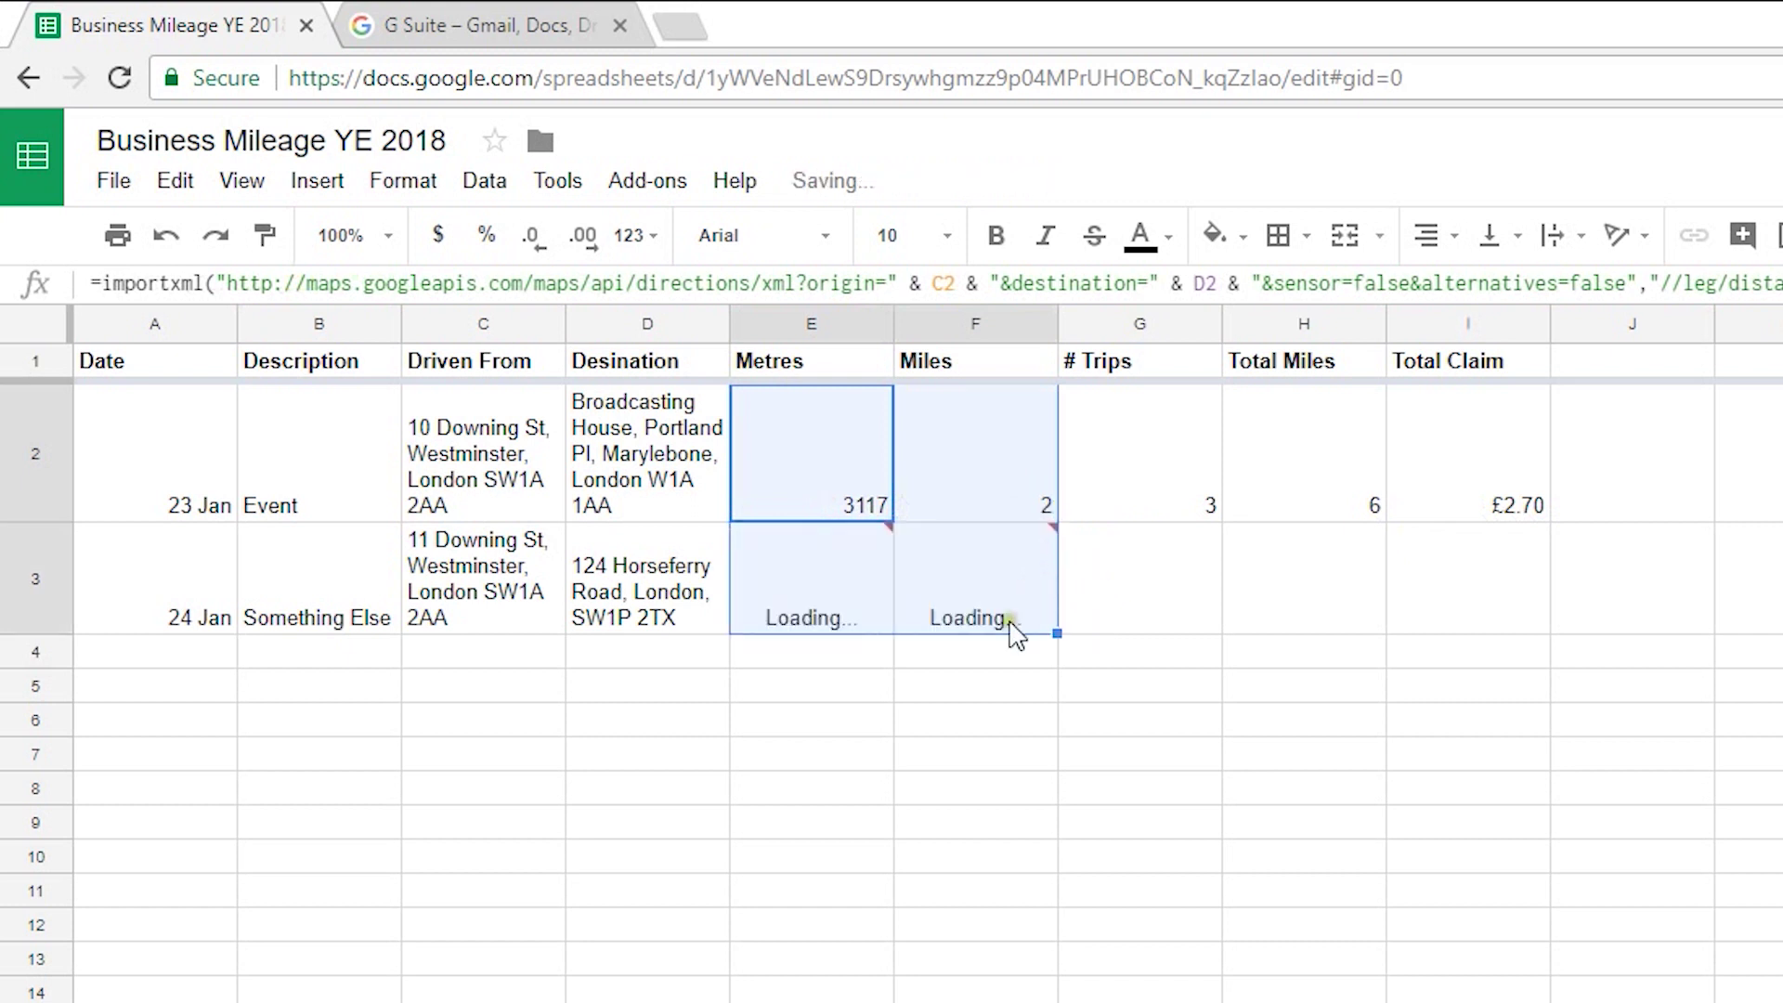
click(928, 627)
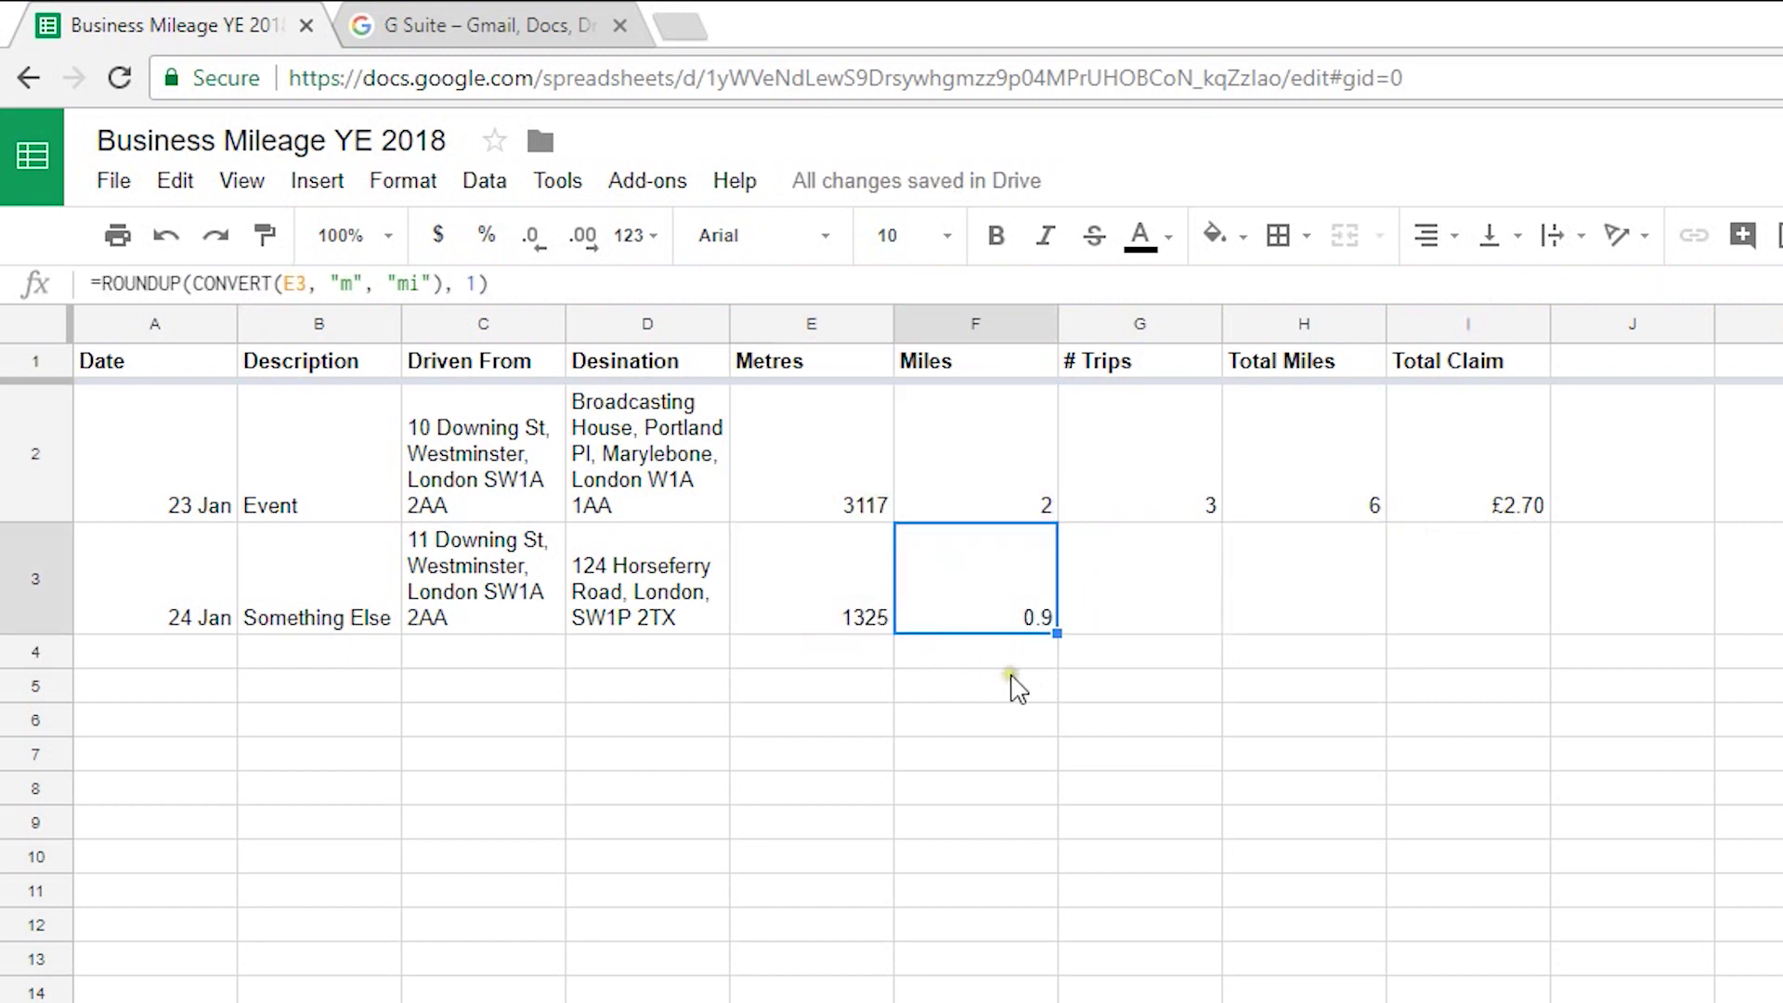
Step: Enter 2 trips in G3 and fill Total Miles and Claim down, giving 1.8 and £0.81
click(1135, 602)
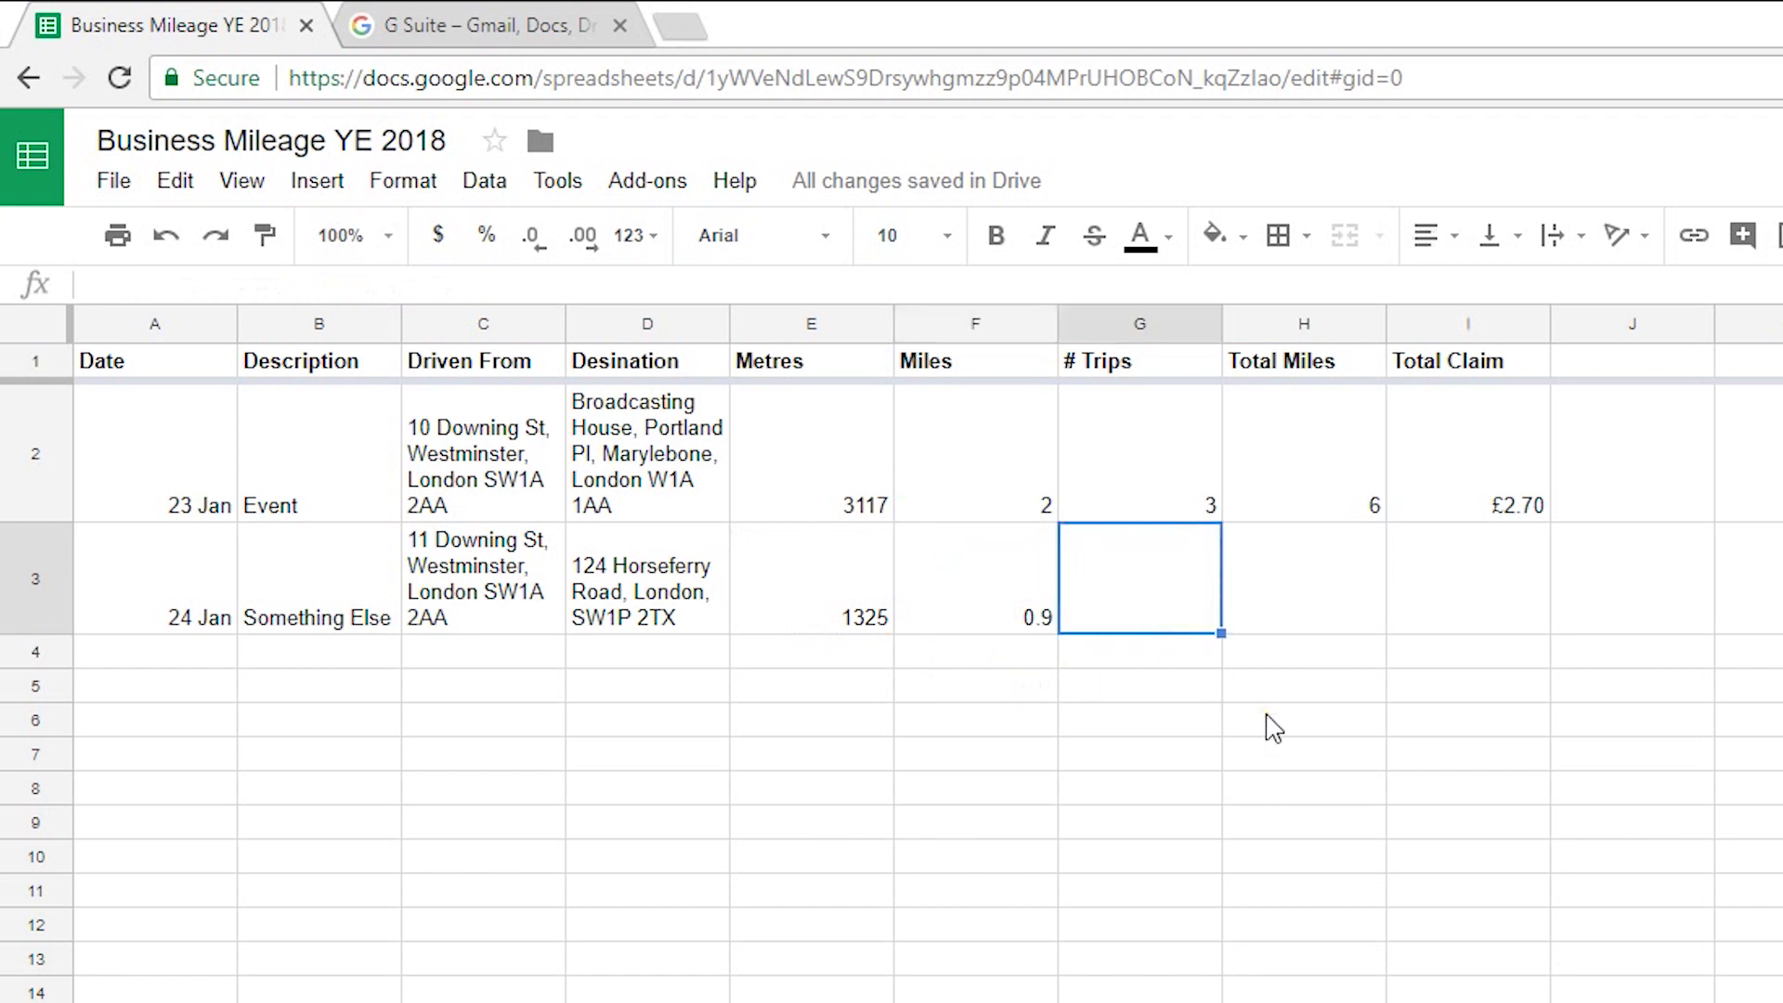
text(2)
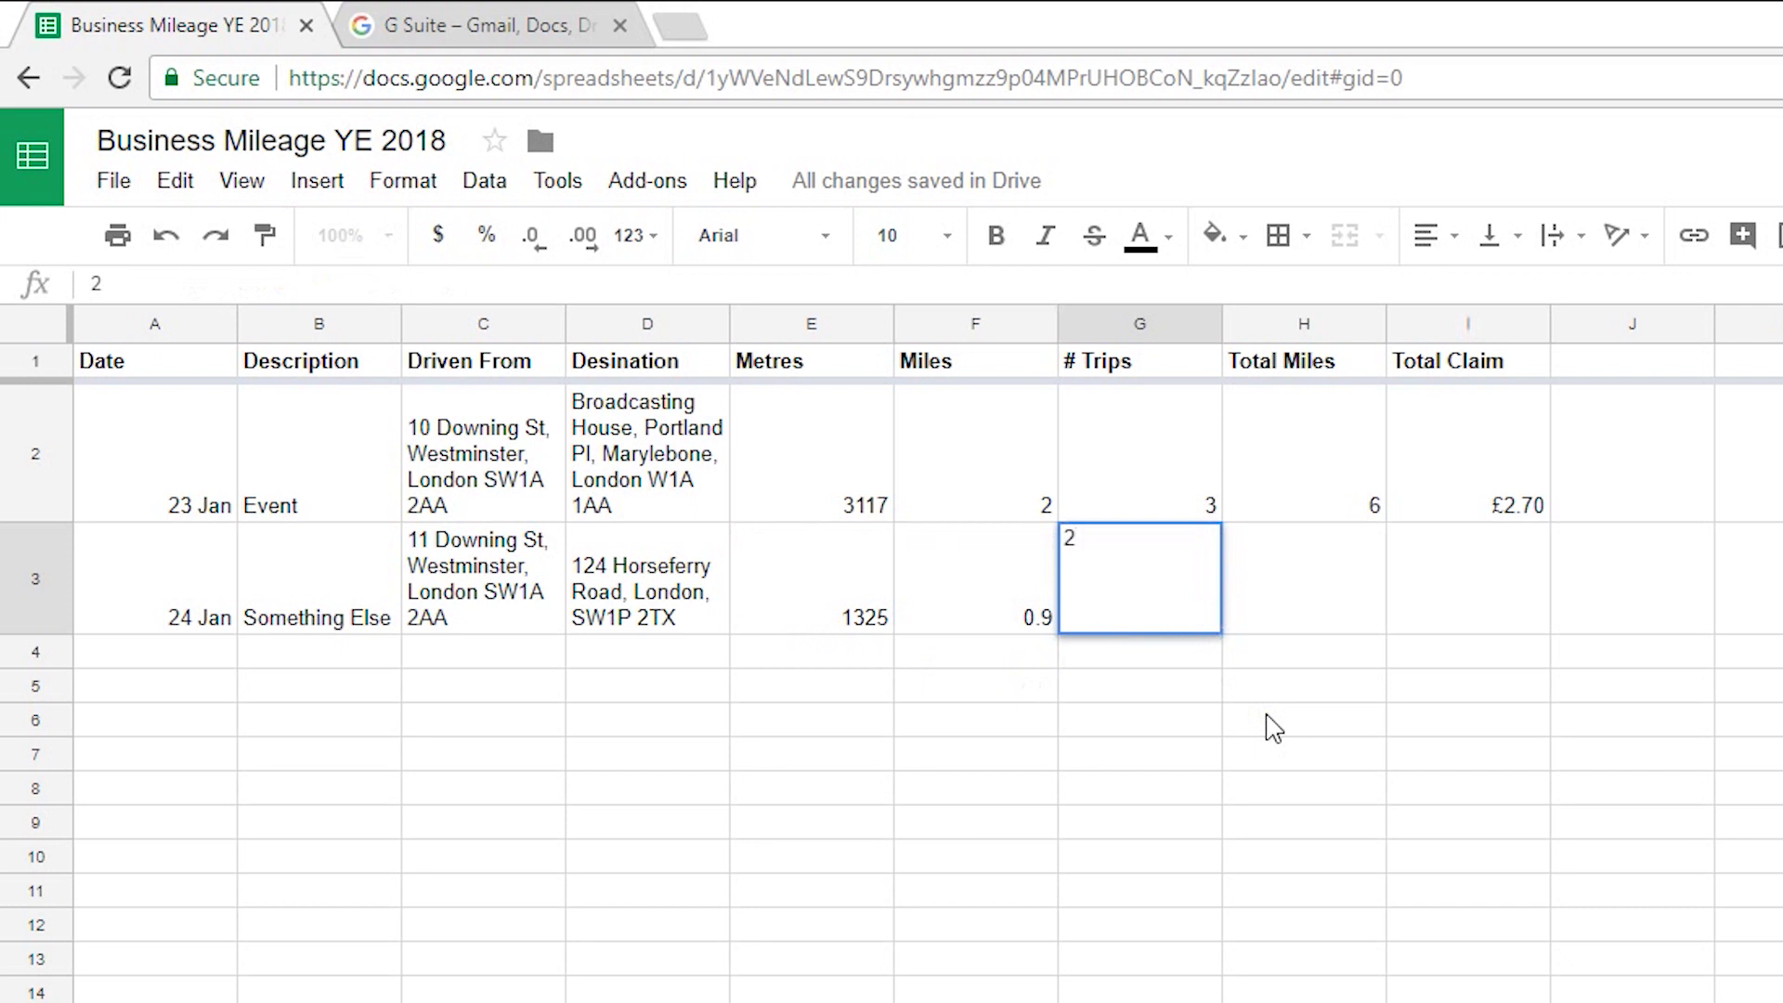
click(1144, 721)
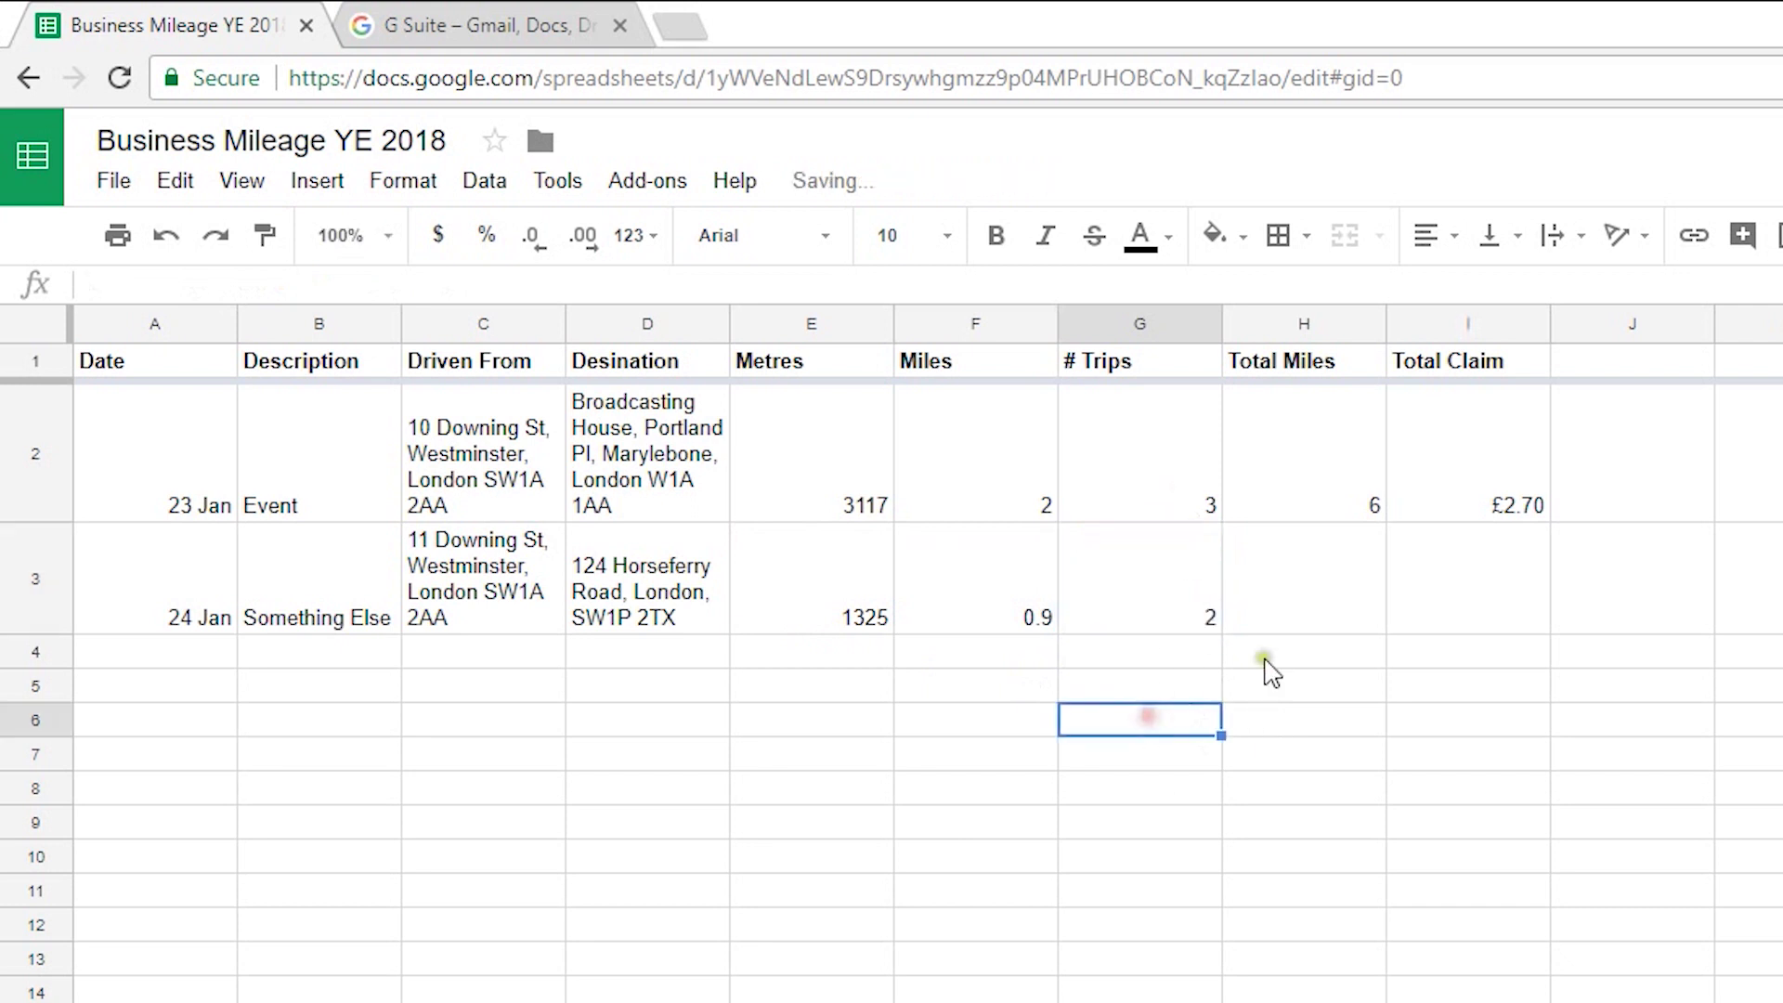
click(1356, 516)
drag(1381, 519, 1362, 577)
click(1370, 622)
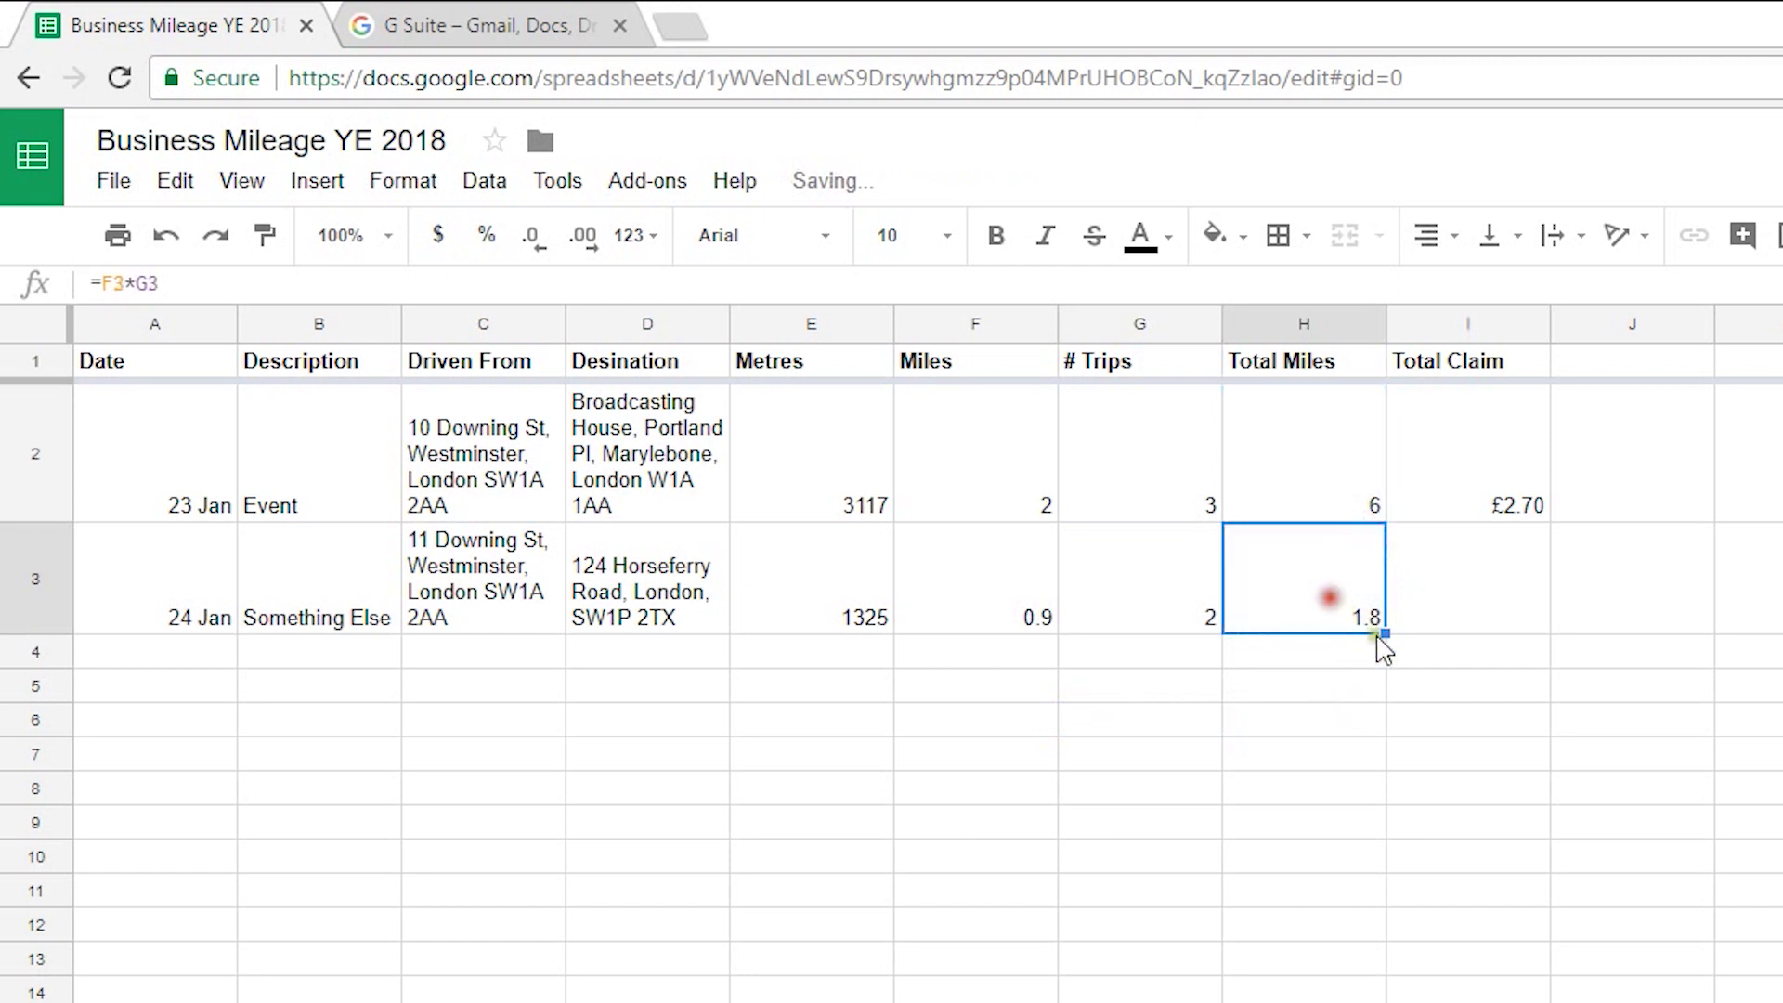
double_click(1337, 597)
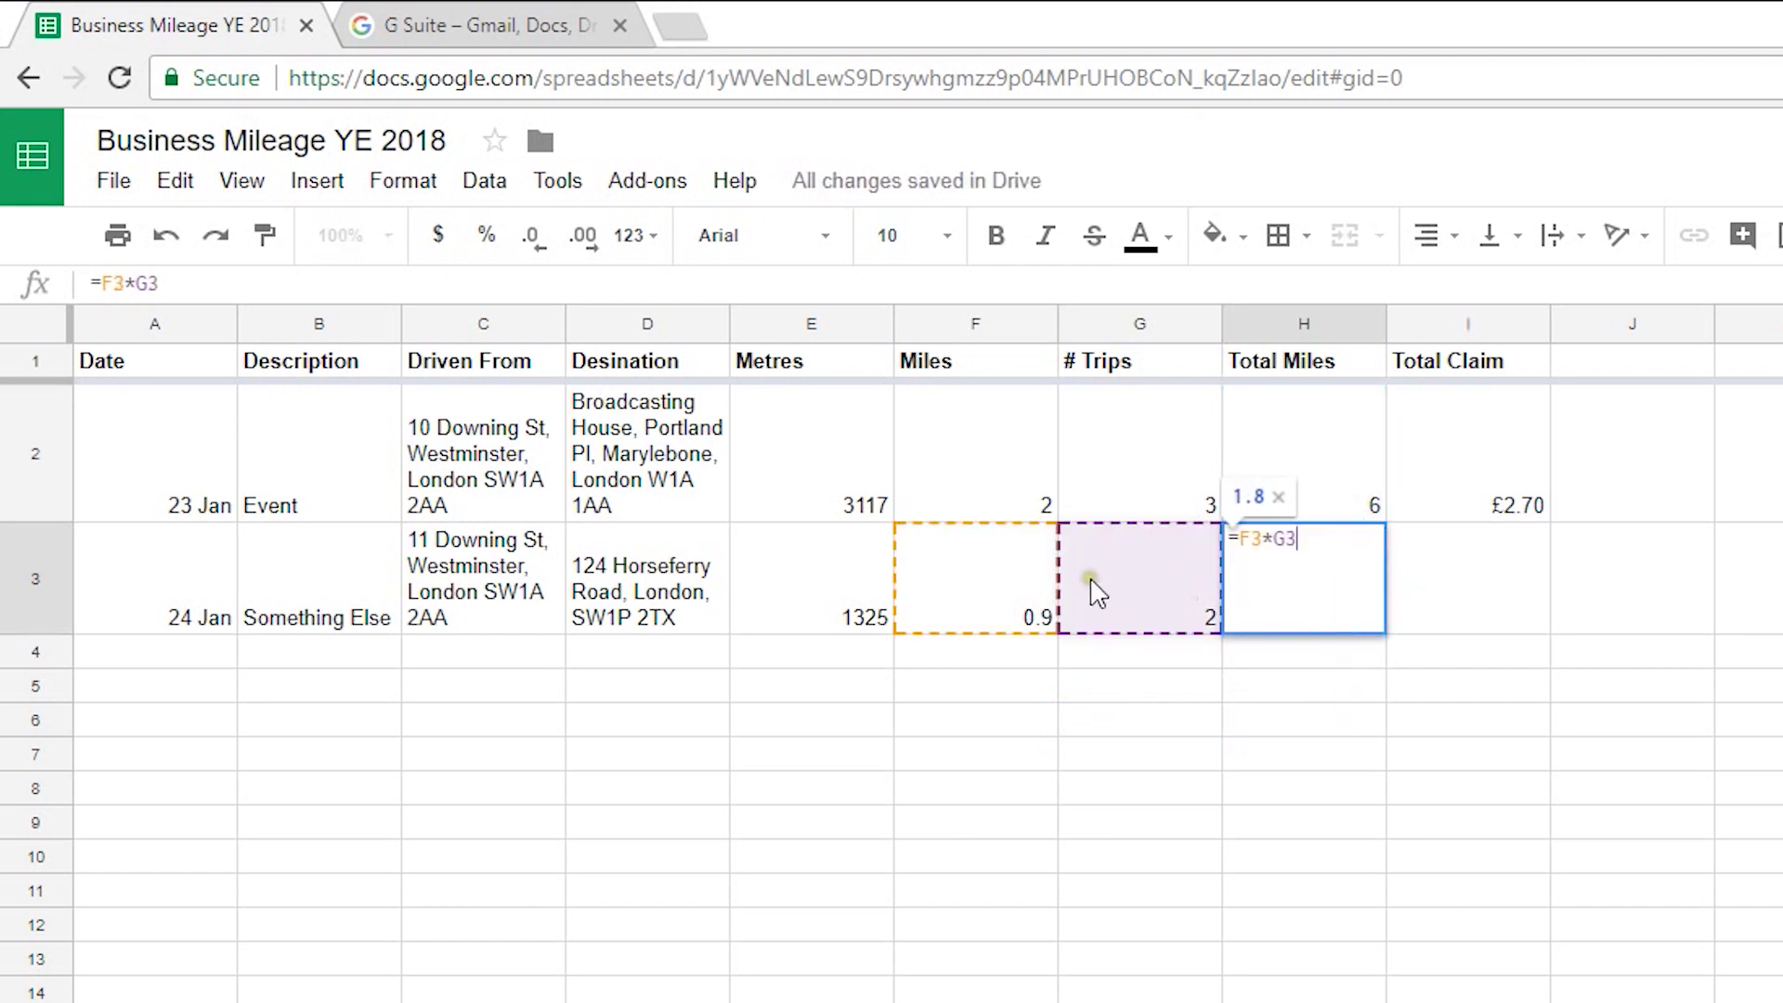
click(1291, 687)
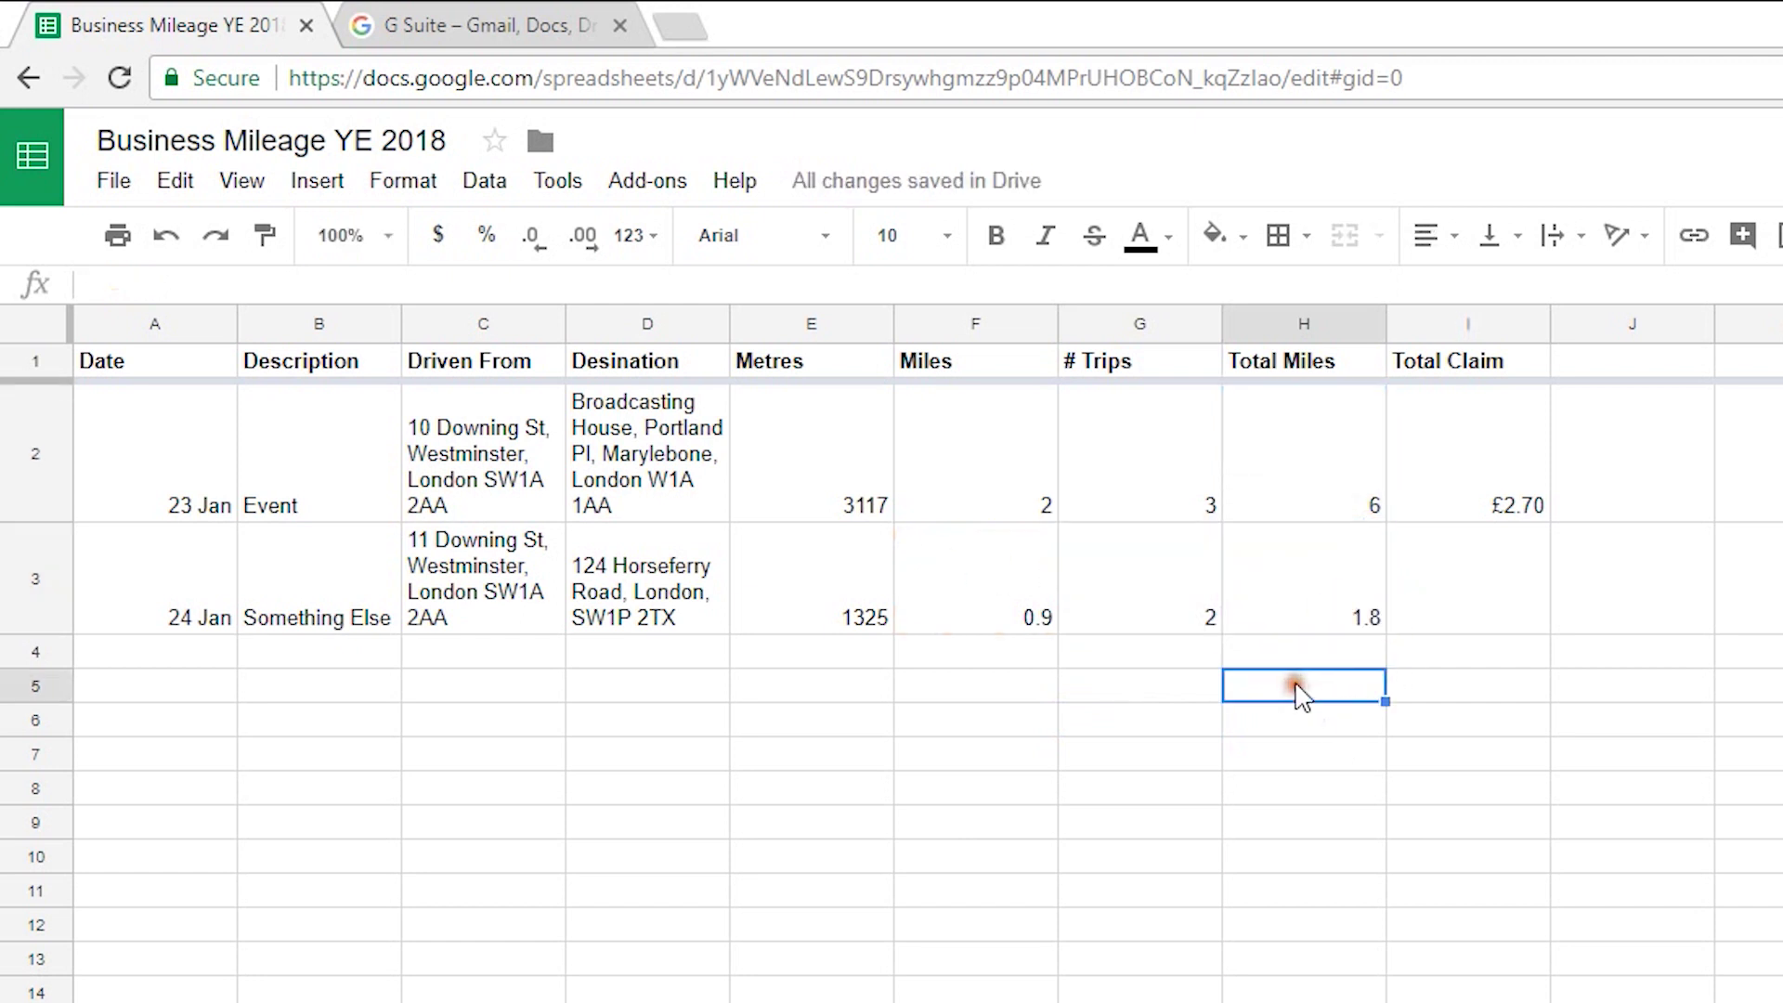
click(1534, 516)
drag(1549, 521, 1528, 624)
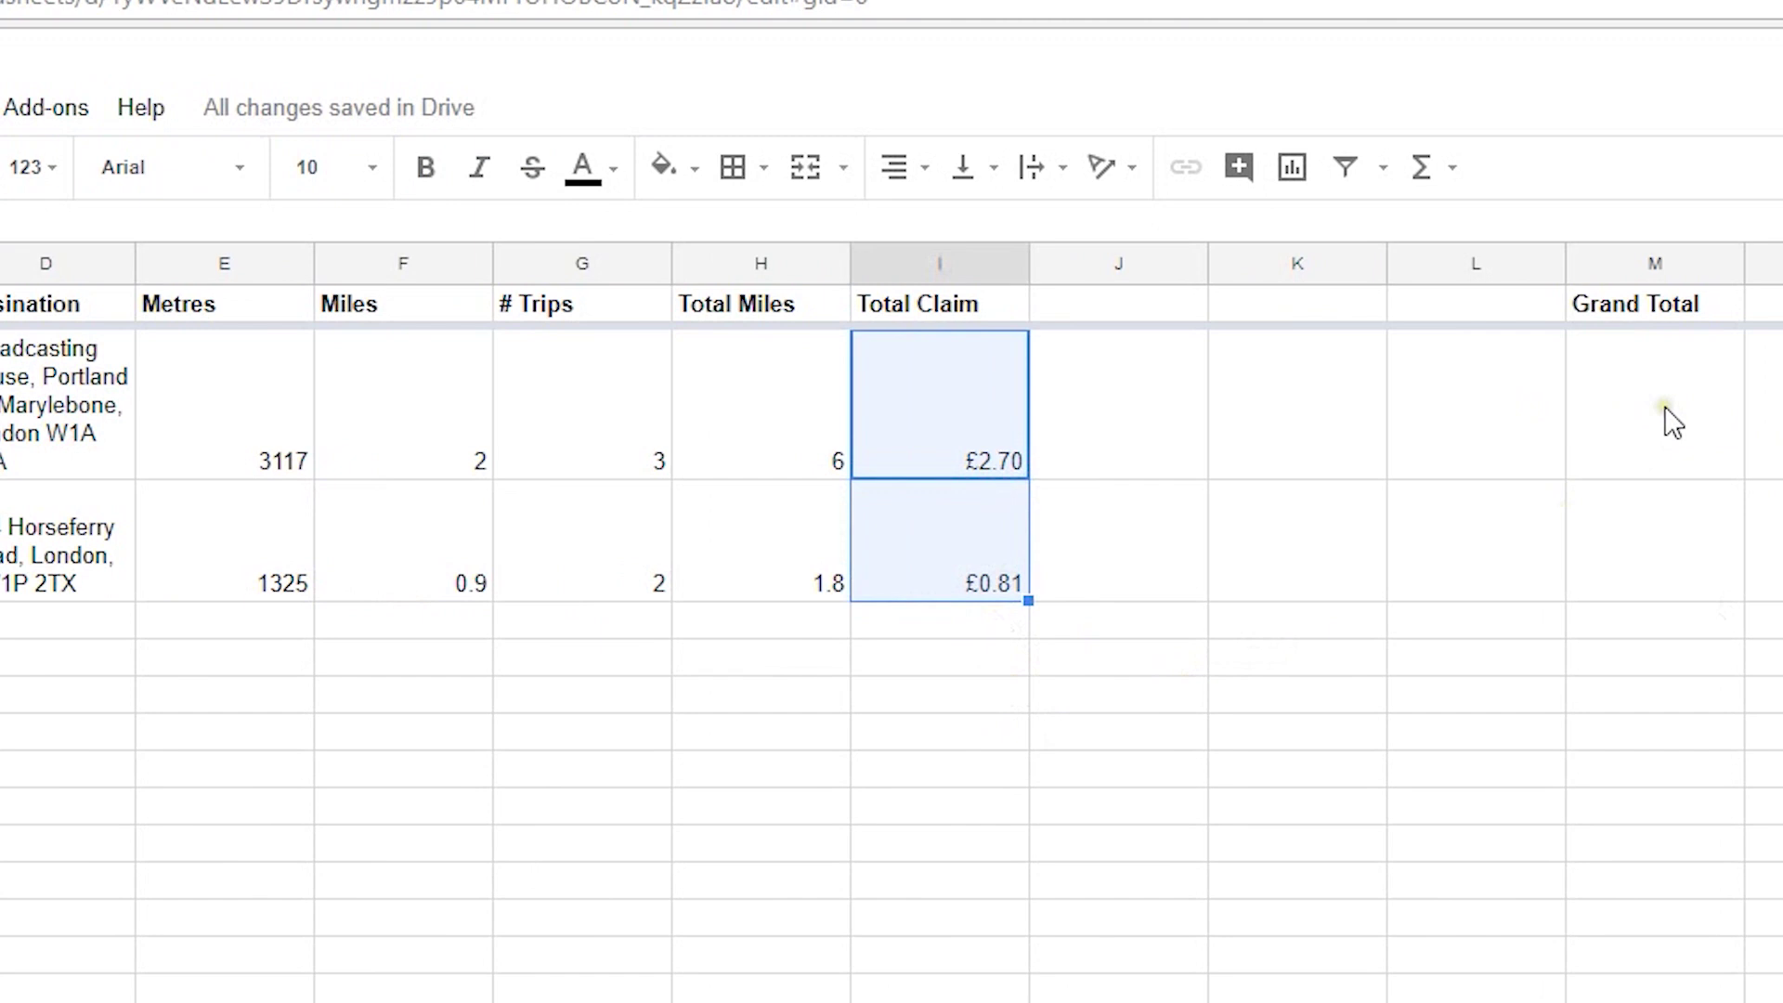
Step: Put =SUM(I2:I122) in M2, giving a Grand Total of £3.51
click(1439, 383)
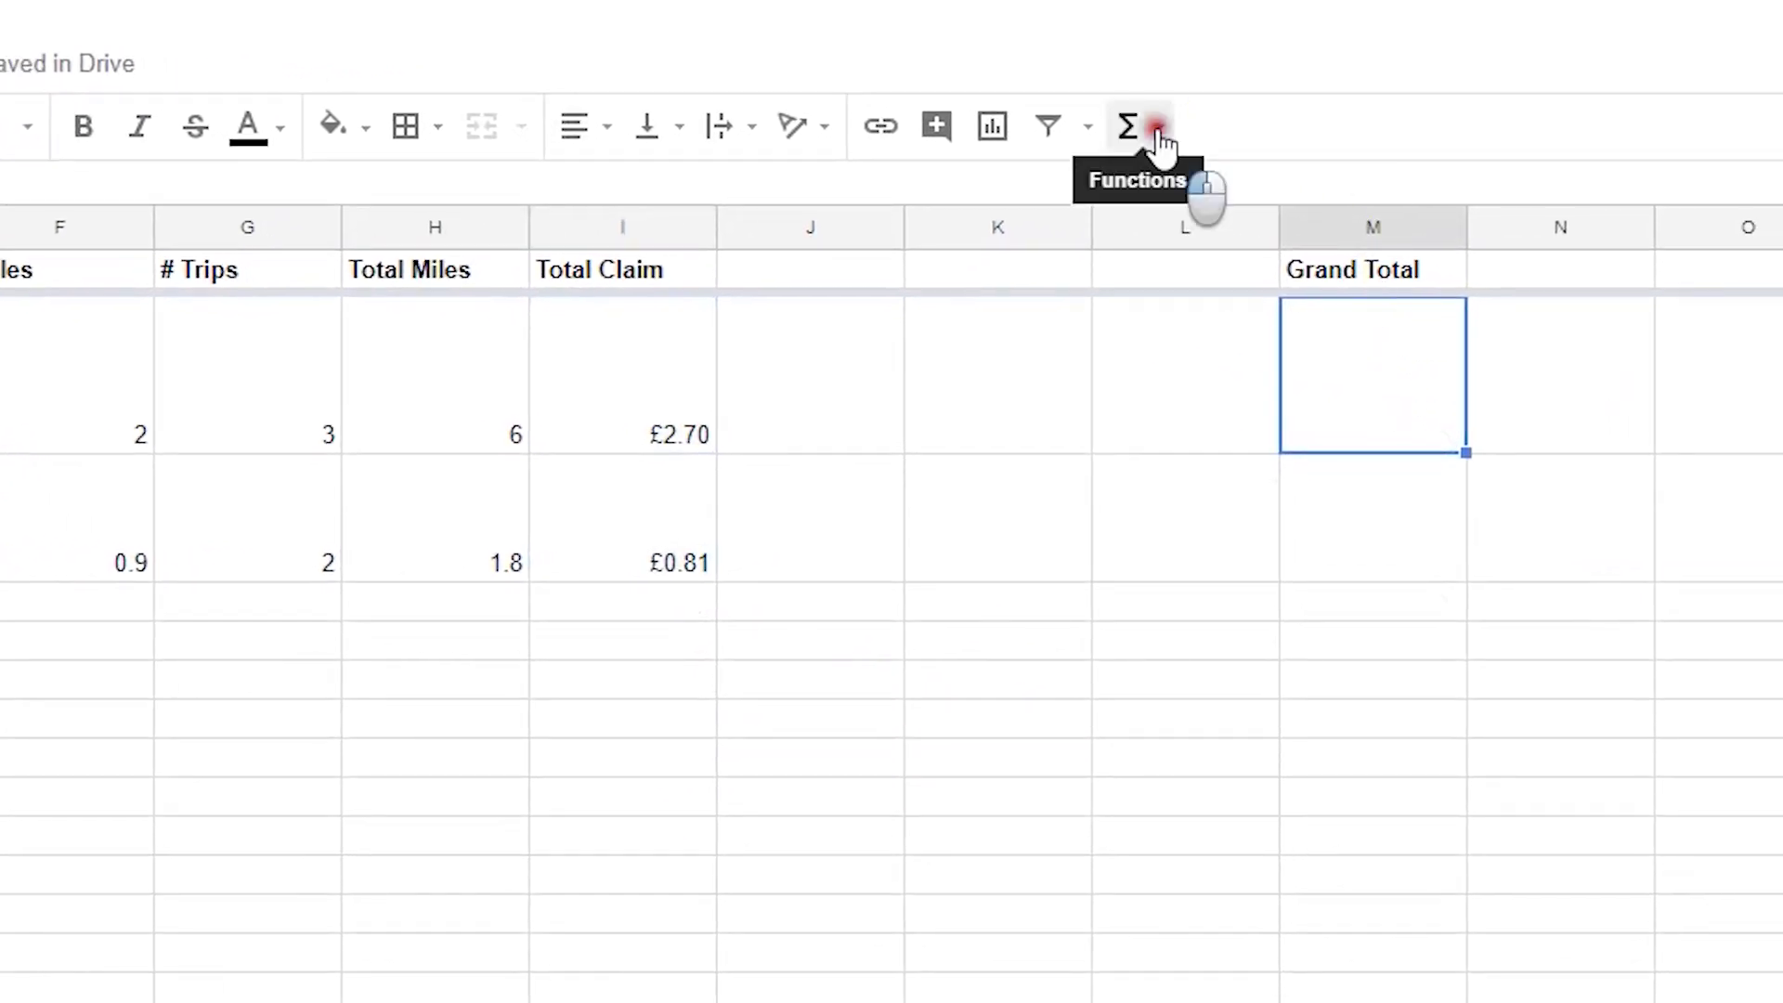
click(1218, 135)
click(1205, 192)
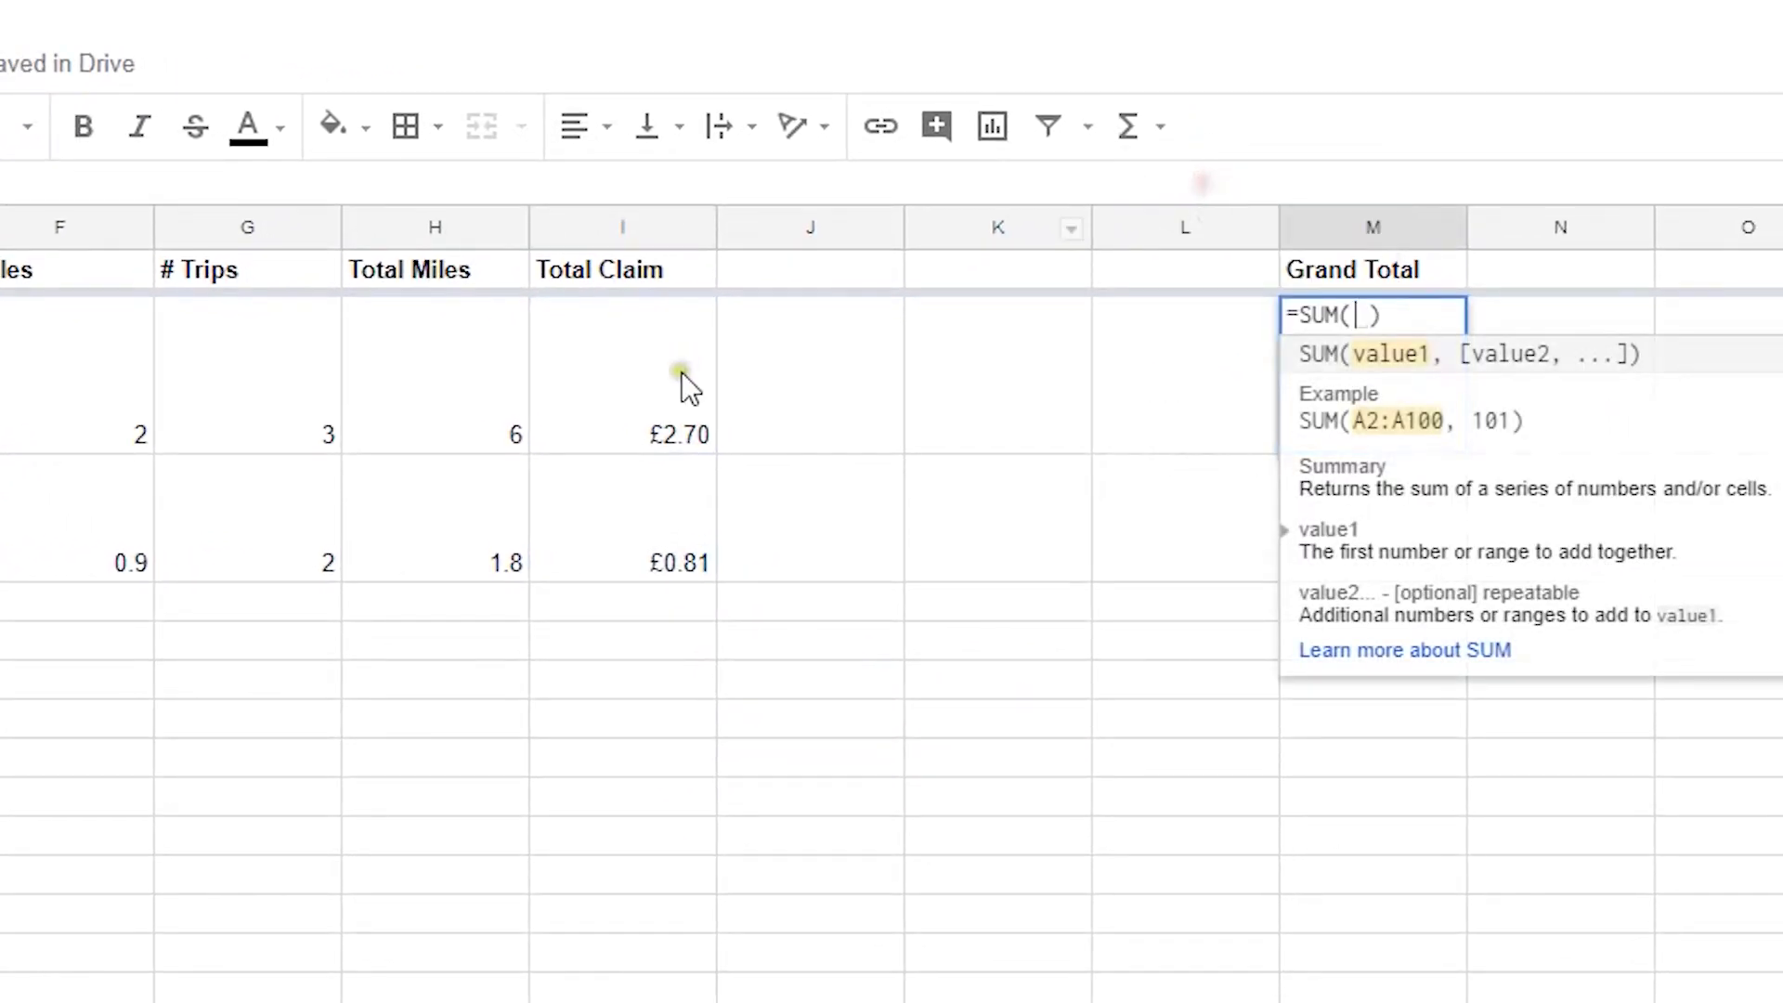
drag(657, 364, 631, 1001)
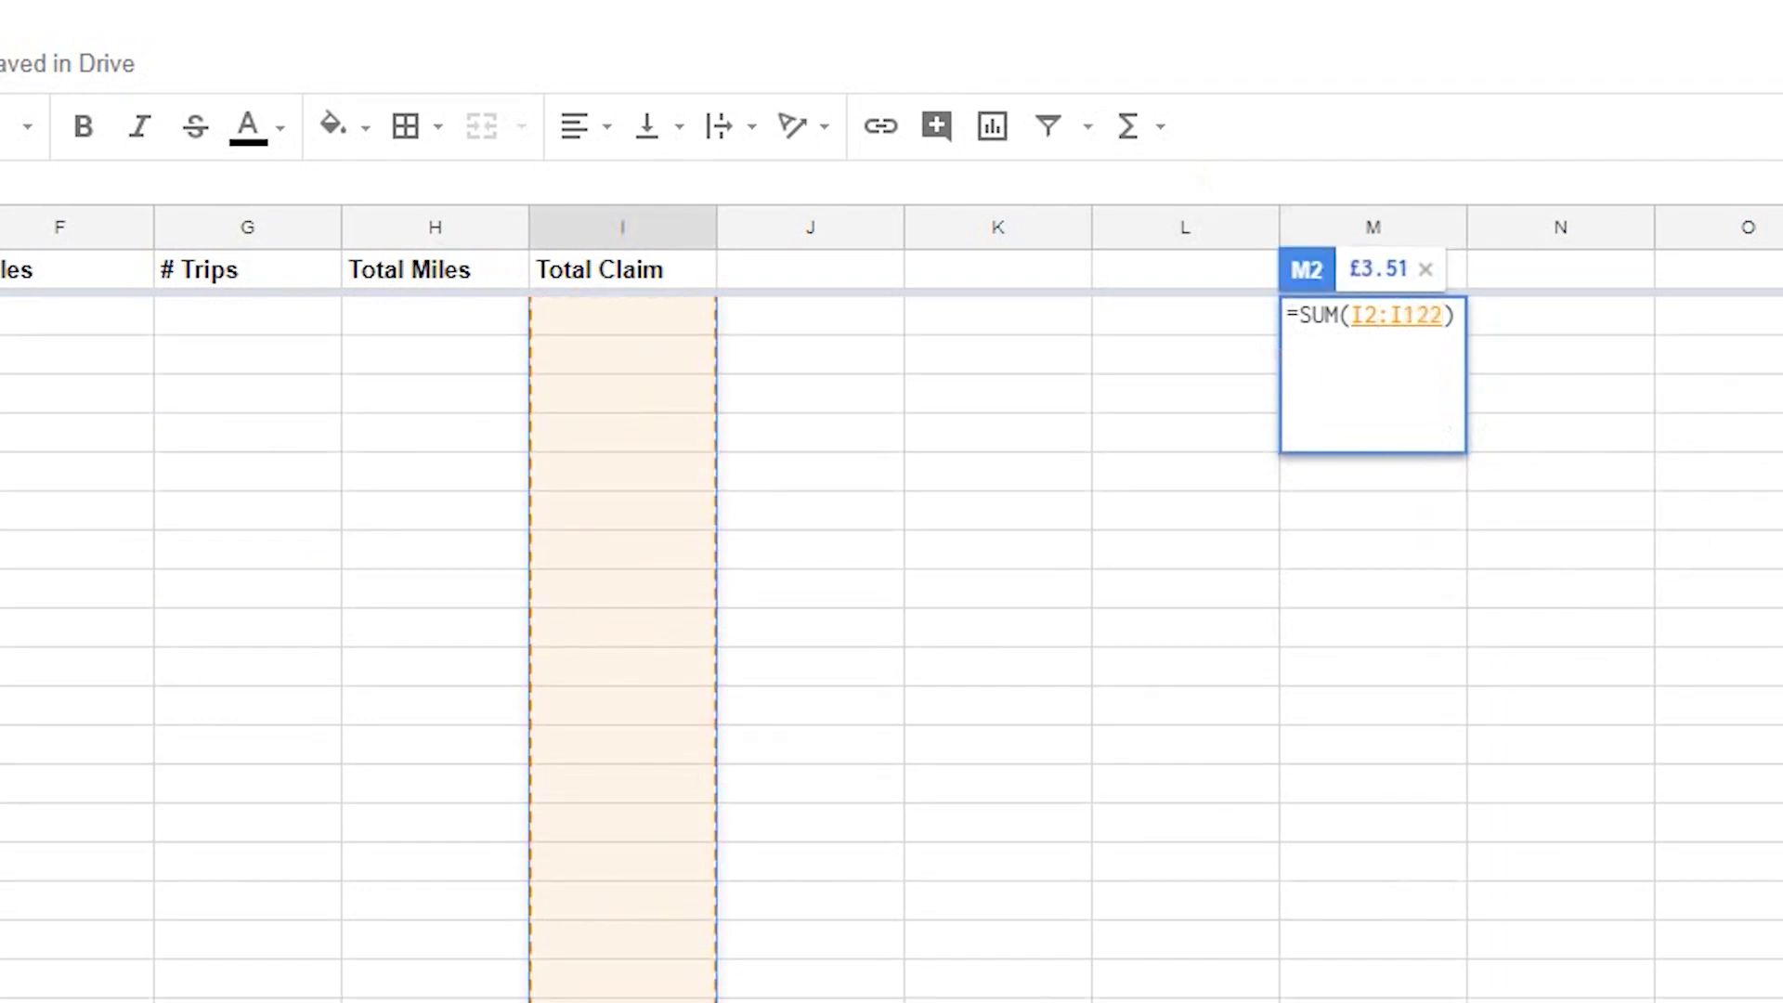
key(Escape)
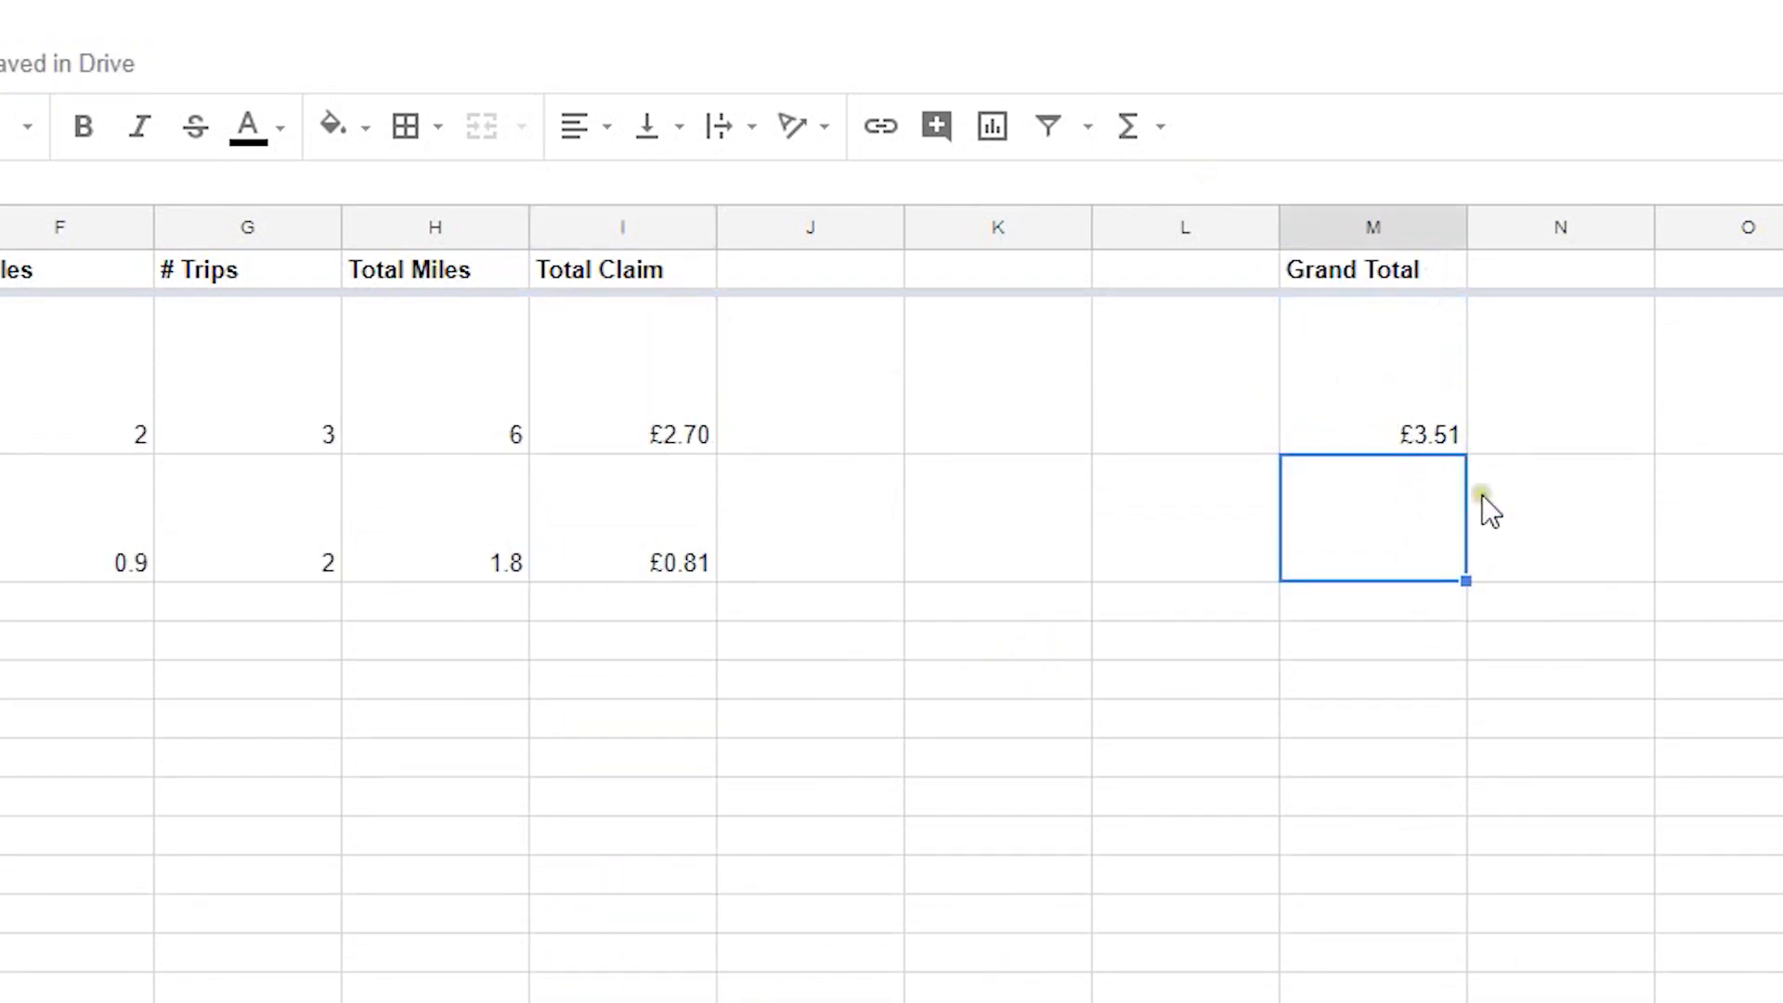
click(1401, 446)
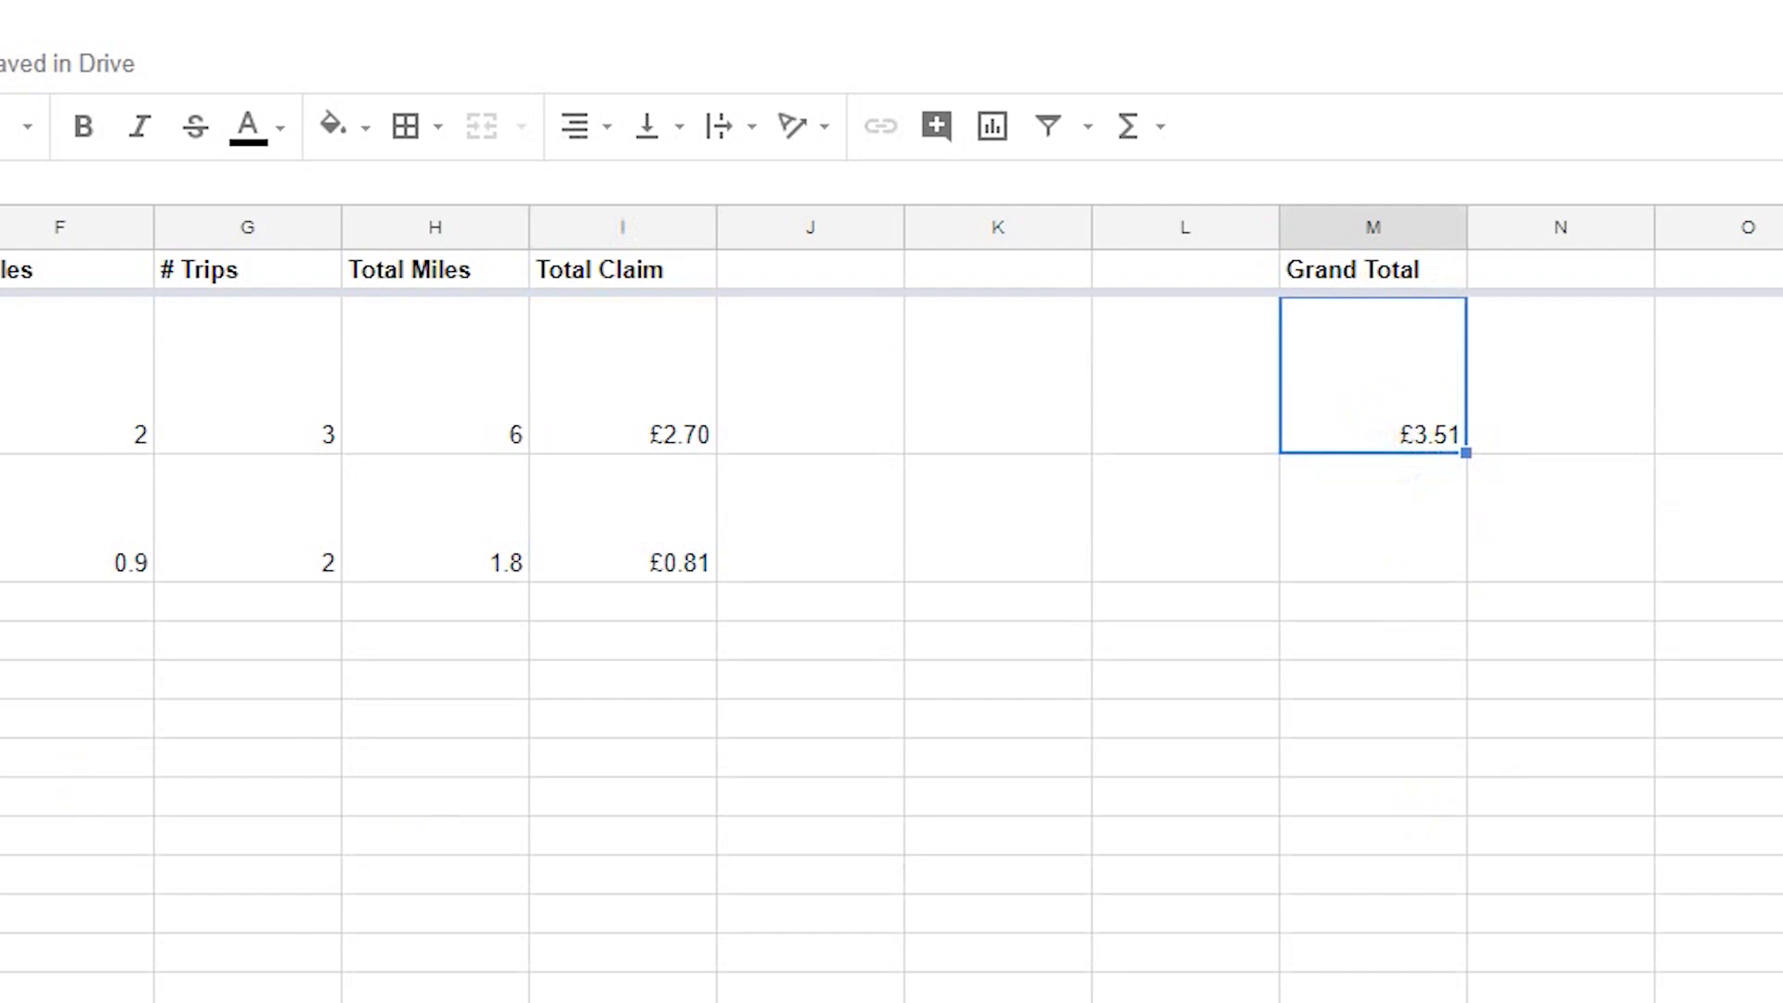